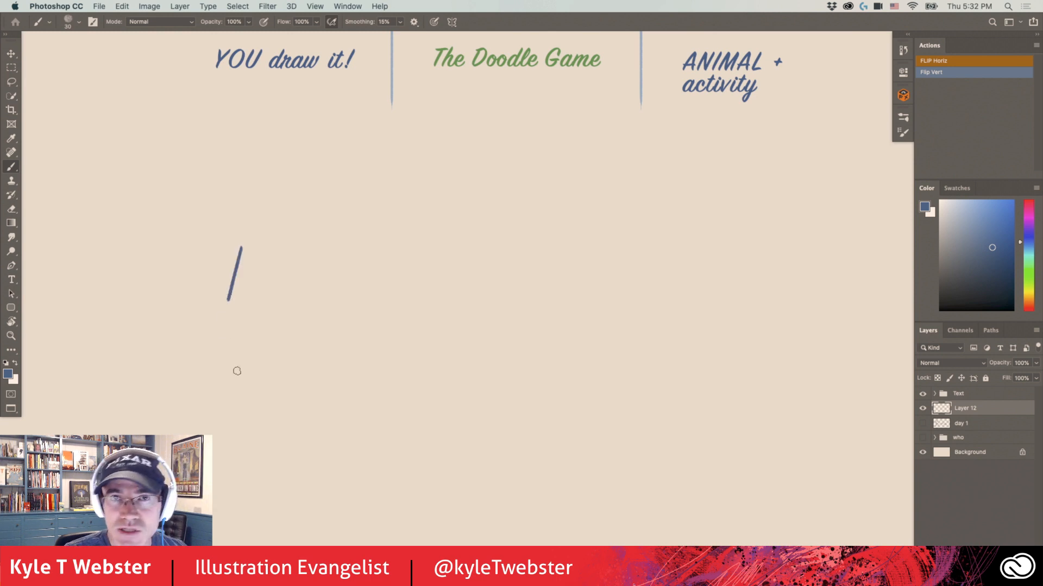
pyautogui.moveTo(309, 296)
pyautogui.mouseDown()
pyautogui.moveTo(281, 328)
pyautogui.moveTo(319, 376)
pyautogui.moveTo(318, 393)
pyautogui.moveTo(290, 407)
pyautogui.mouseUp()
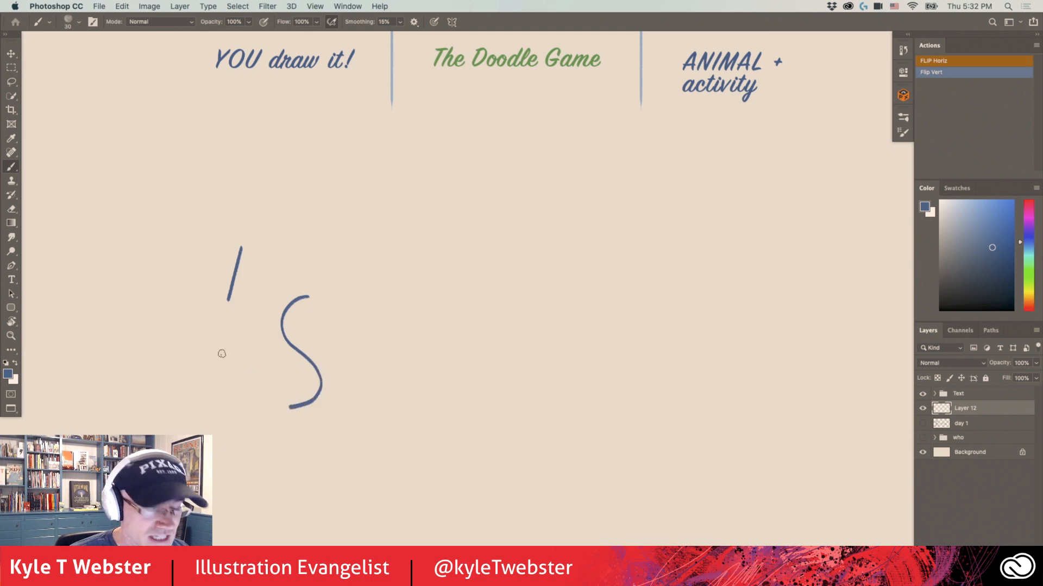
pyautogui.moveTo(258, 348); pyautogui.dragTo(265, 380)
pyautogui.moveTo(202, 385); pyautogui.dragTo(173, 388)
pyautogui.moveTo(198, 335); pyautogui.dragTo(182, 346)
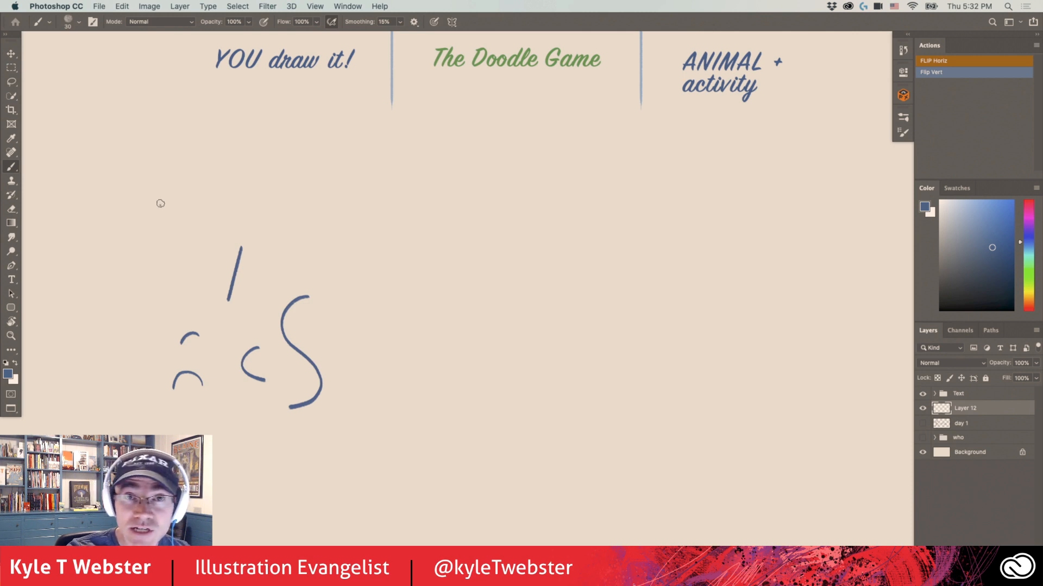
pyautogui.moveTo(182, 245)
pyautogui.mouseDown()
pyautogui.moveTo(136, 285)
pyautogui.moveTo(158, 303)
pyautogui.mouseUp()
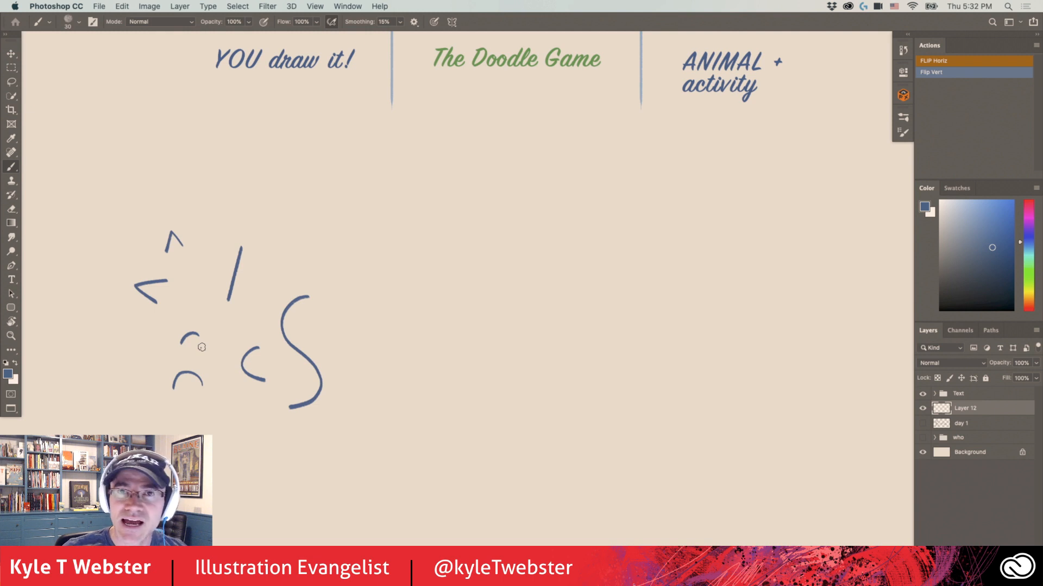
pyautogui.press('BackSpace')
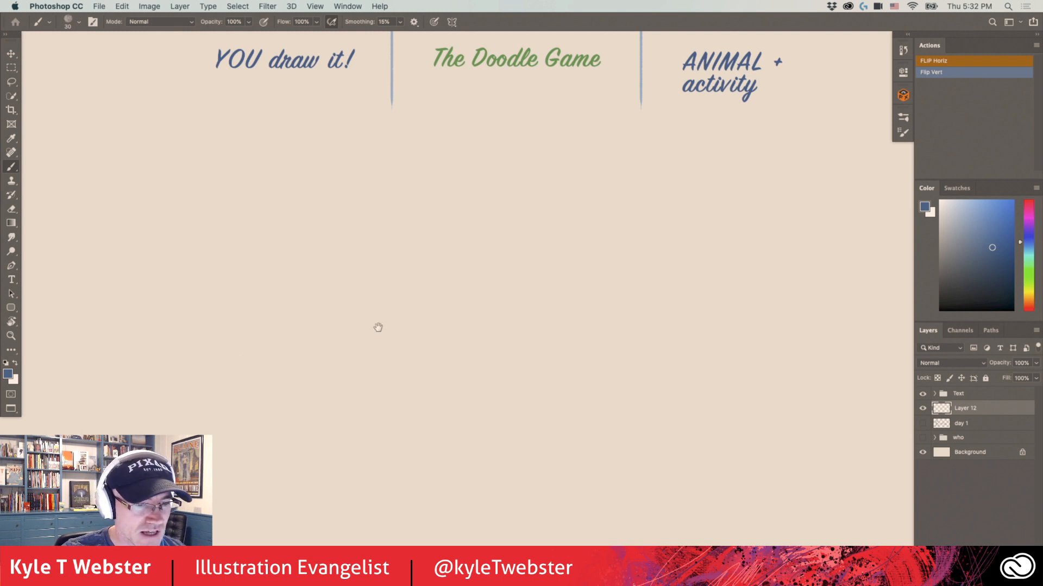
# Draw a small beak in the middle of the canvas with a peaked top, a rounded underside and two inner curves
pyautogui.hscroll(3, 377, 326)
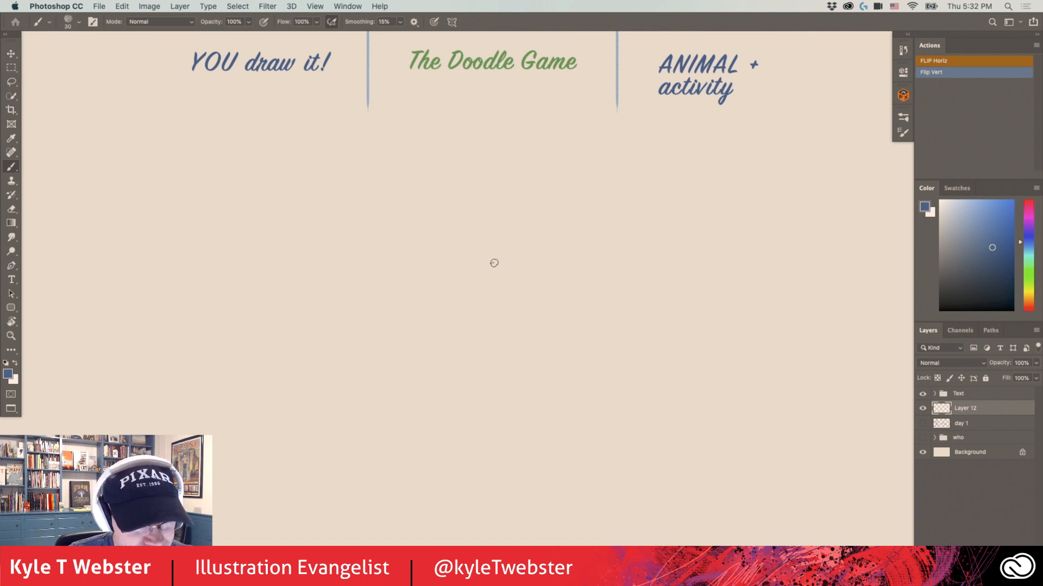
pyautogui.moveTo(506, 273)
pyautogui.mouseDown()
pyautogui.moveTo(482, 259)
pyautogui.moveTo(463, 278)
pyautogui.mouseUp()
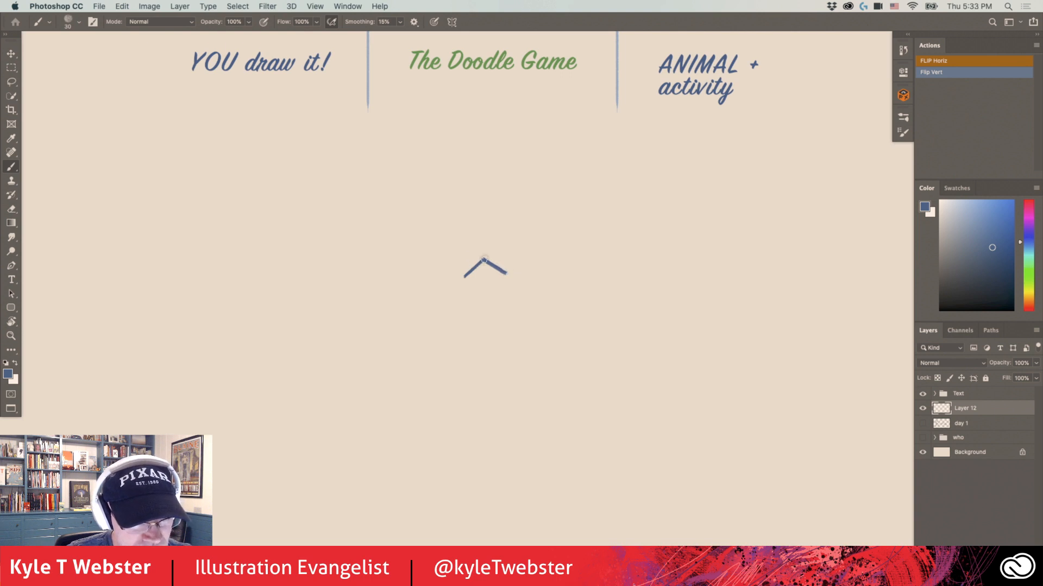
pyautogui.moveTo(494, 265)
pyautogui.mouseDown()
pyautogui.moveTo(509, 275)
pyautogui.moveTo(463, 275)
pyautogui.moveTo(473, 267)
pyautogui.mouseUp()
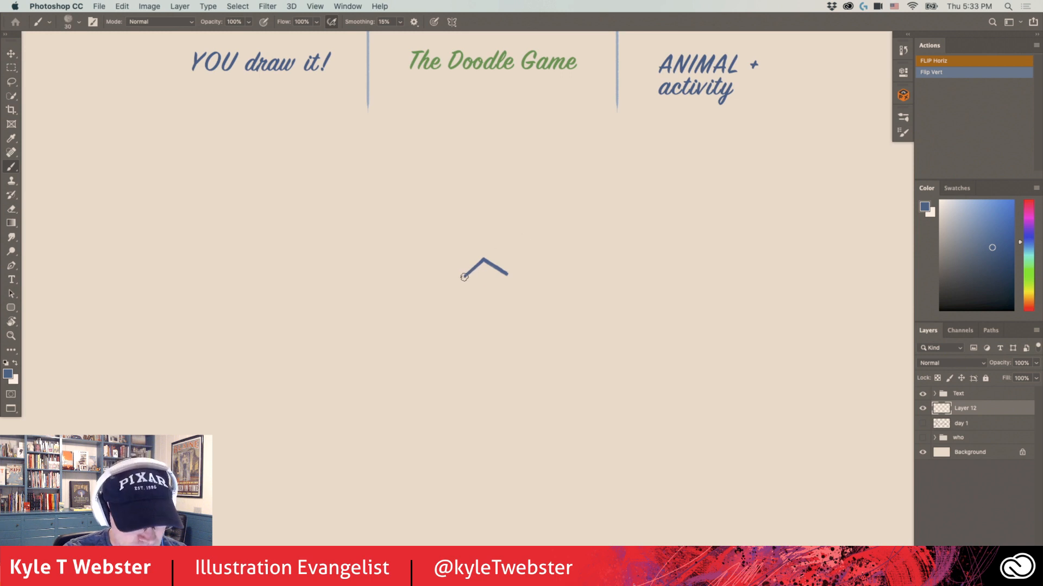
pyautogui.moveTo(463, 277)
pyautogui.mouseDown()
pyautogui.moveTo(465, 287)
pyautogui.moveTo(490, 295)
pyautogui.moveTo(507, 273)
pyautogui.mouseUp()
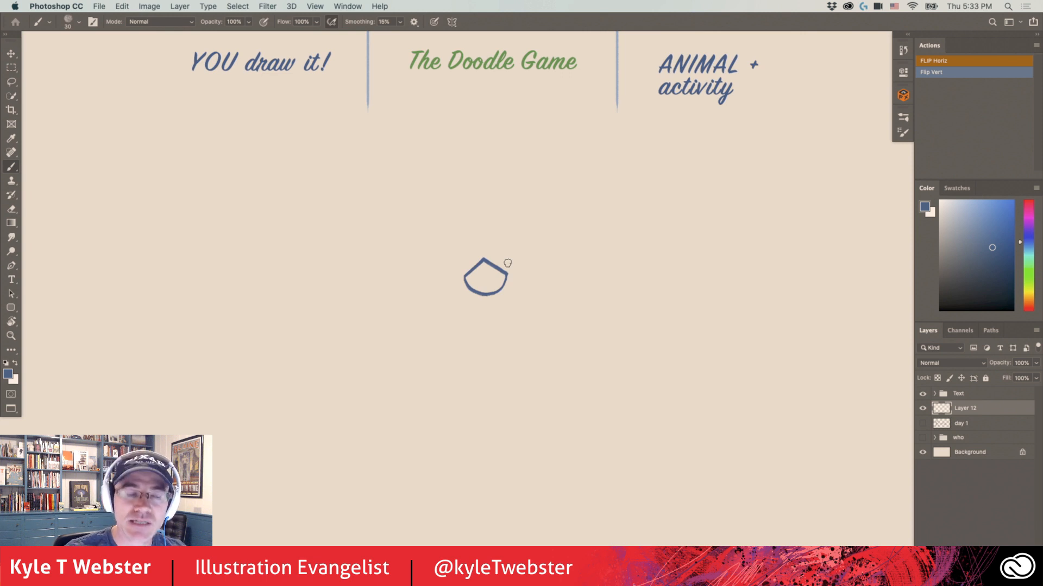
pyautogui.moveTo(275, 317); pyautogui.dragTo(314, 316)
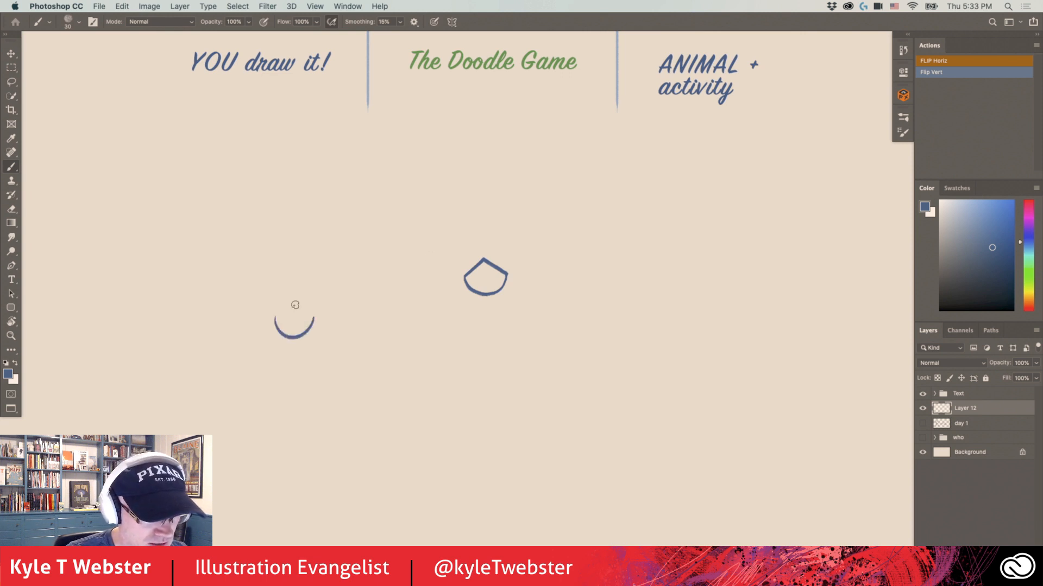
pyautogui.press('super+z')
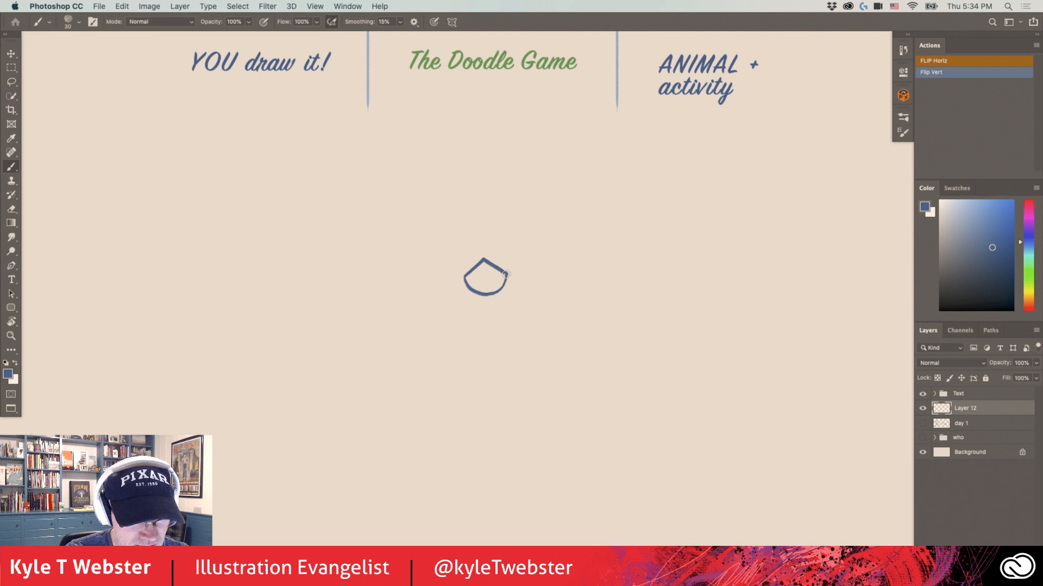
pyautogui.moveTo(486, 294)
pyautogui.mouseDown()
pyautogui.moveTo(507, 273)
pyautogui.moveTo(477, 286)
pyautogui.moveTo(464, 274)
pyautogui.mouseUp()
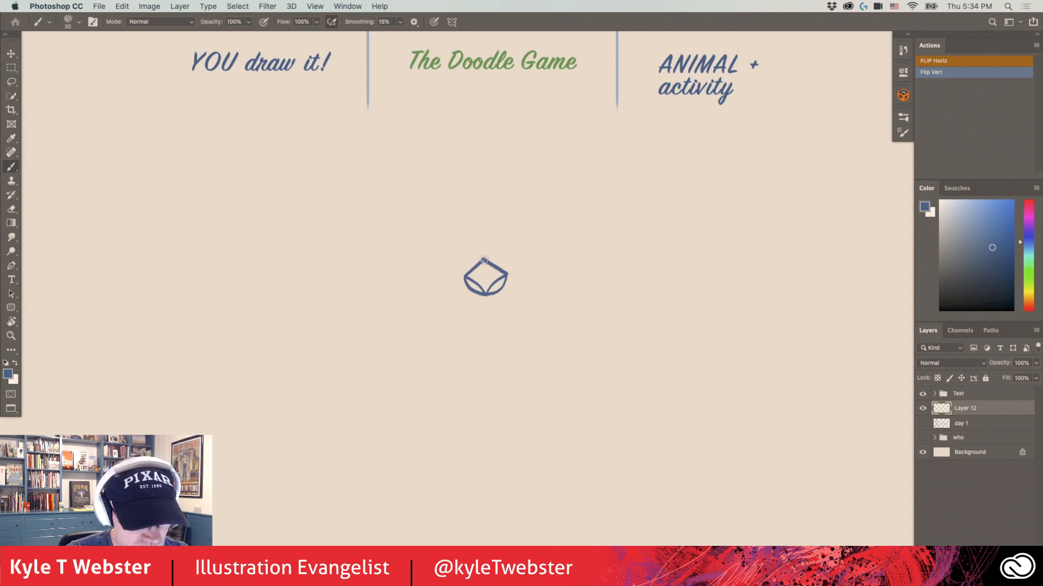
# Draw a tall, narrow comb with a lobed tip rising from the peak of the beak
pyautogui.moveTo(483, 260)
pyautogui.mouseDown()
pyautogui.moveTo(488, 234)
pyautogui.moveTo(481, 243)
pyautogui.moveTo(479, 232)
pyautogui.mouseUp()
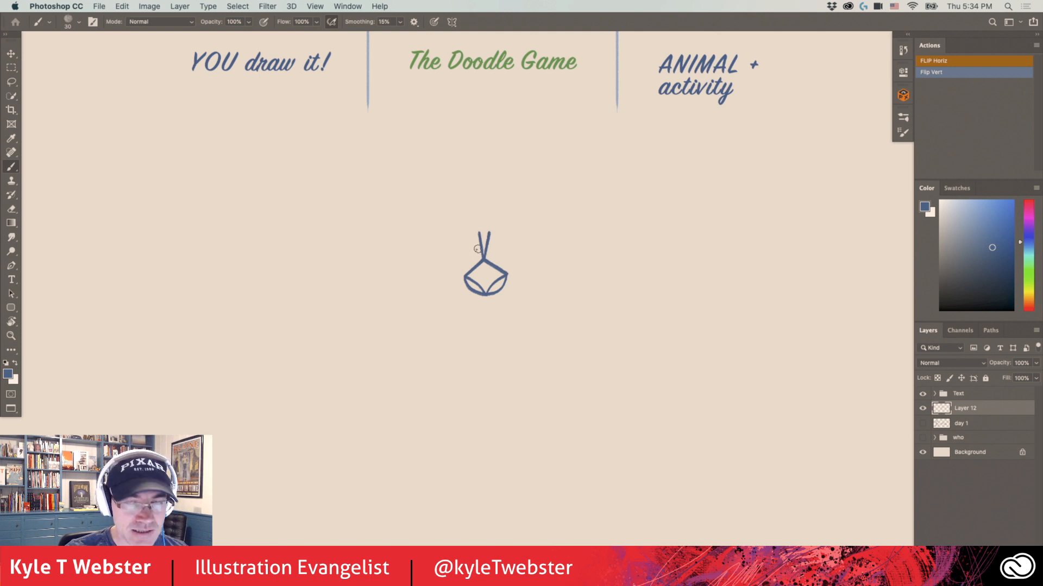
pyautogui.moveTo(378, 261)
pyautogui.mouseDown()
pyautogui.moveTo(383, 286)
pyautogui.moveTo(388, 260)
pyautogui.mouseUp()
pyautogui.press('super+z')
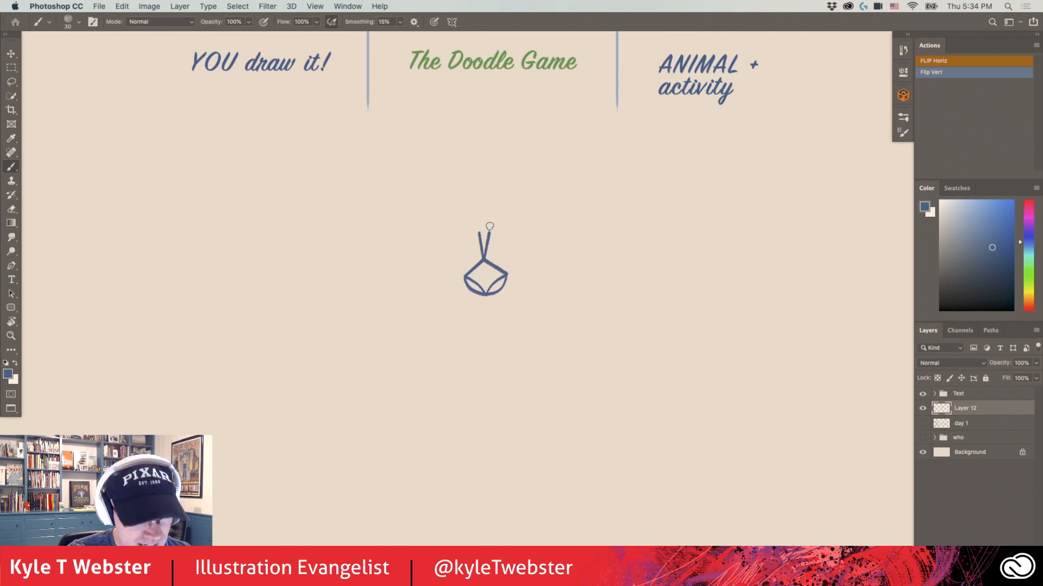
pyautogui.moveTo(489, 229)
pyautogui.mouseDown()
pyautogui.moveTo(480, 212)
pyautogui.moveTo(481, 238)
pyautogui.mouseUp()
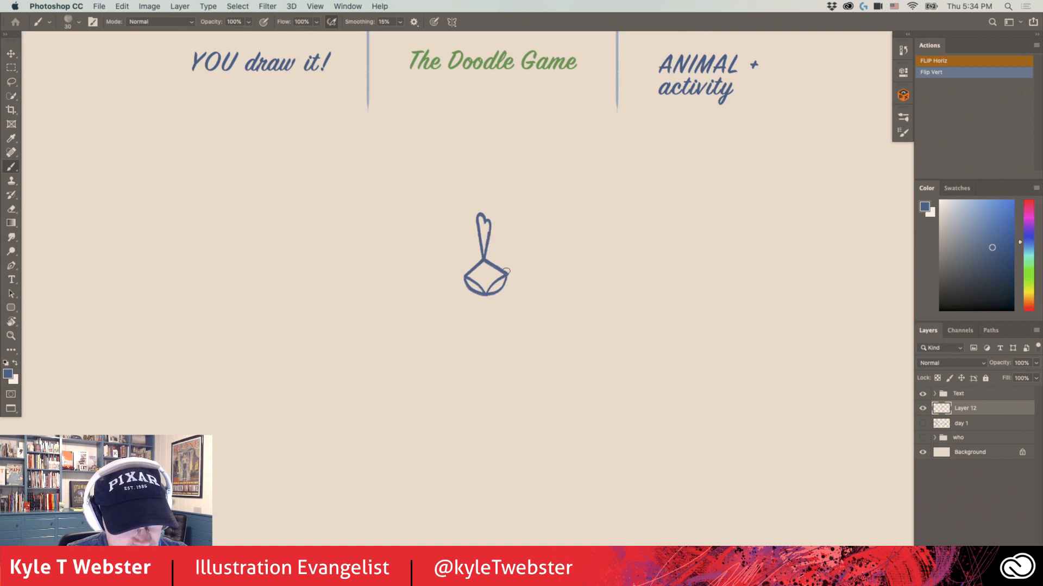
# Draw the rounded head outline on both sides, joining the beak's corners to the comb, and redo the left curve slightly wider
pyautogui.moveTo(504, 280)
pyautogui.mouseDown()
pyautogui.moveTo(505, 255)
pyautogui.moveTo(486, 239)
pyautogui.mouseUp()
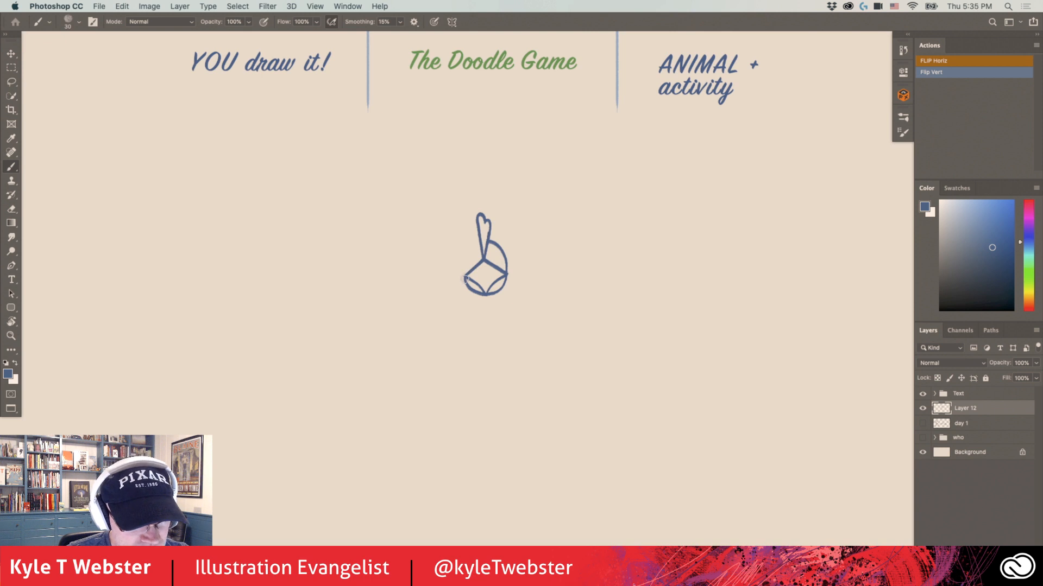
pyautogui.moveTo(465, 279)
pyautogui.mouseDown()
pyautogui.moveTo(467, 250)
pyautogui.moveTo(480, 240)
pyautogui.mouseUp()
pyautogui.press('super+equal')
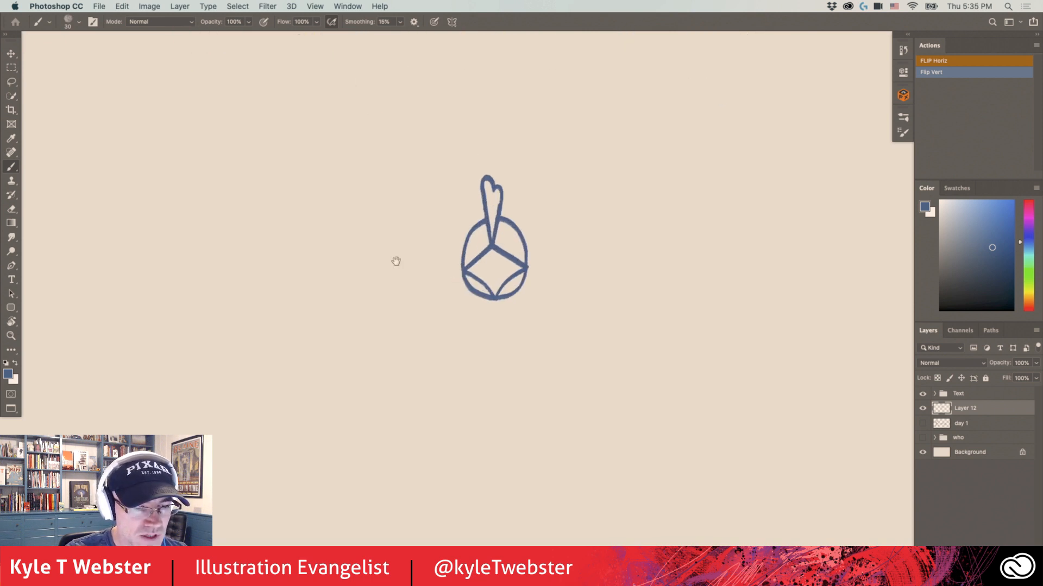
pyautogui.press('super+z')
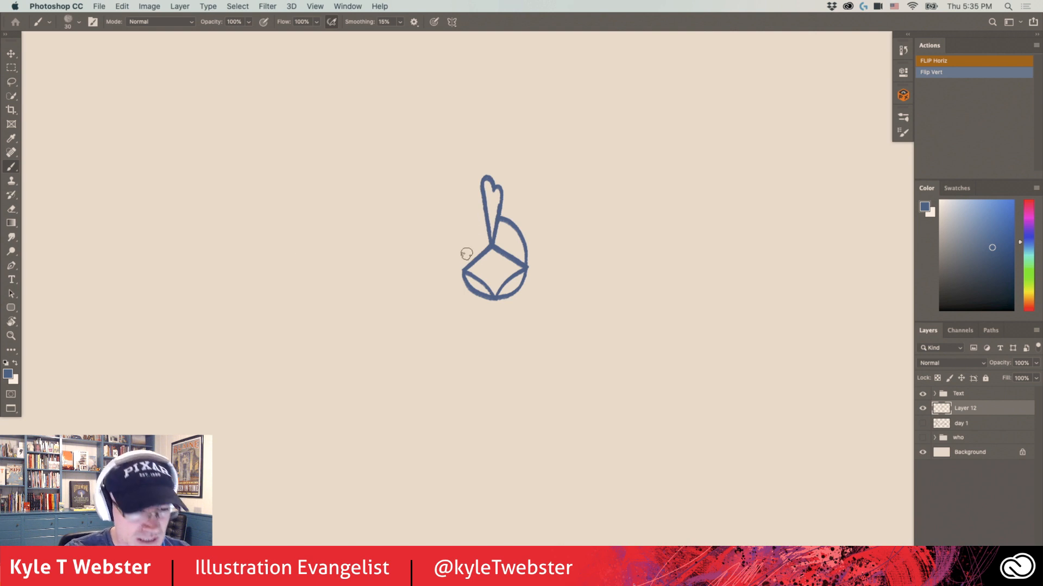
pyautogui.moveTo(462, 266)
pyautogui.mouseDown()
pyautogui.moveTo(469, 233)
pyautogui.moveTo(487, 216)
pyautogui.mouseUp()
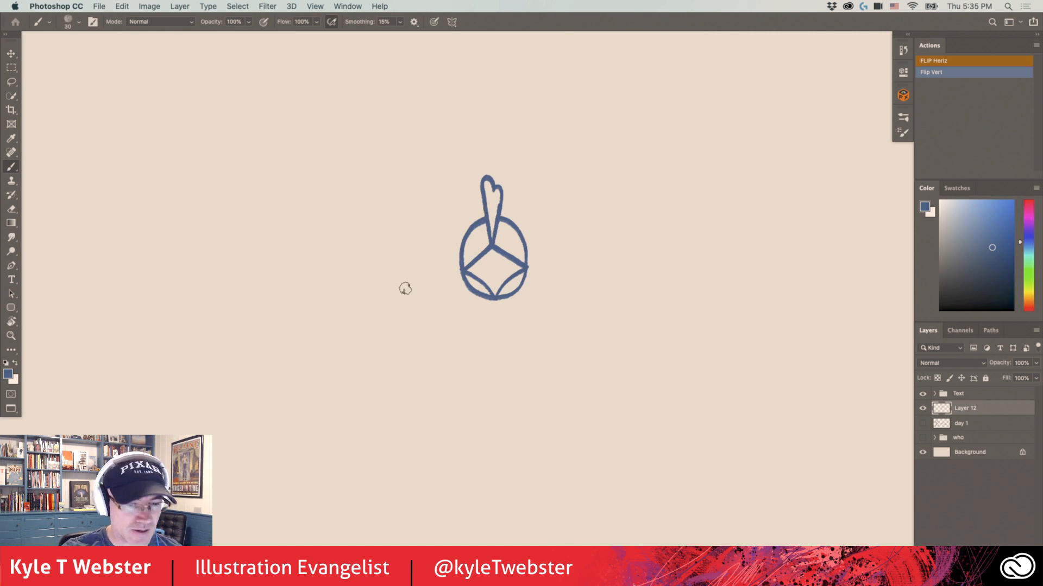
# Add two dot eyes above the beak and two teardrop wattles hanging below it
pyautogui.click(512, 244)
pyautogui.click(474, 243)
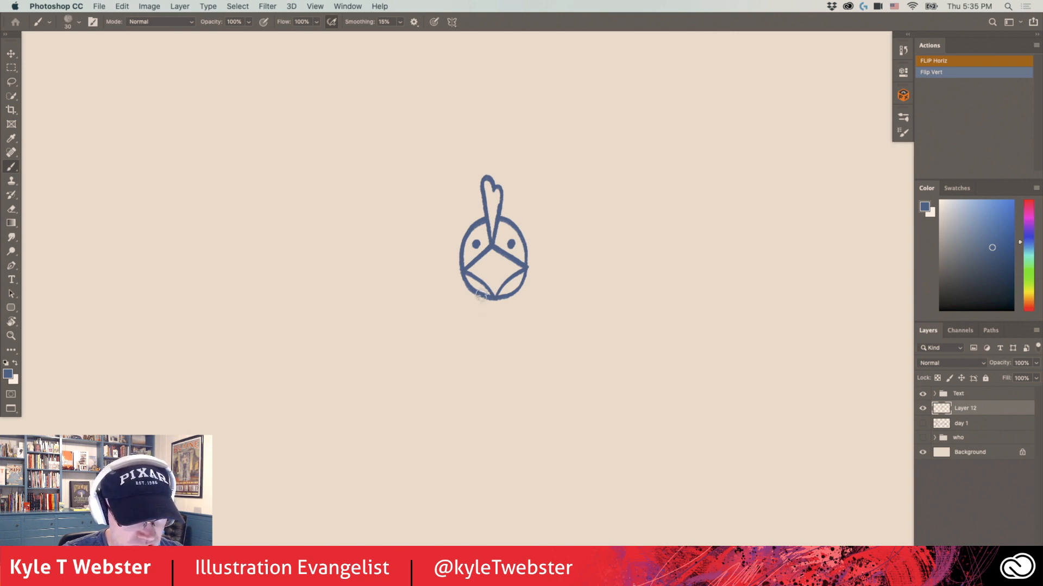
pyautogui.moveTo(480, 295)
pyautogui.mouseDown()
pyautogui.moveTo(476, 327)
pyautogui.moveTo(481, 302)
pyautogui.moveTo(505, 303)
pyautogui.moveTo(507, 326)
pyautogui.moveTo(505, 297)
pyautogui.mouseUp()
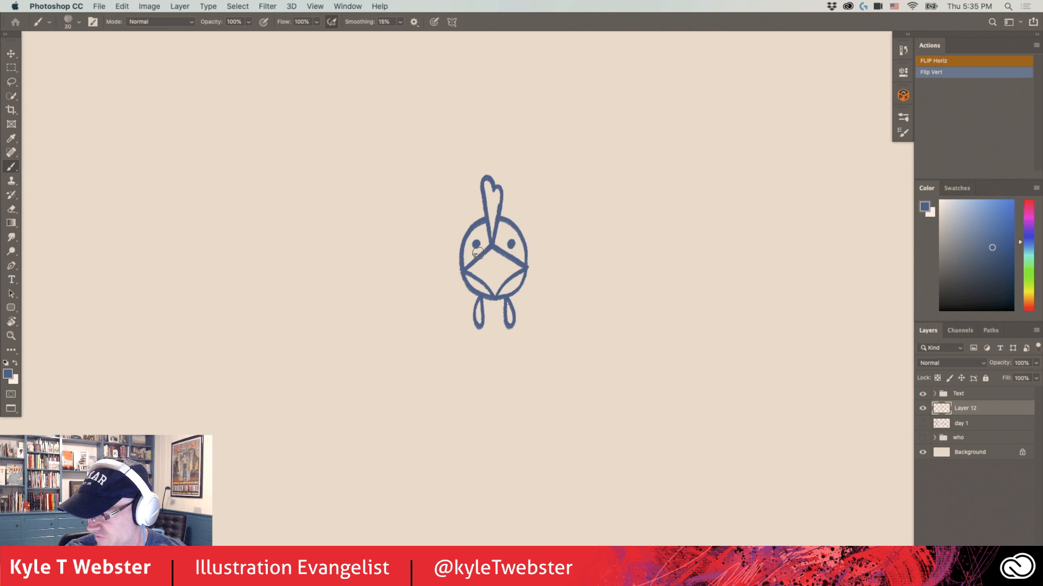
# Draw the chicken's long curved left body side from the beak corner to the belly, with a folded wing outside it
pyautogui.moveTo(411, 288)
pyautogui.mouseDown()
pyautogui.moveTo(416, 268)
pyautogui.moveTo(374, 259)
pyautogui.moveTo(373, 240)
pyautogui.mouseUp()
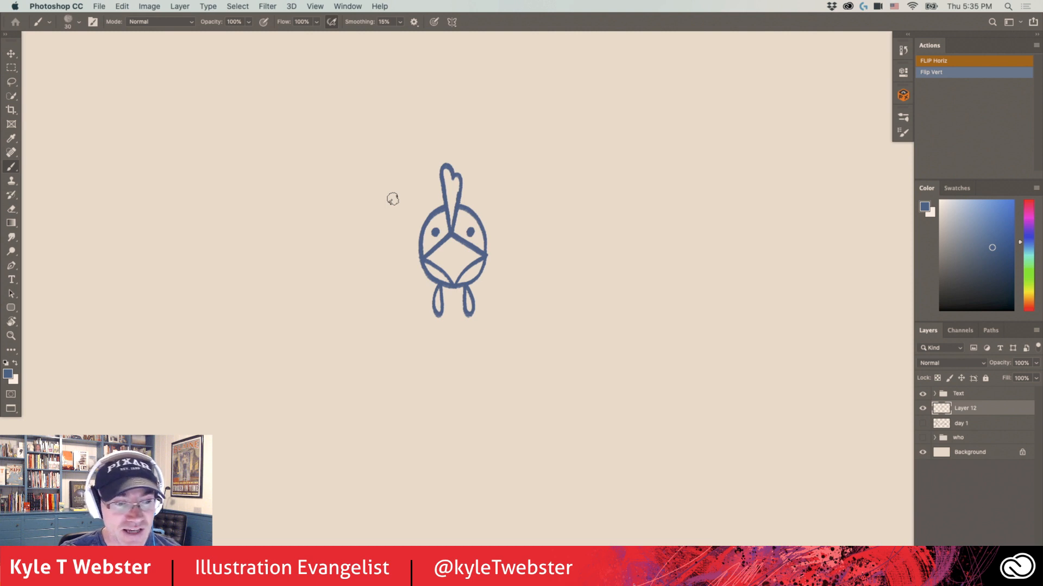
pyautogui.moveTo(398, 262)
pyautogui.mouseDown()
pyautogui.moveTo(417, 249)
pyautogui.moveTo(407, 236)
pyautogui.mouseUp()
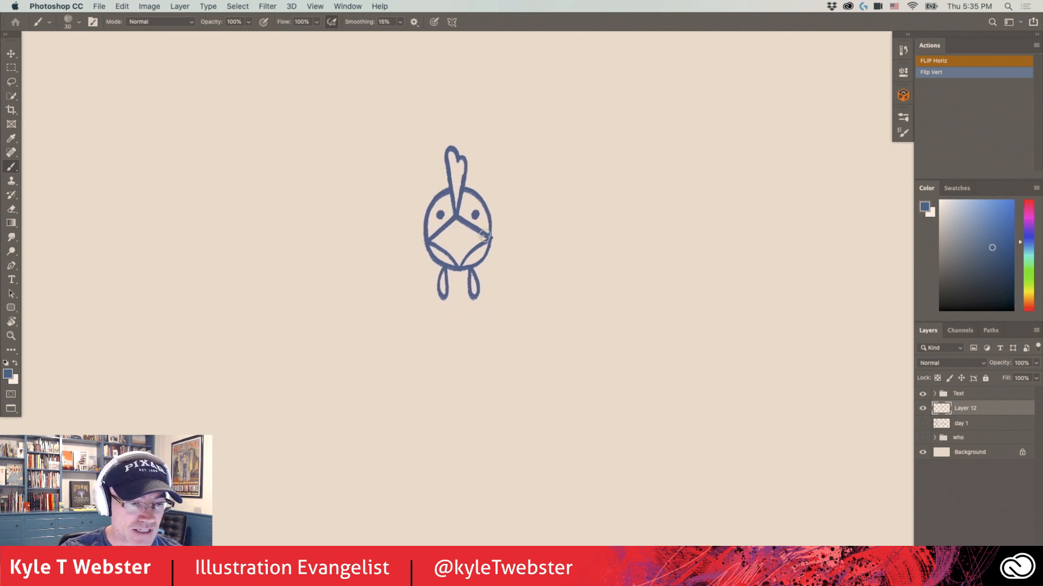
pyautogui.moveTo(325, 292)
pyautogui.mouseDown()
pyautogui.moveTo(294, 274)
pyautogui.moveTo(272, 291)
pyautogui.mouseUp()
pyautogui.press('super+t')
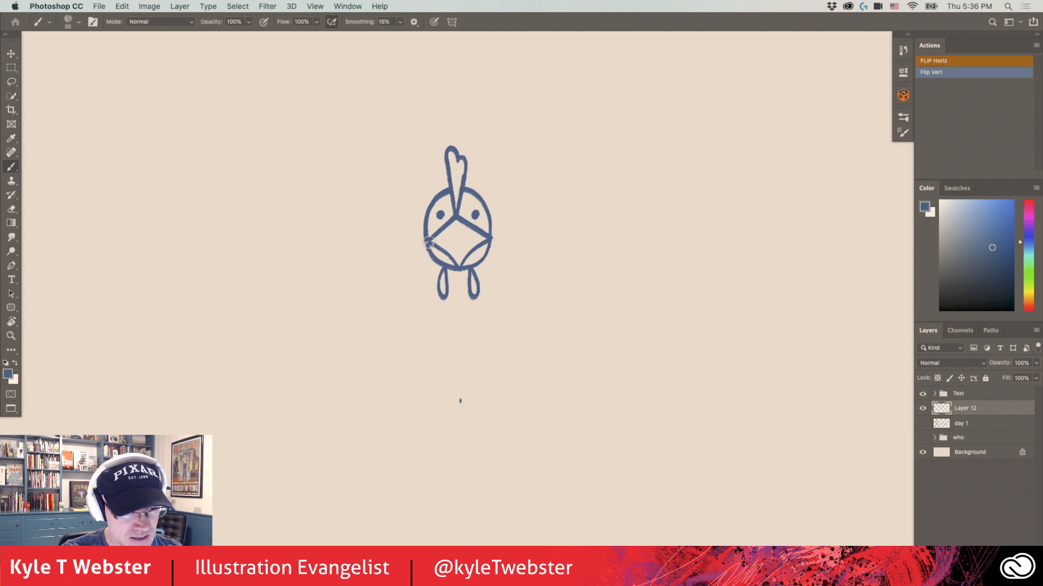
pyautogui.moveTo(428, 240)
pyautogui.mouseDown()
pyautogui.moveTo(396, 287)
pyautogui.moveTo(393, 321)
pyautogui.moveTo(401, 361)
pyautogui.moveTo(426, 393)
pyautogui.moveTo(462, 403)
pyautogui.mouseUp()
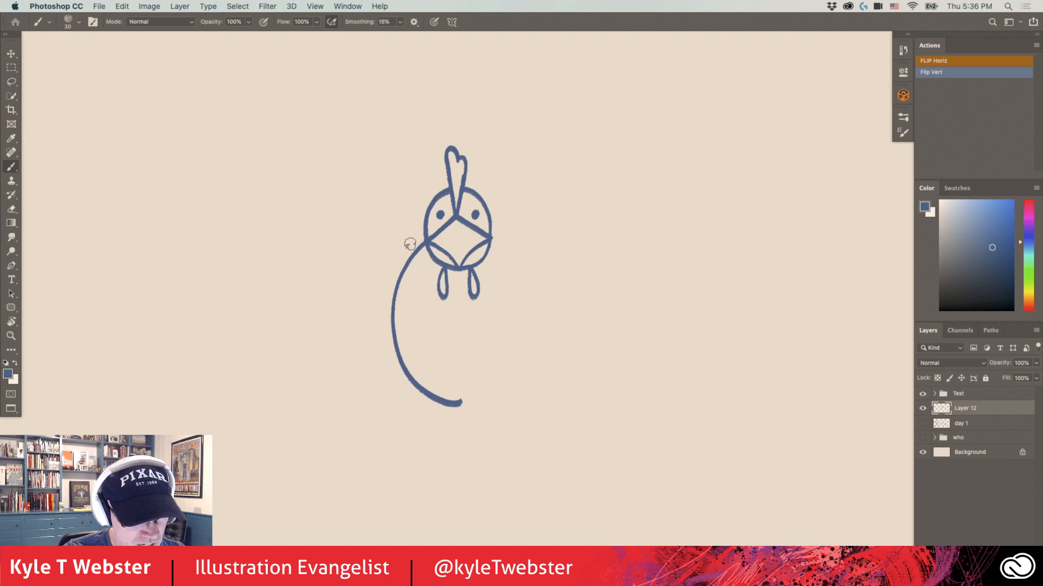
pyautogui.moveTo(411, 257)
pyautogui.mouseDown()
pyautogui.moveTo(368, 328)
pyautogui.moveTo(380, 355)
pyautogui.moveTo(398, 361)
pyautogui.mouseUp()
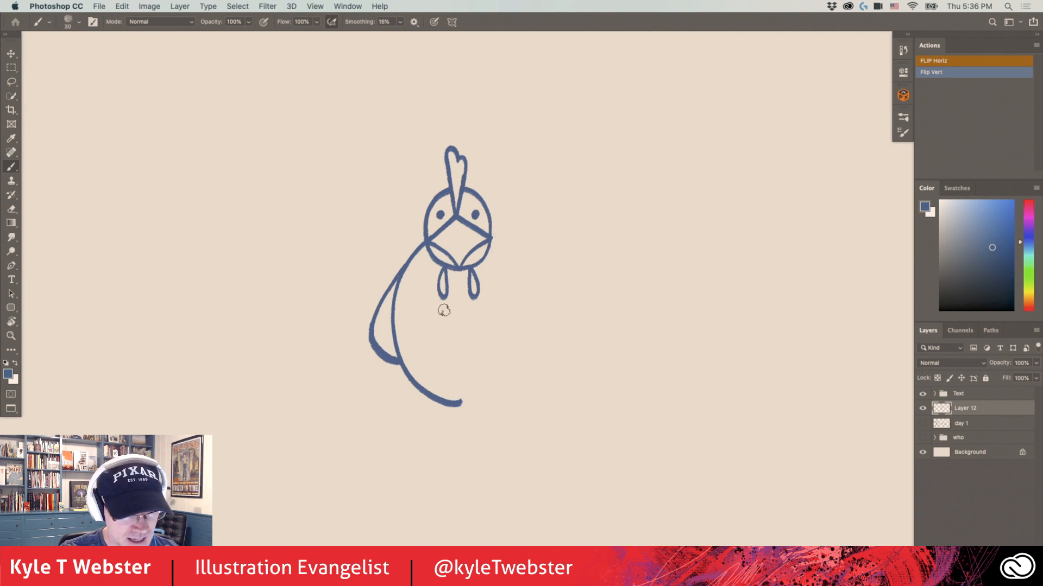
# Draw the right shoulder curve and scalloped neck feather edges on both sides of the chest
pyautogui.moveTo(487, 237)
pyautogui.mouseDown()
pyautogui.moveTo(527, 278)
pyautogui.moveTo(541, 315)
pyautogui.mouseUp()
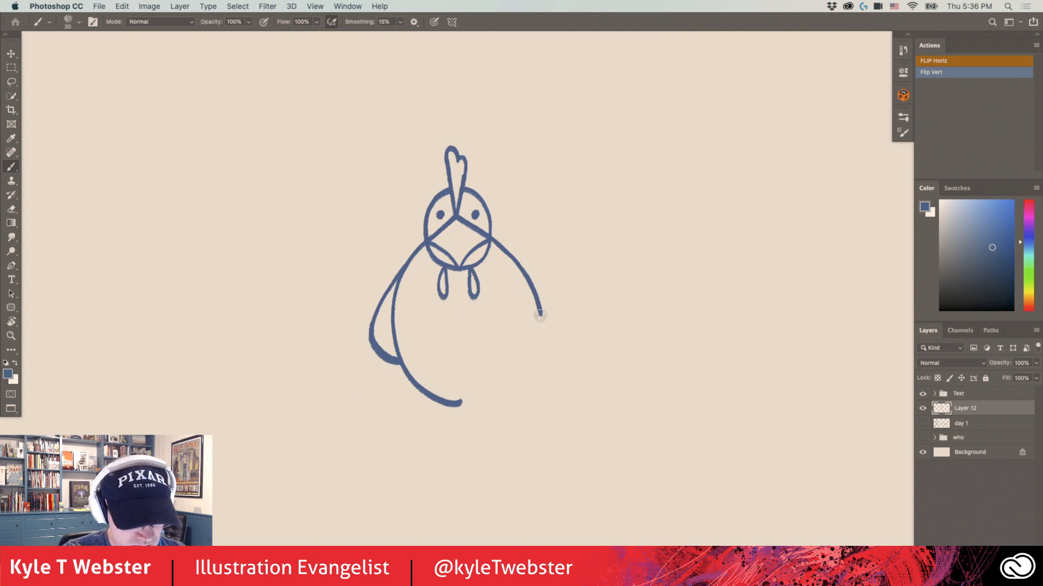
pyautogui.moveTo(540, 314)
pyautogui.mouseDown()
pyautogui.moveTo(513, 309)
pyautogui.moveTo(510, 324)
pyautogui.moveTo(475, 330)
pyautogui.mouseUp()
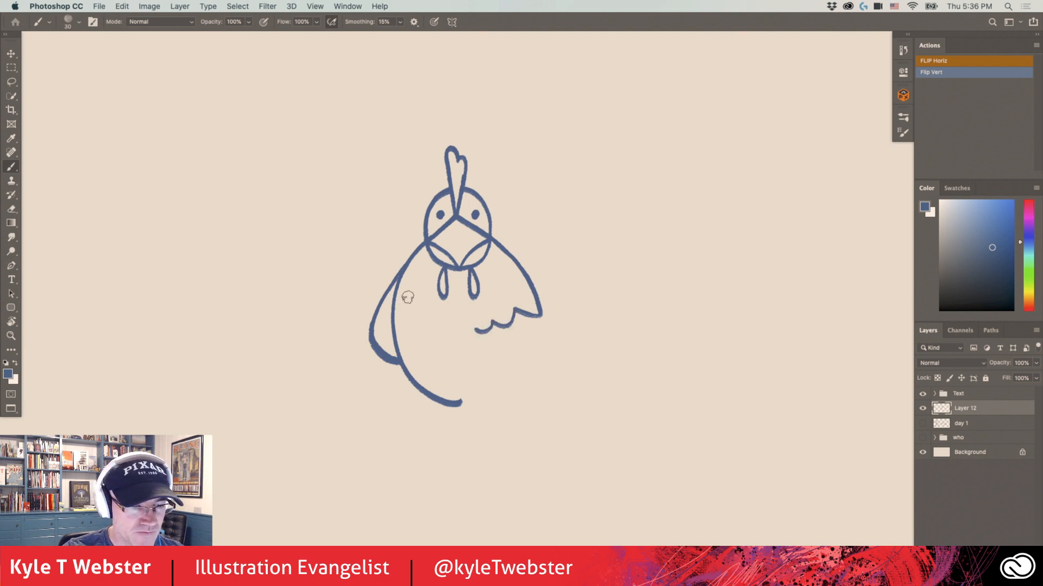
pyautogui.moveTo(394, 319); pyautogui.dragTo(433, 324)
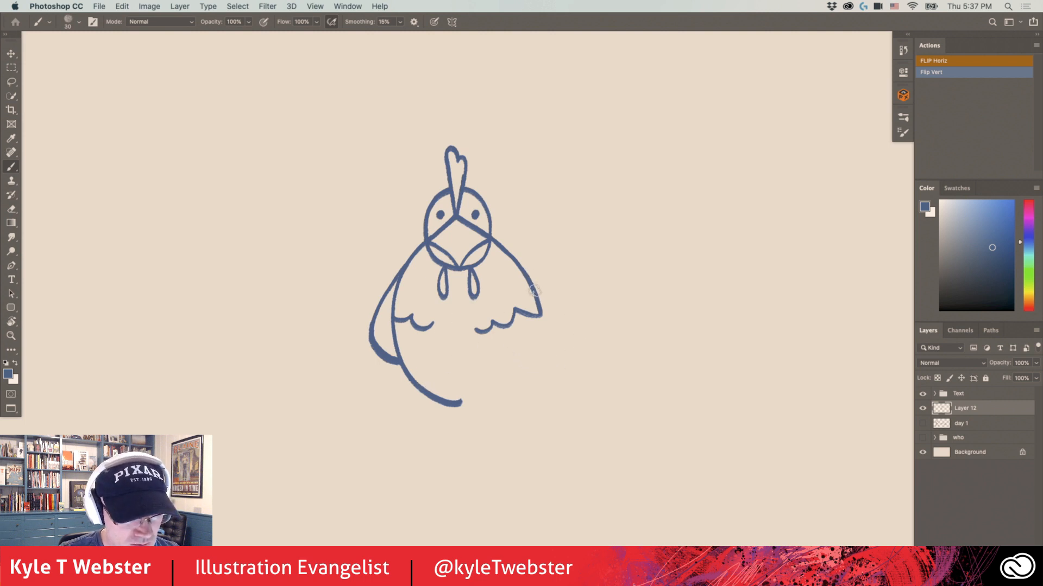
# Draw a pointed wing extending outward from the right shoulder, with feather lines near its tip
pyautogui.moveTo(535, 293)
pyautogui.mouseDown()
pyautogui.moveTo(552, 295)
pyautogui.moveTo(593, 337)
pyautogui.mouseUp()
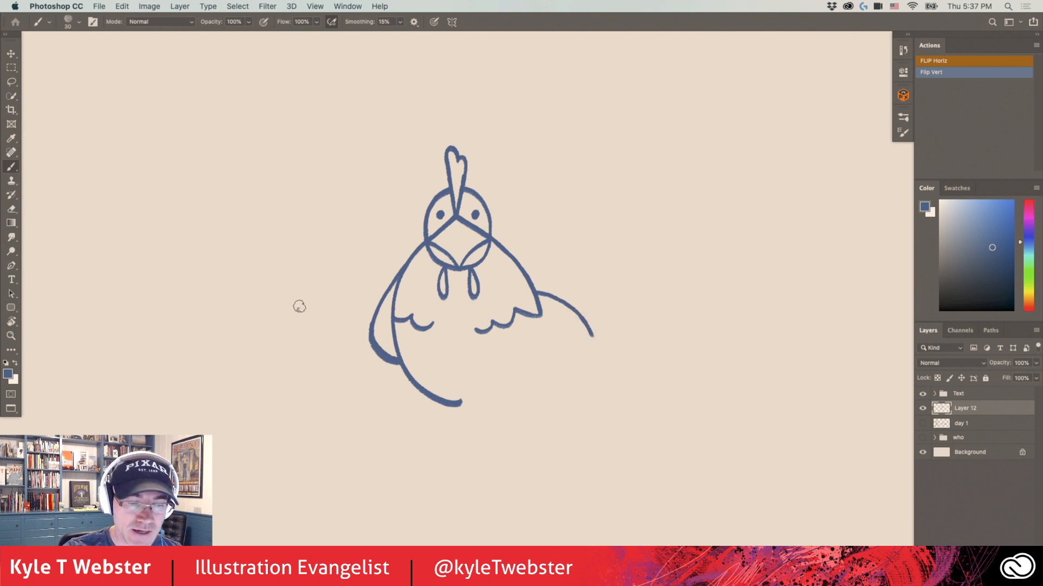
pyautogui.moveTo(589, 338)
pyautogui.mouseDown()
pyautogui.moveTo(523, 362)
pyautogui.moveTo(477, 342)
pyautogui.moveTo(474, 328)
pyautogui.mouseUp()
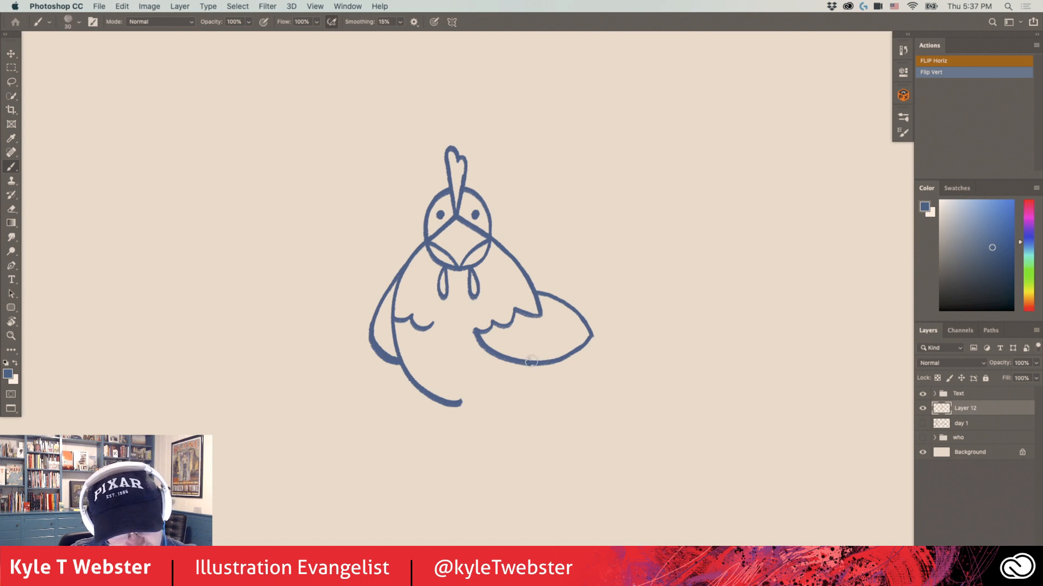
pyautogui.moveTo(565, 351)
pyautogui.mouseDown()
pyautogui.moveTo(533, 344)
pyautogui.moveTo(579, 340)
pyautogui.moveTo(556, 331)
pyautogui.mouseUp()
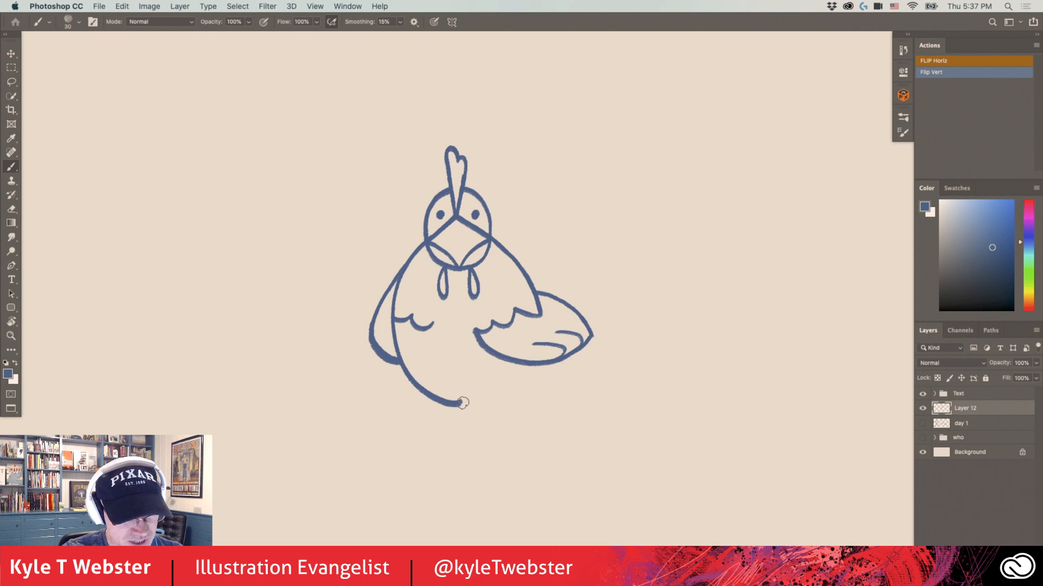
# Close the bottom of the body with ruffled feathers and scatter small curved feather marks across the belly
pyautogui.moveTo(449, 391)
pyautogui.mouseDown()
pyautogui.moveTo(458, 403)
pyautogui.moveTo(519, 399)
pyautogui.moveTo(537, 371)
pyautogui.mouseUp()
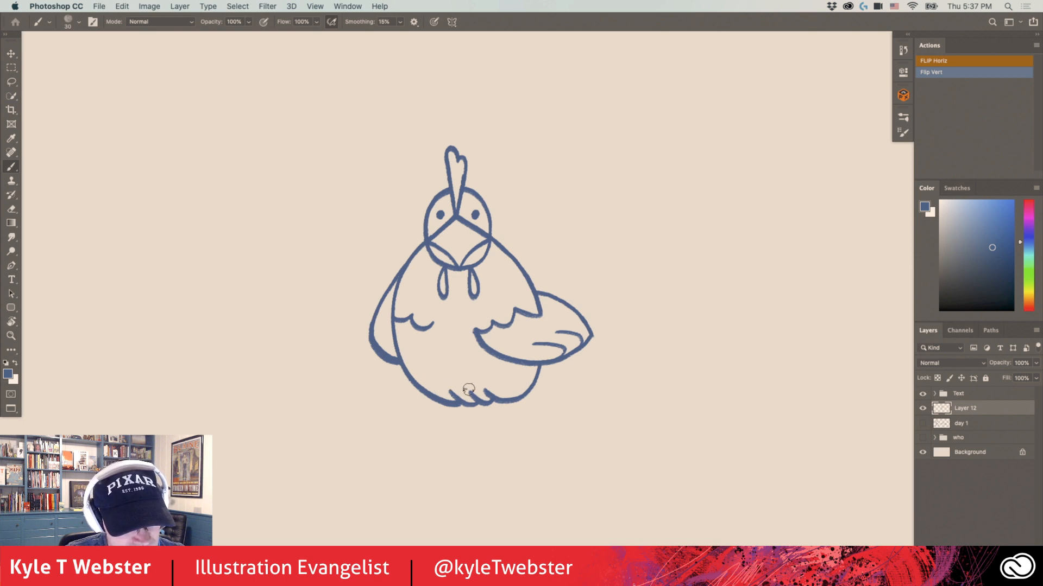
pyautogui.moveTo(434, 382)
pyautogui.mouseDown()
pyautogui.moveTo(487, 388)
pyautogui.moveTo(495, 380)
pyautogui.mouseUp()
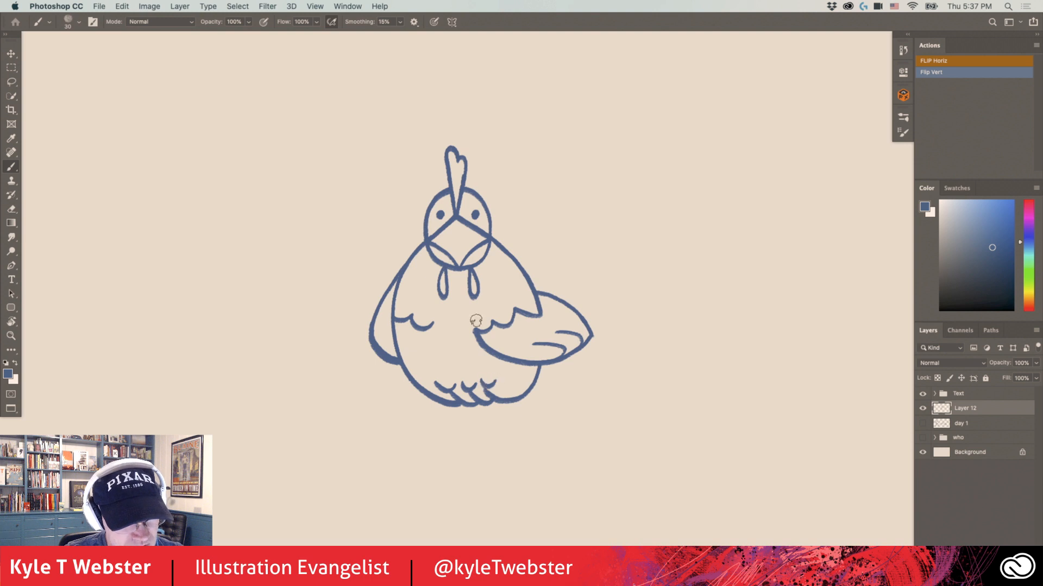
pyautogui.moveTo(420, 366)
pyautogui.mouseDown()
pyautogui.moveTo(466, 362)
pyautogui.moveTo(440, 349)
pyautogui.mouseUp()
pyautogui.moveTo(505, 376); pyautogui.dragTo(515, 376)
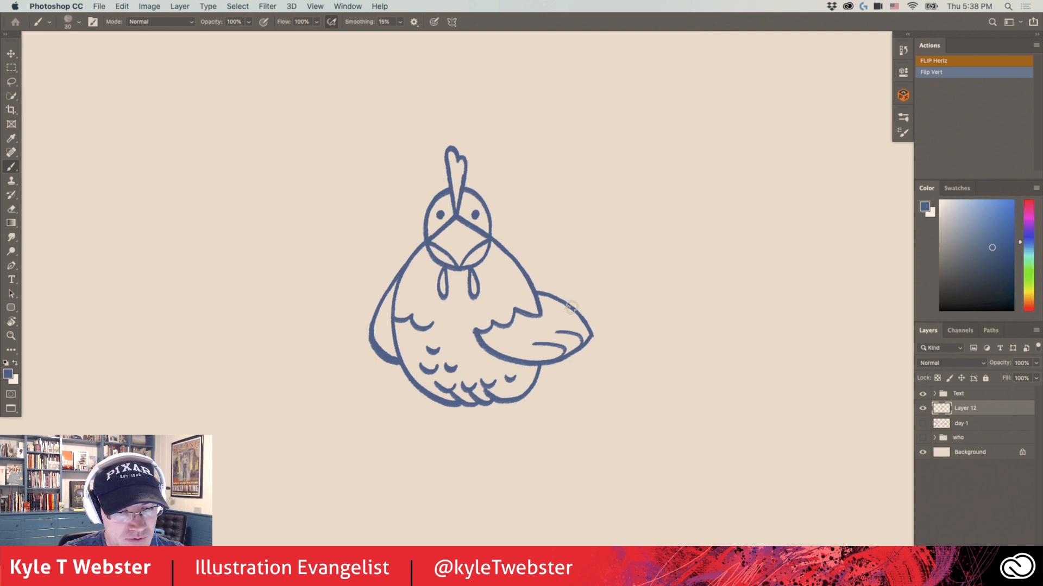
# Draw a fan of four rounded tail feathers behind the right wing, with small curved marks at their bases and inside them
pyautogui.moveTo(569, 306); pyautogui.dragTo(606, 264)
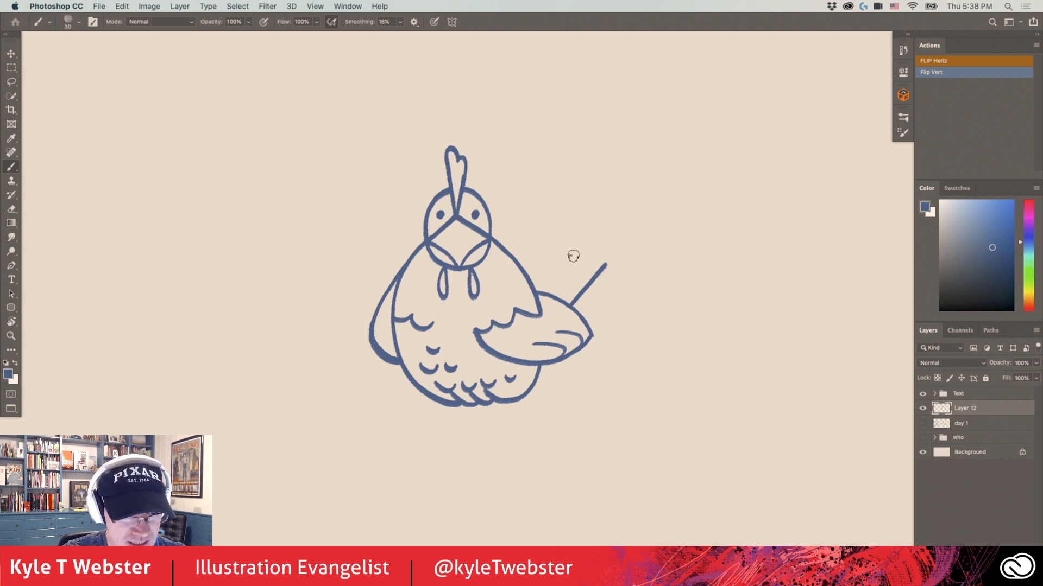
pyautogui.moveTo(570, 268); pyautogui.dragTo(596, 223)
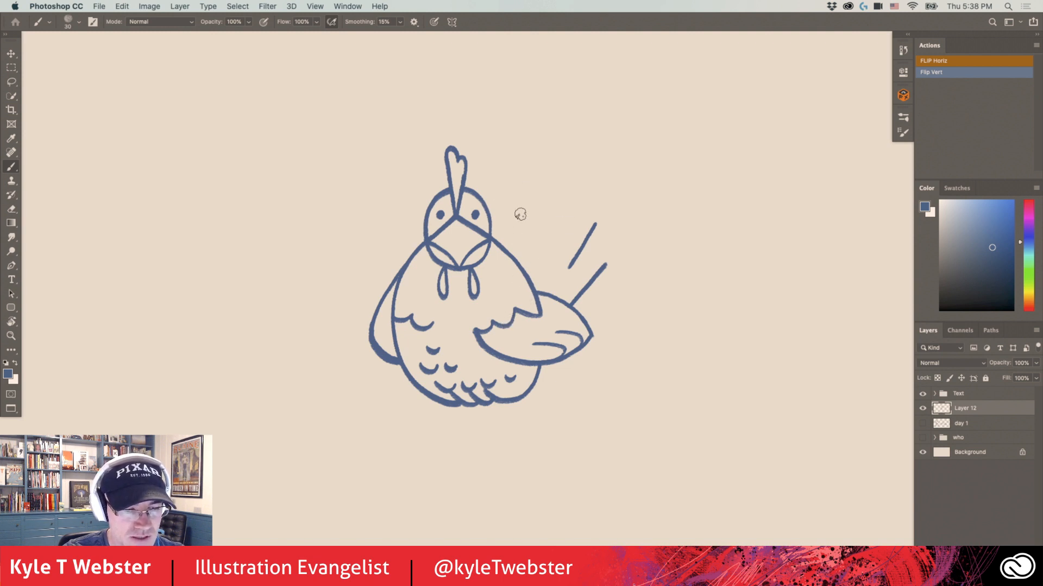
pyautogui.moveTo(553, 253); pyautogui.dragTo(566, 195)
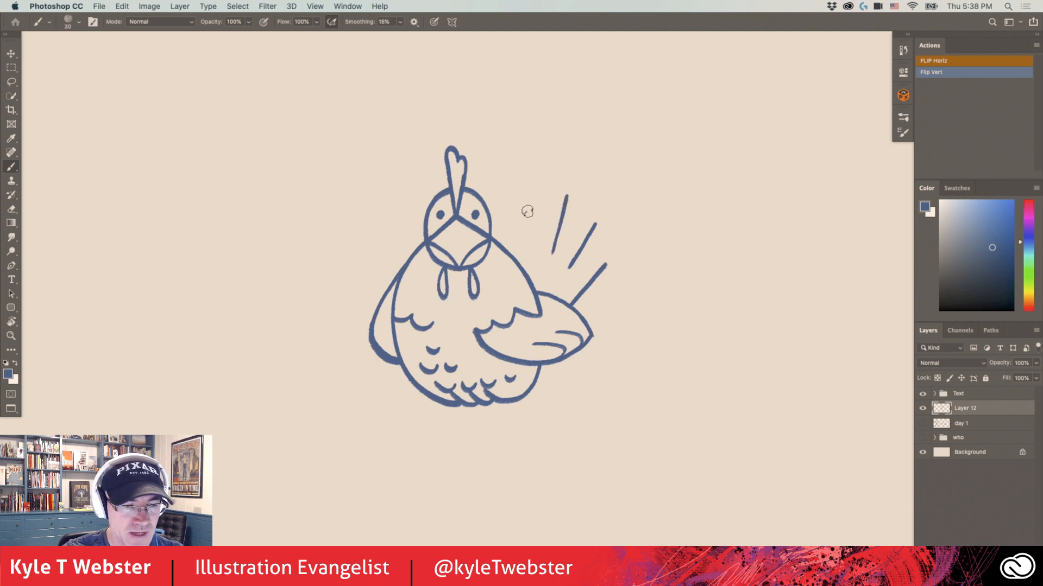
pyautogui.moveTo(530, 255); pyautogui.dragTo(534, 215)
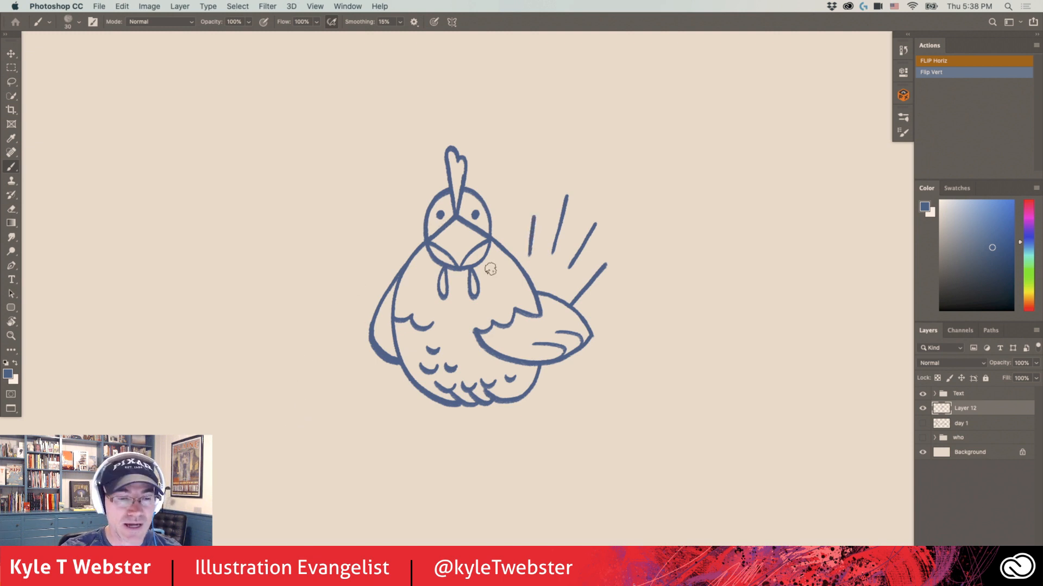
pyautogui.moveTo(606, 262)
pyautogui.mouseDown()
pyautogui.moveTo(598, 239)
pyautogui.moveTo(578, 251)
pyautogui.moveTo(593, 209)
pyautogui.moveTo(565, 205)
pyautogui.moveTo(563, 217)
pyautogui.moveTo(546, 178)
pyautogui.moveTo(531, 225)
pyautogui.moveTo(515, 211)
pyautogui.moveTo(513, 259)
pyautogui.mouseUp()
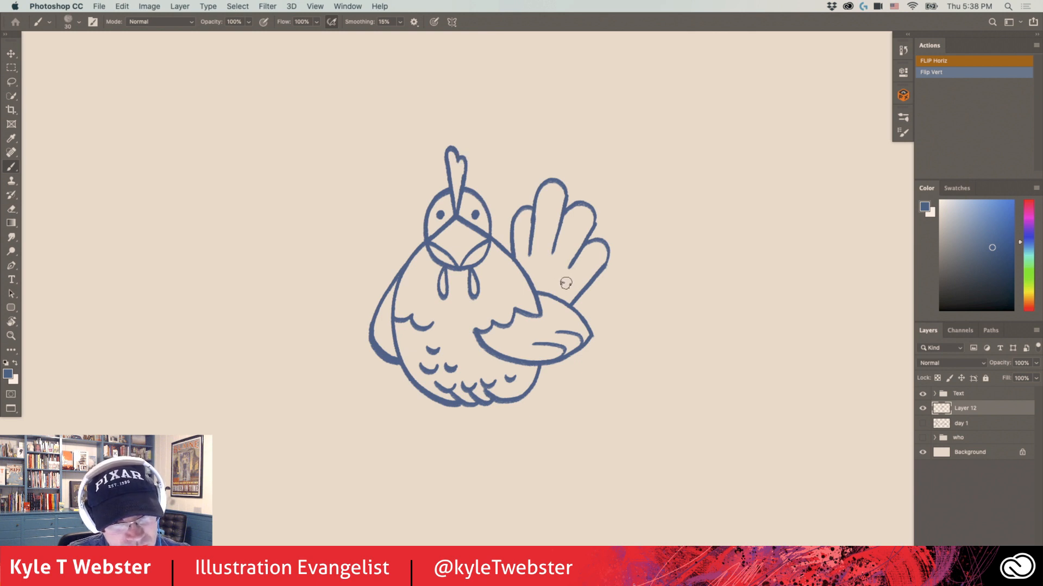
pyautogui.moveTo(565, 288)
pyautogui.mouseDown()
pyautogui.moveTo(570, 270)
pyautogui.moveTo(549, 253)
pyautogui.moveTo(534, 259)
pyautogui.mouseUp()
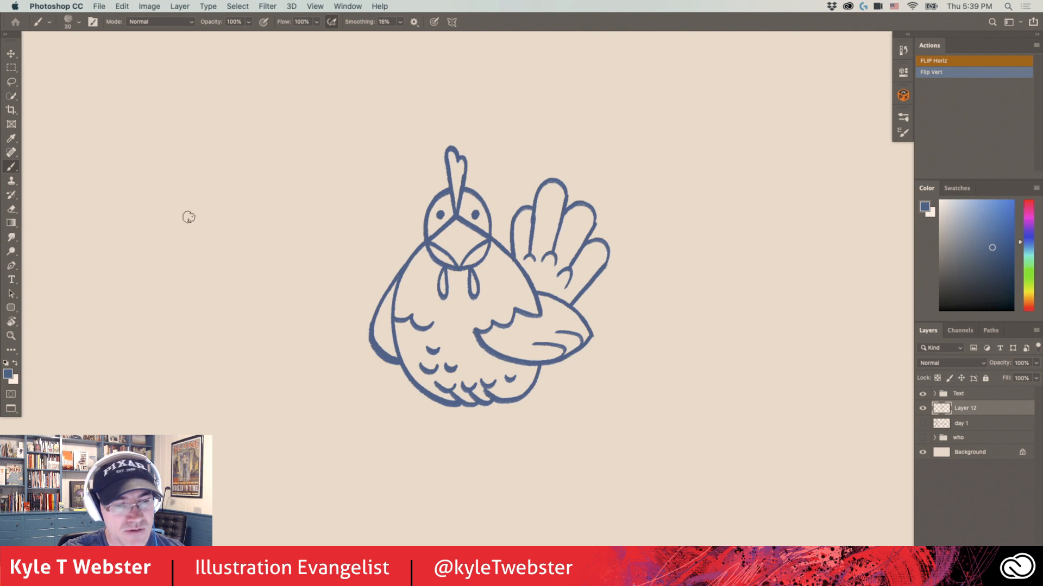
pyautogui.moveTo(566, 252); pyautogui.dragTo(561, 229)
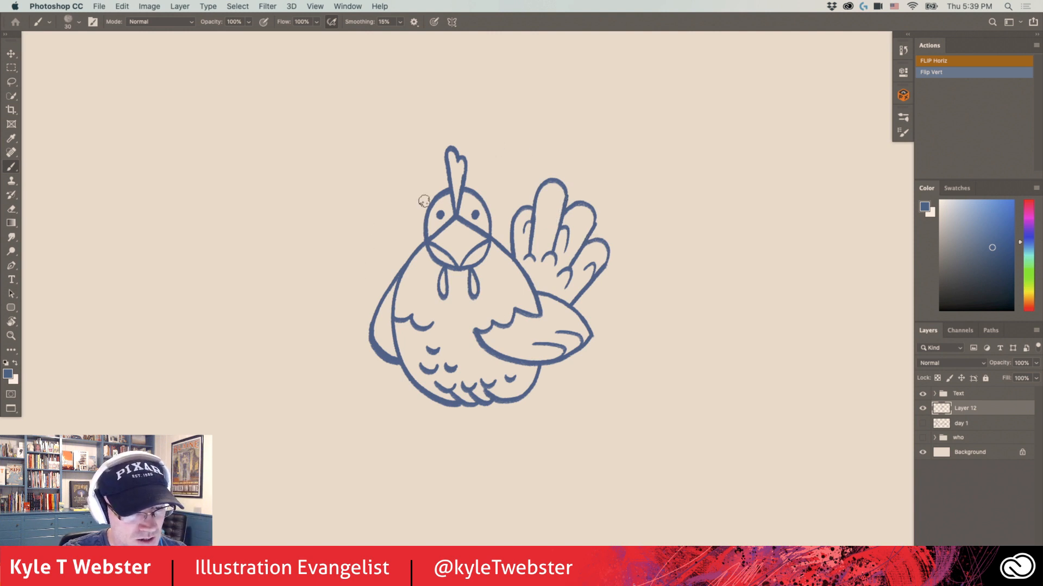
# Draw two straight legs down from the belly and give the right leg a foot with splayed toes
pyautogui.moveTo(392, 291); pyautogui.dragTo(384, 246)
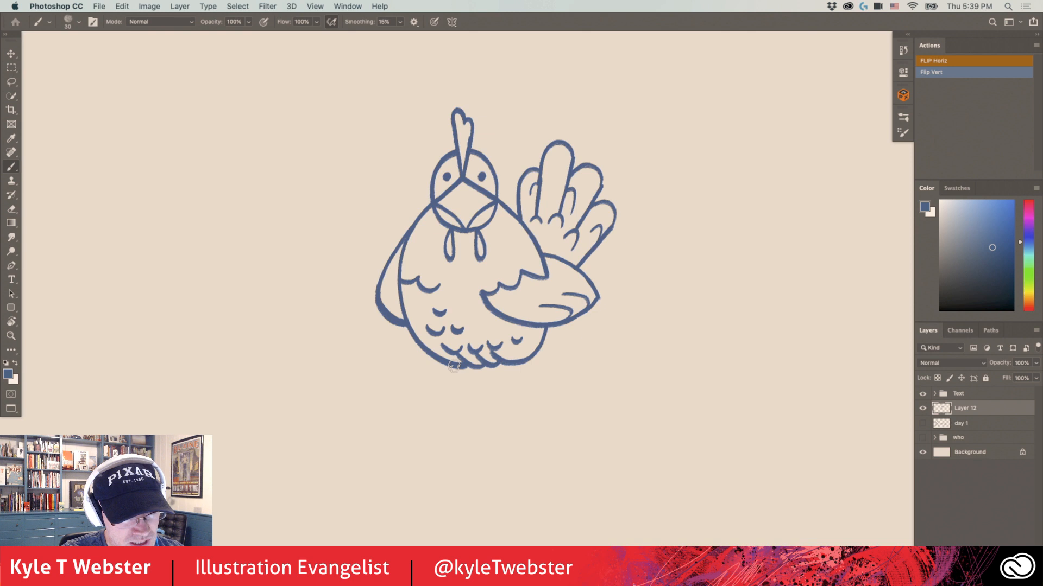
pyautogui.moveTo(454, 367); pyautogui.dragTo(439, 403)
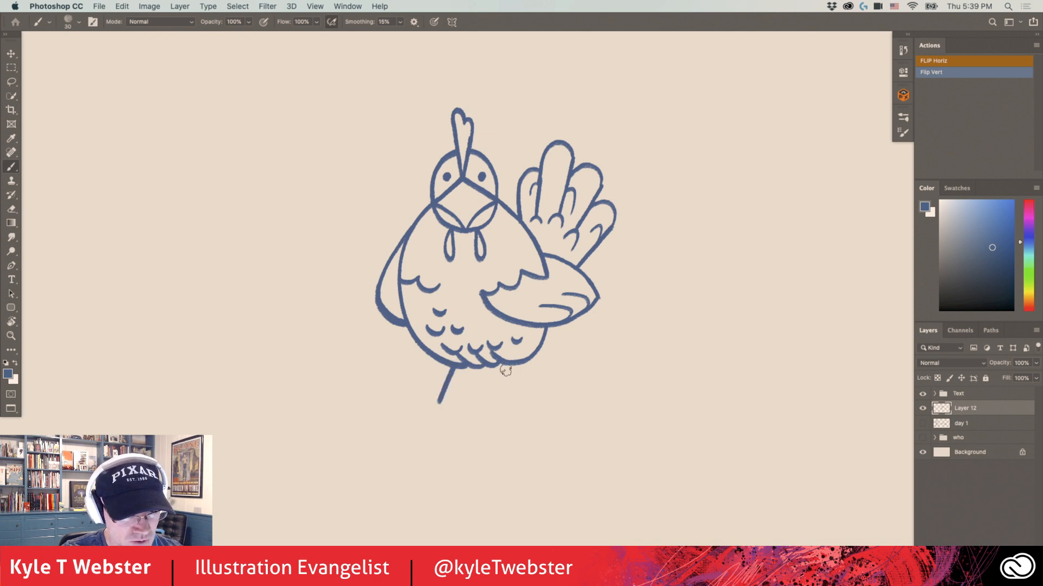
pyautogui.moveTo(505, 366); pyautogui.dragTo(507, 406)
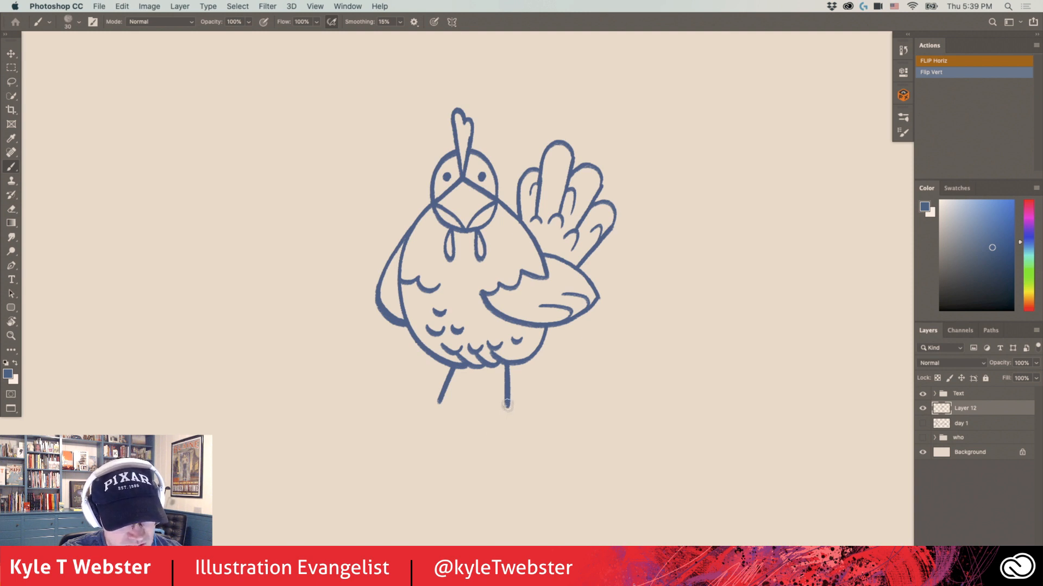
pyautogui.moveTo(507, 404); pyautogui.dragTo(492, 445)
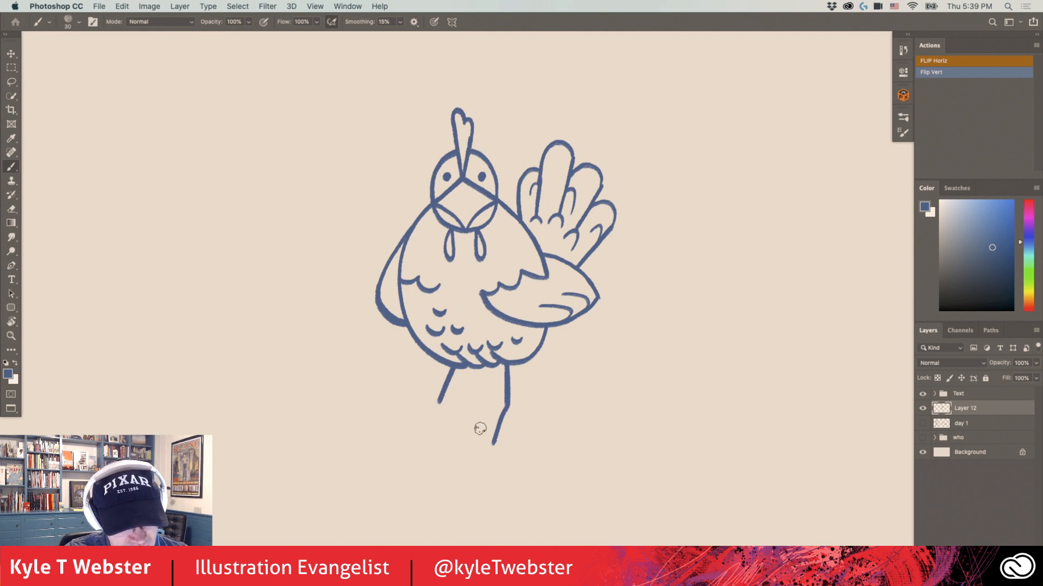
pyautogui.moveTo(481, 425)
pyautogui.mouseDown()
pyautogui.moveTo(505, 403)
pyautogui.moveTo(531, 422)
pyautogui.mouseUp()
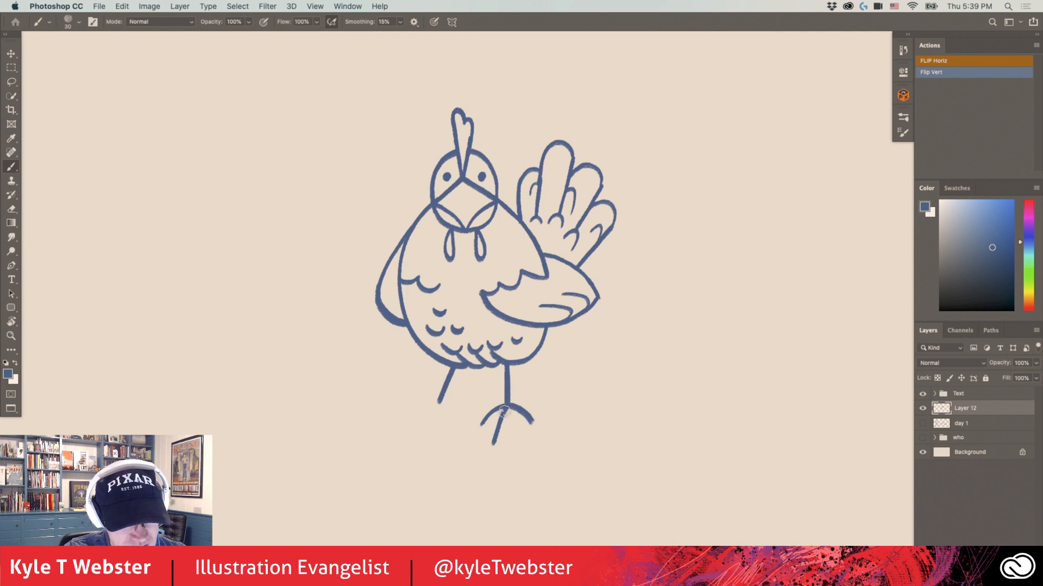
pyautogui.moveTo(503, 409); pyautogui.dragTo(521, 397)
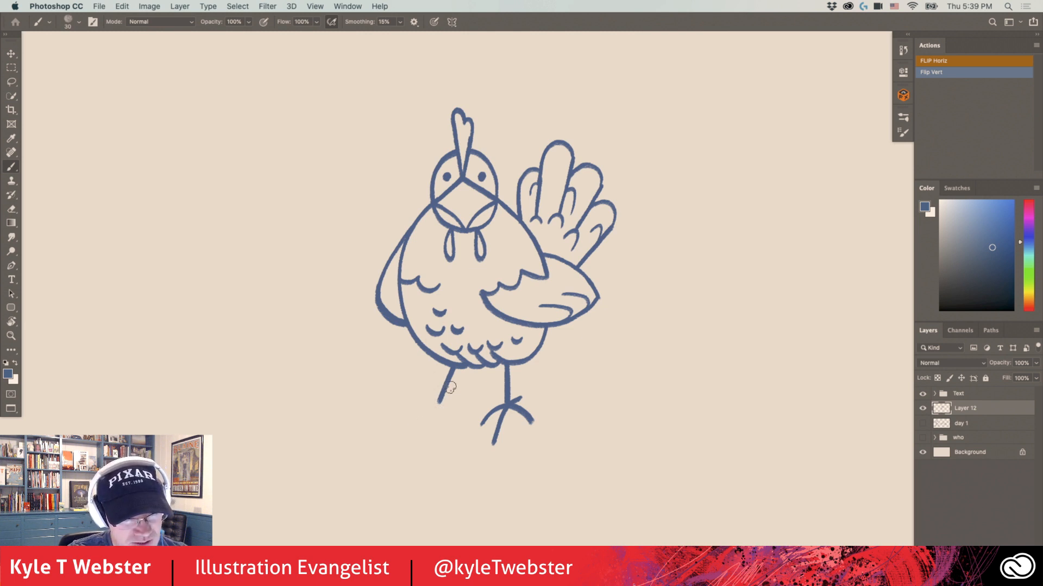
# Draw the splayed toes of the left foot and add two small nostril marks on the beak
pyautogui.moveTo(440, 401); pyautogui.dragTo(395, 426)
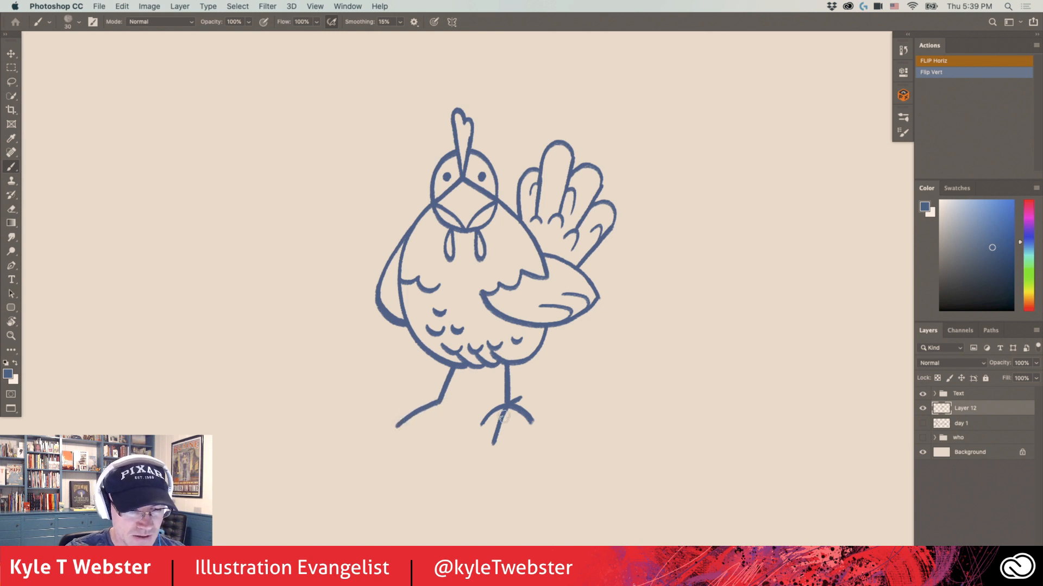
pyautogui.moveTo(482, 467); pyautogui.dragTo(492, 468)
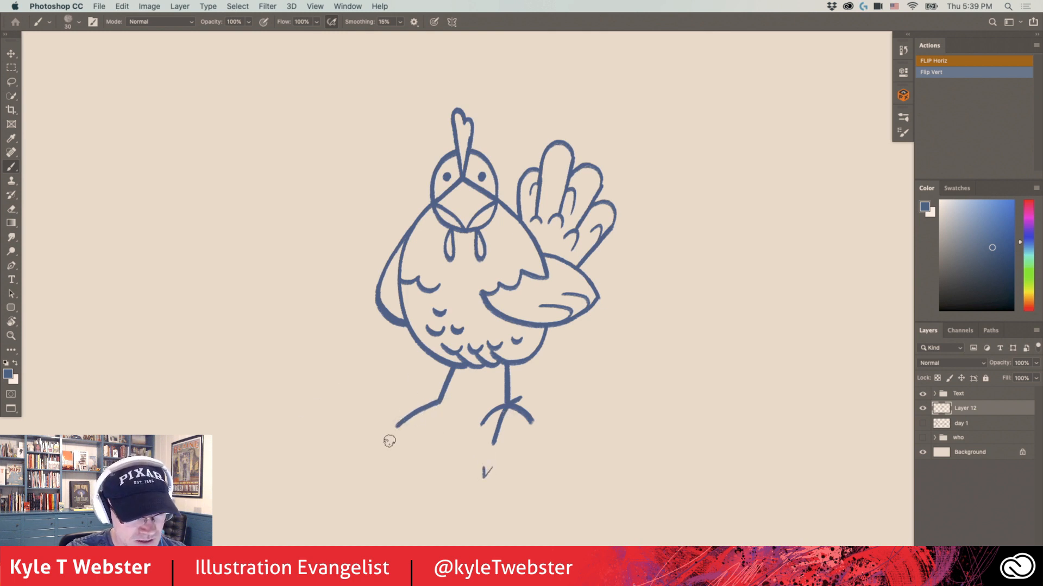
pyautogui.press('super+z')
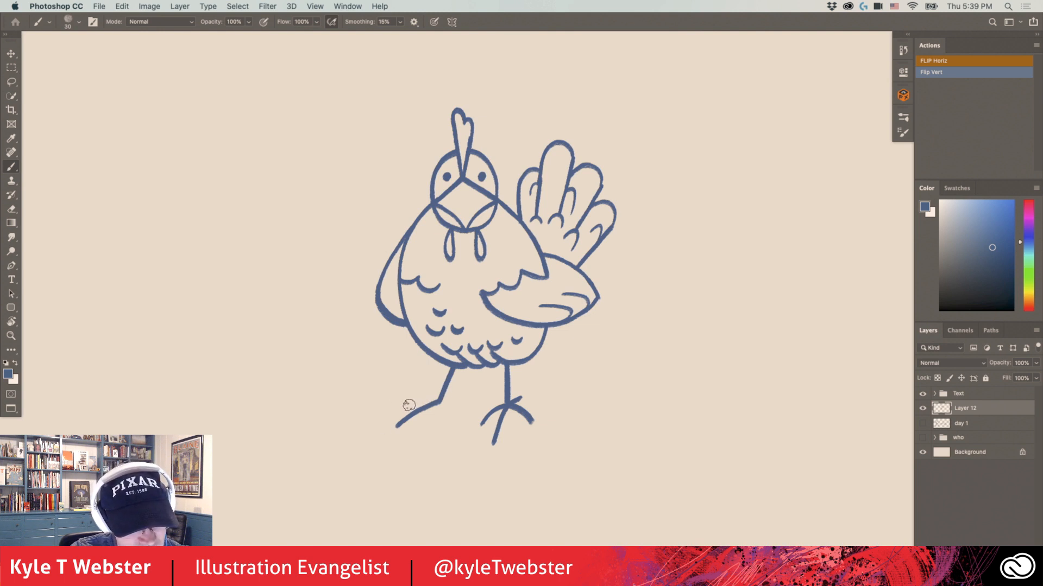
pyautogui.moveTo(409, 405)
pyautogui.mouseDown()
pyautogui.moveTo(430, 398)
pyautogui.moveTo(450, 422)
pyautogui.mouseUp()
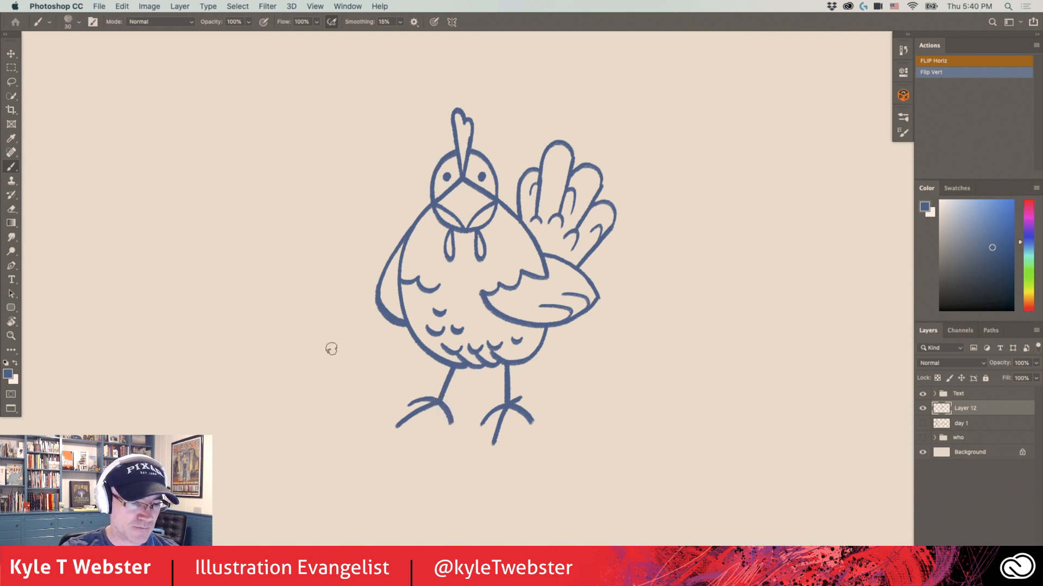
pyautogui.moveTo(437, 403); pyautogui.dragTo(459, 398)
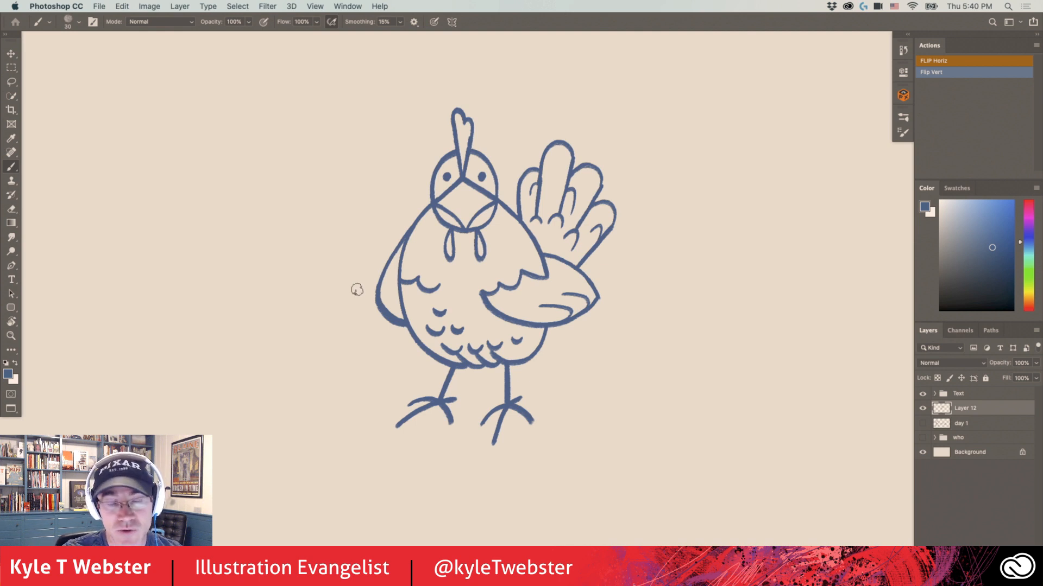
pyautogui.moveTo(431, 211)
pyautogui.mouseDown()
pyautogui.moveTo(424, 229)
pyautogui.moveTo(469, 220)
pyautogui.mouseUp()
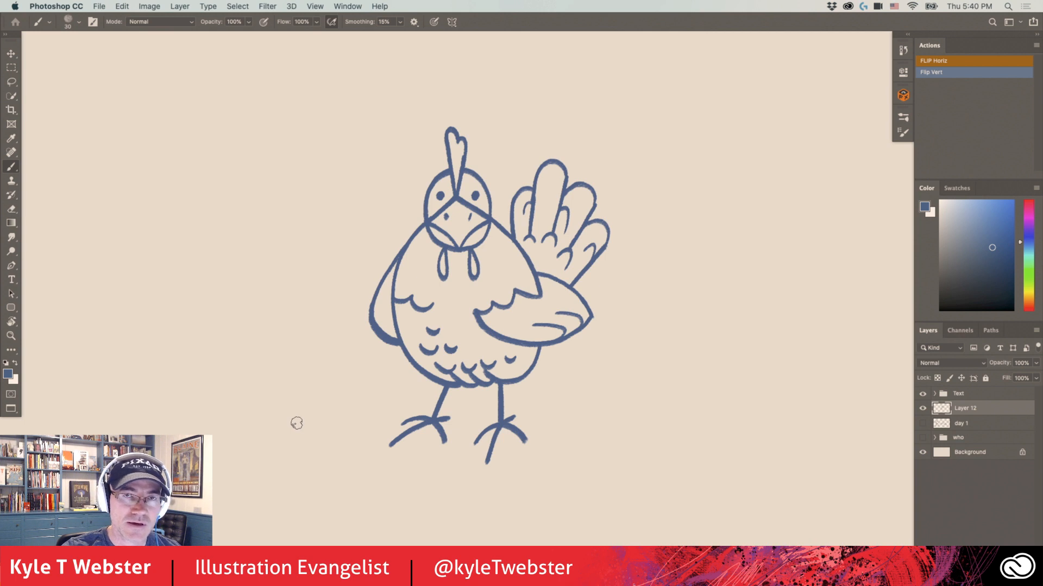
# Scatter small seed marks on the ground left of the feet and draw a tuft of grass blades to the chicken's right
pyautogui.keyDown('alt'); pyautogui.click(386, 360); pyautogui.keyUp('alt')
pyautogui.moveTo(320, 367); pyautogui.dragTo(388, 336)
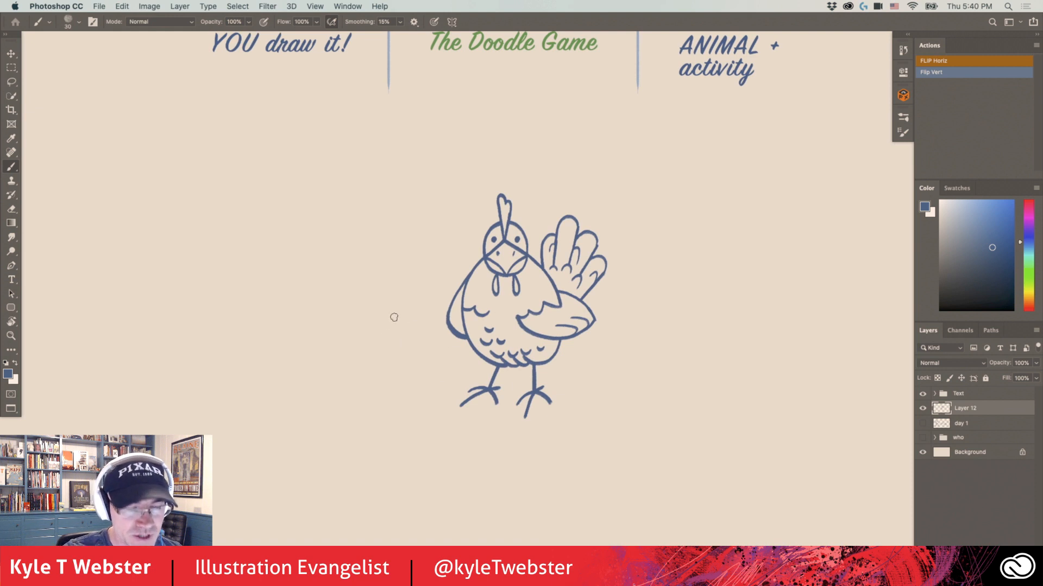
pyautogui.moveTo(394, 317); pyautogui.dragTo(383, 330)
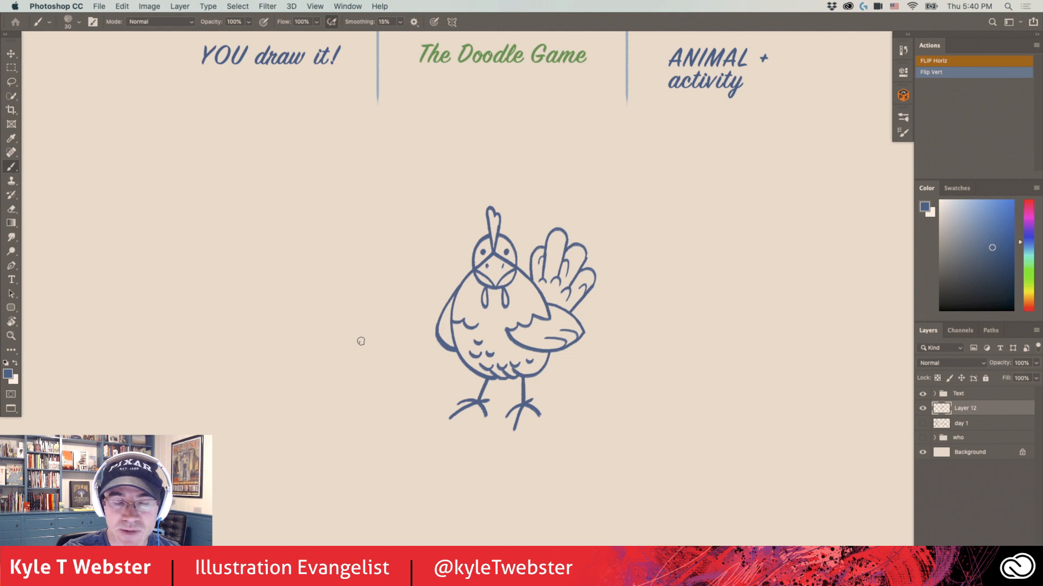
pyautogui.moveTo(402, 417); pyautogui.dragTo(408, 415)
pyautogui.moveTo(409, 425); pyautogui.dragTo(415, 422)
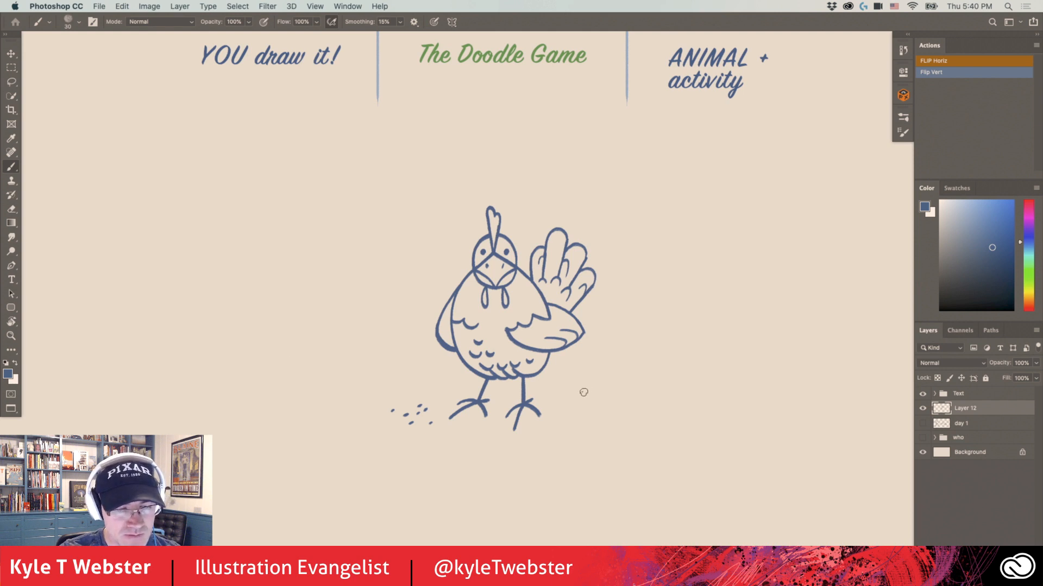
pyautogui.moveTo(588, 401)
pyautogui.mouseDown()
pyautogui.moveTo(590, 365)
pyautogui.moveTo(607, 358)
pyautogui.moveTo(630, 384)
pyautogui.moveTo(576, 367)
pyautogui.moveTo(630, 354)
pyautogui.mouseUp()
pyautogui.moveTo(652, 388); pyautogui.dragTo(635, 399)
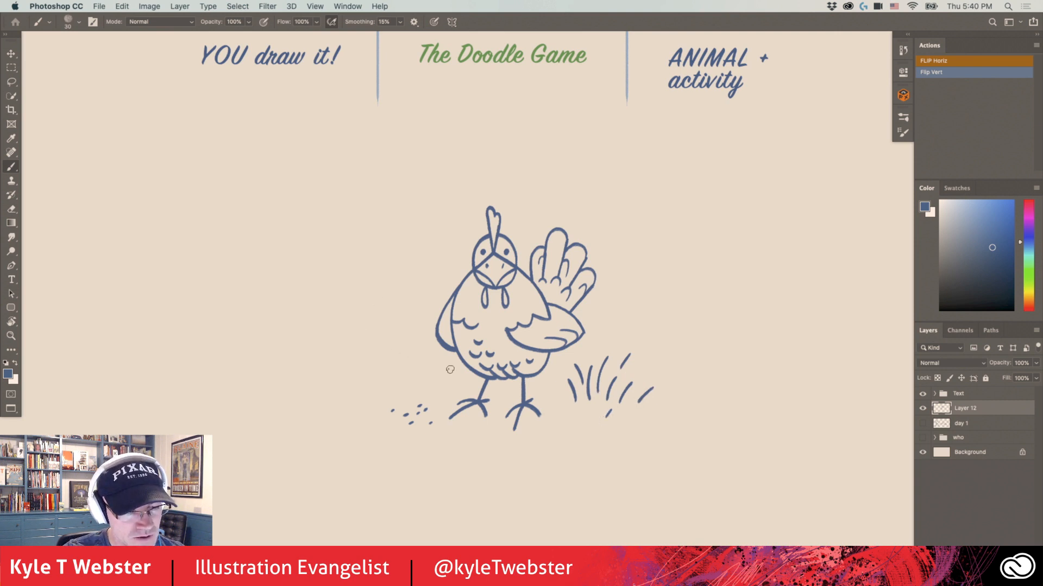
# Draw a tree trunk with bark marks left of the chicken, with a forked branch ending in a leafy clump
pyautogui.moveTo(426, 375)
pyautogui.mouseDown()
pyautogui.moveTo(400, 358)
pyautogui.moveTo(375, 281)
pyautogui.moveTo(344, 327)
pyautogui.moveTo(351, 367)
pyautogui.moveTo(340, 378)
pyautogui.moveTo(405, 374)
pyautogui.moveTo(379, 323)
pyautogui.moveTo(374, 346)
pyautogui.moveTo(376, 324)
pyautogui.mouseUp()
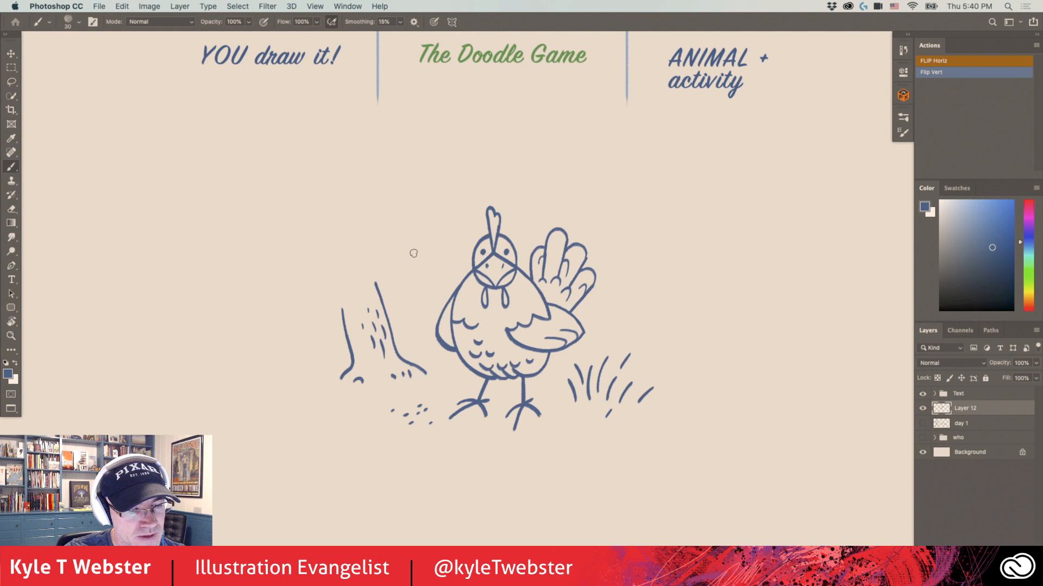
pyautogui.moveTo(379, 289); pyautogui.dragTo(436, 250)
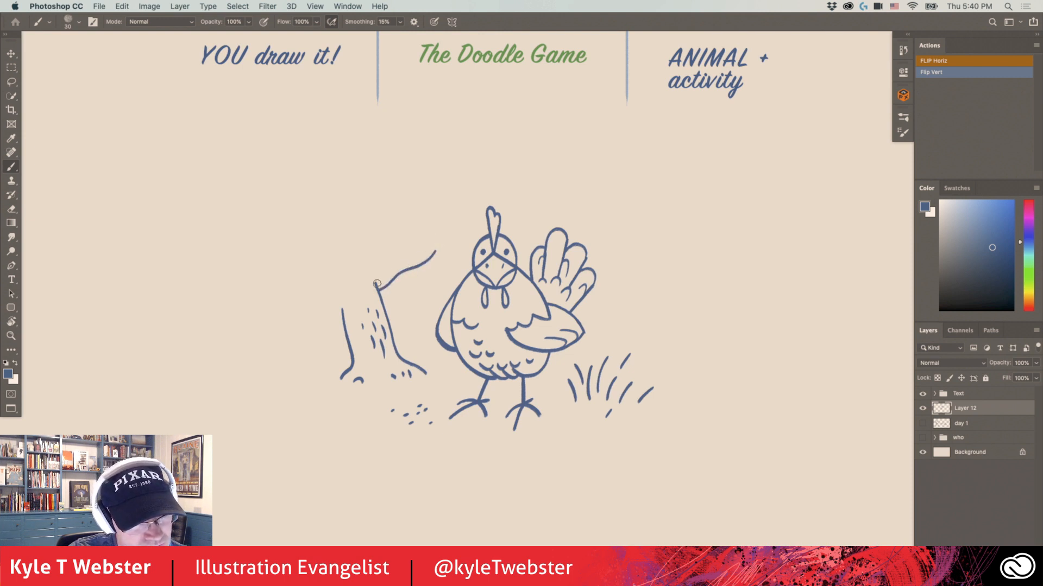
pyautogui.moveTo(382, 283); pyautogui.dragTo(395, 269)
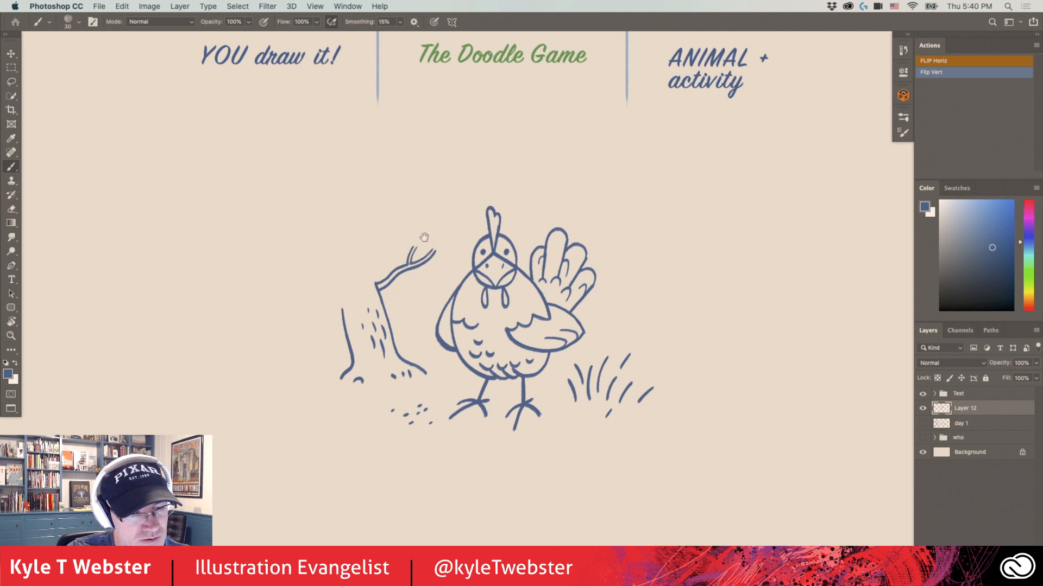
pyautogui.scroll(2, 421, 233)
pyautogui.moveTo(438, 261)
pyautogui.mouseDown()
pyautogui.moveTo(448, 234)
pyautogui.moveTo(433, 247)
pyautogui.moveTo(449, 210)
pyautogui.moveTo(433, 199)
pyautogui.moveTo(401, 222)
pyautogui.moveTo(387, 210)
pyautogui.moveTo(375, 224)
pyautogui.moveTo(386, 263)
pyautogui.moveTo(399, 266)
pyautogui.moveTo(414, 246)
pyautogui.moveTo(426, 261)
pyautogui.mouseUp()
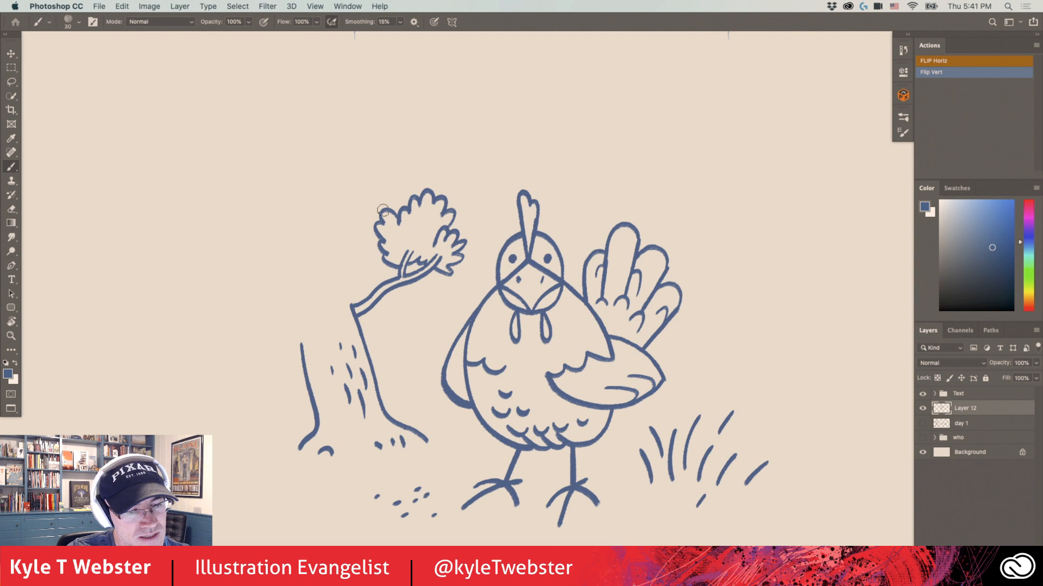
# Extend the trunk's right edge above the branch and add more bark marks and small ground marks at its base
pyautogui.press('super+minus')
pyautogui.moveTo(295, 319)
pyautogui.mouseDown()
pyautogui.moveTo(353, 274)
pyautogui.moveTo(399, 259)
pyautogui.moveTo(395, 234)
pyautogui.mouseUp()
pyautogui.press('super+plus')
pyautogui.moveTo(386, 281); pyautogui.dragTo(387, 287)
pyautogui.moveTo(377, 332); pyautogui.dragTo(381, 375)
pyautogui.moveTo(352, 416); pyautogui.dragTo(335, 422)
pyautogui.press('super+minus')
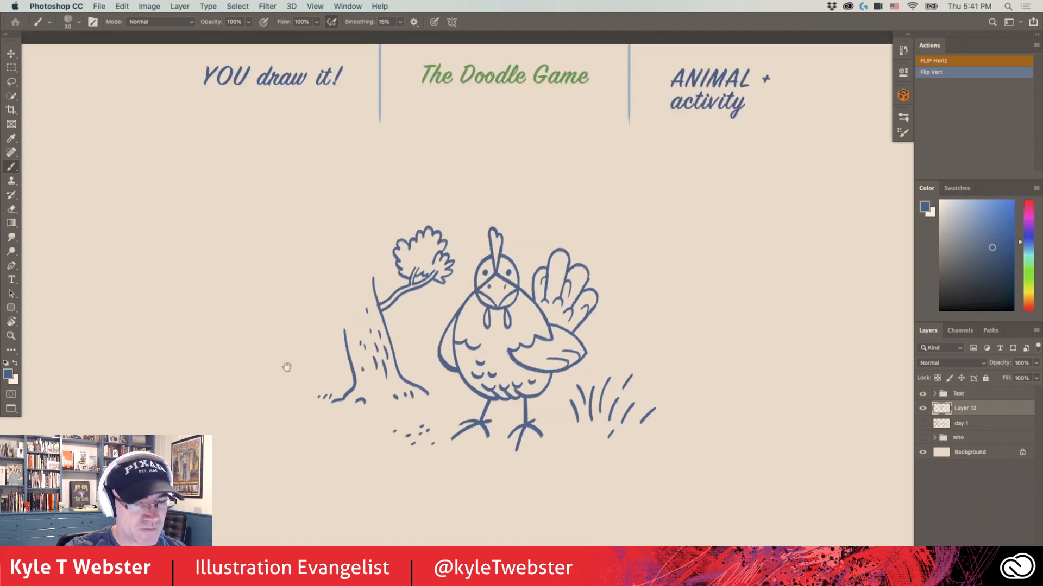
# Move the whole chicken scene to the right side of the canvas, beneath the "ANIMAL + activity" heading
pyautogui.press('super+minus')
pyautogui.moveTo(379, 380); pyautogui.dragTo(605, 403)
pyautogui.moveTo(277, 338); pyautogui.dragTo(312, 289)
# On a new layer, write a circled 1 at the upper left and a circled 2 near the middle of the canvas
pyautogui.press('super+shift+alt+n')
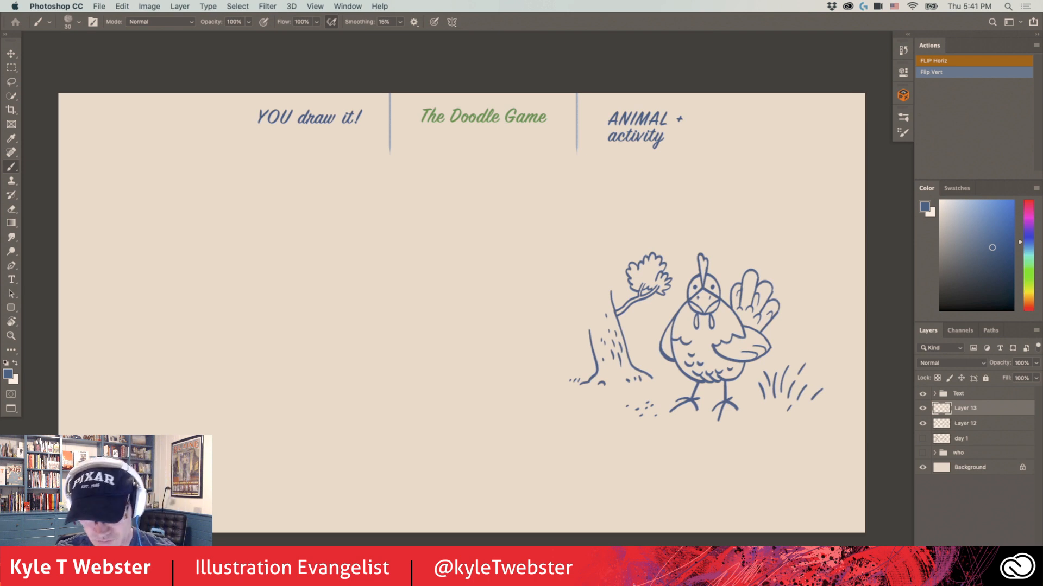
pyautogui.moveTo(118, 208); pyautogui.dragTo(113, 205)
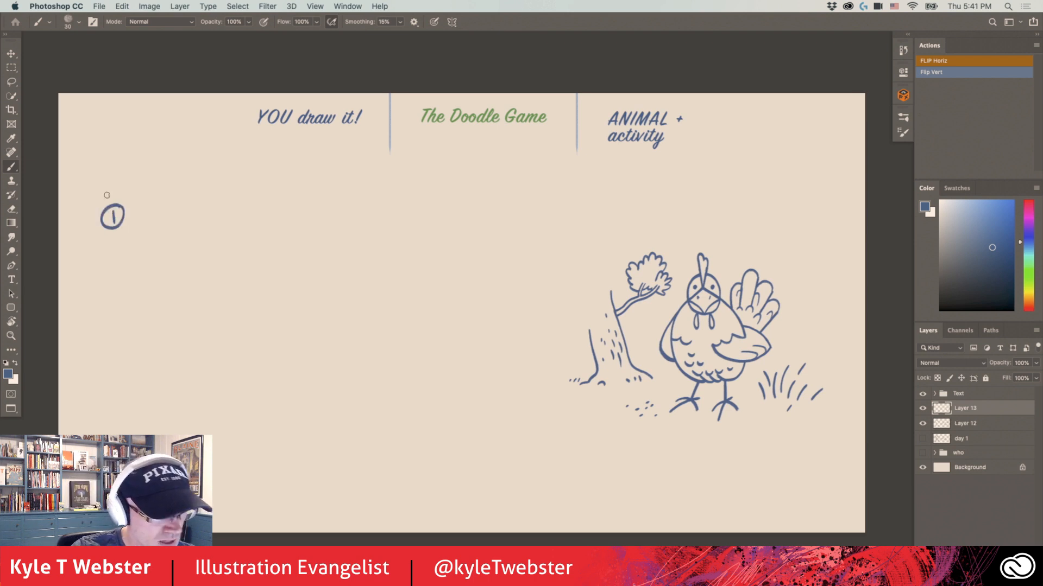
pyautogui.moveTo(370, 214); pyautogui.dragTo(375, 220)
pyautogui.press('super+z')
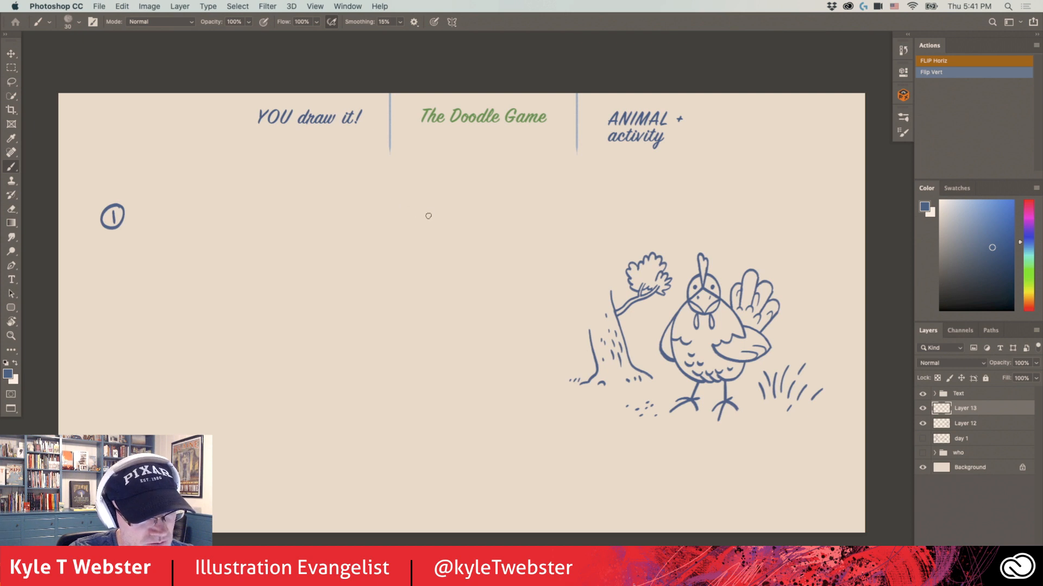
pyautogui.moveTo(439, 217)
pyautogui.mouseDown()
pyautogui.moveTo(416, 215)
pyautogui.moveTo(442, 210)
pyautogui.mouseUp()
# Draw an S-shaped line ending in a sharp angle below the circled 1, and shift it slightly down and right
pyautogui.hscroll(-5, 361, 344)
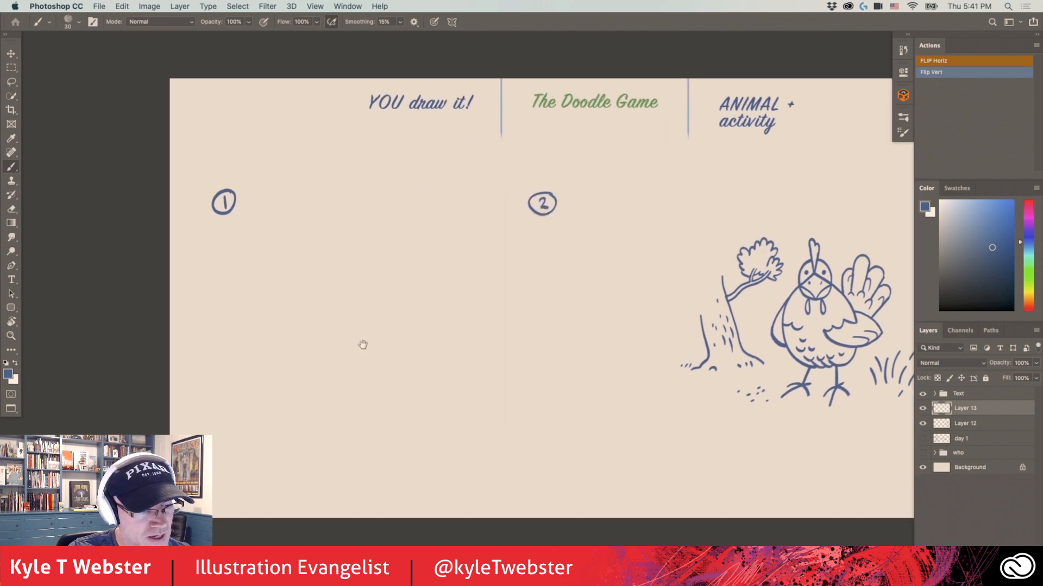
pyautogui.moveTo(322, 230)
pyautogui.mouseDown()
pyautogui.moveTo(348, 250)
pyautogui.moveTo(358, 299)
pyautogui.moveTo(281, 310)
pyautogui.moveTo(321, 343)
pyautogui.moveTo(286, 373)
pyautogui.mouseUp()
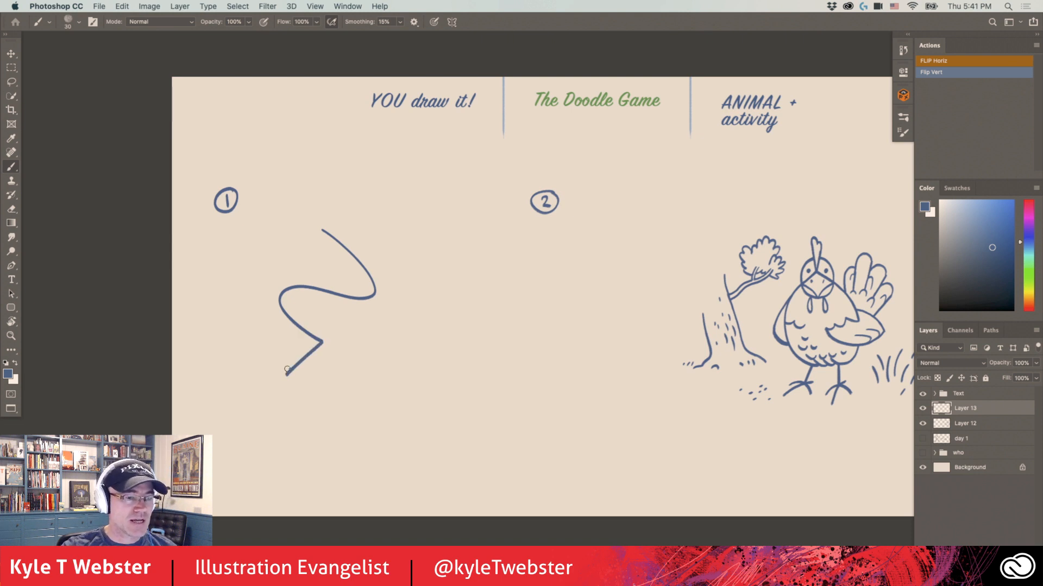
pyautogui.press('l')
pyautogui.moveTo(299, 214)
pyautogui.mouseDown()
pyautogui.moveTo(250, 347)
pyautogui.moveTo(407, 272)
pyautogui.moveTo(301, 220)
pyautogui.mouseUp()
pyautogui.press('v')
pyautogui.moveTo(303, 289)
pyautogui.mouseDown()
pyautogui.moveTo(353, 292)
pyautogui.moveTo(330, 298)
pyautogui.mouseUp()
pyautogui.press('super+d')
pyautogui.press('b')
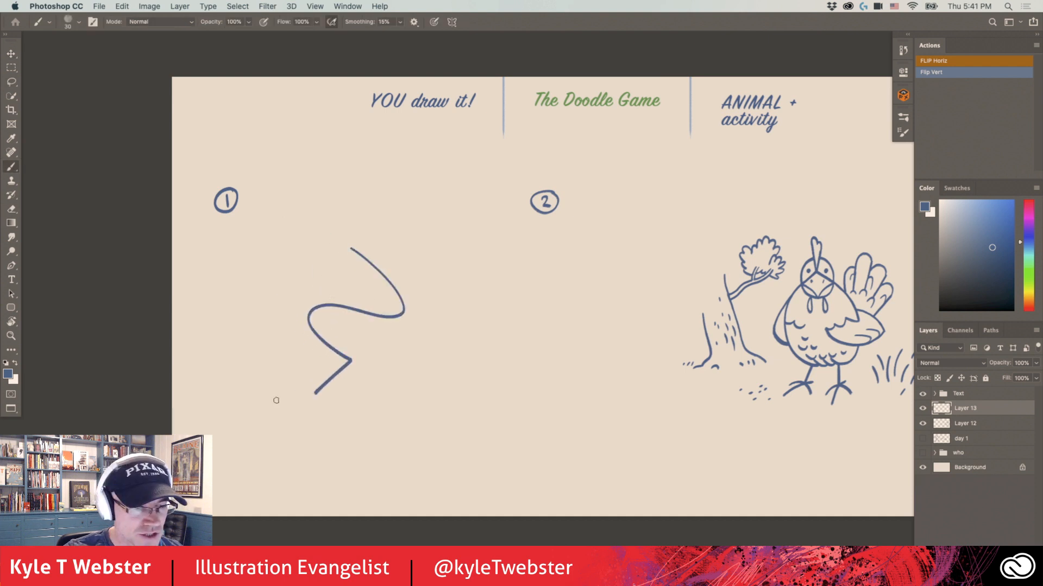
pyautogui.keyDown('super'); pyautogui.click(282, 397); pyautogui.keyUp('super')
pyautogui.moveTo(282, 397); pyautogui.dragTo(178, 423)
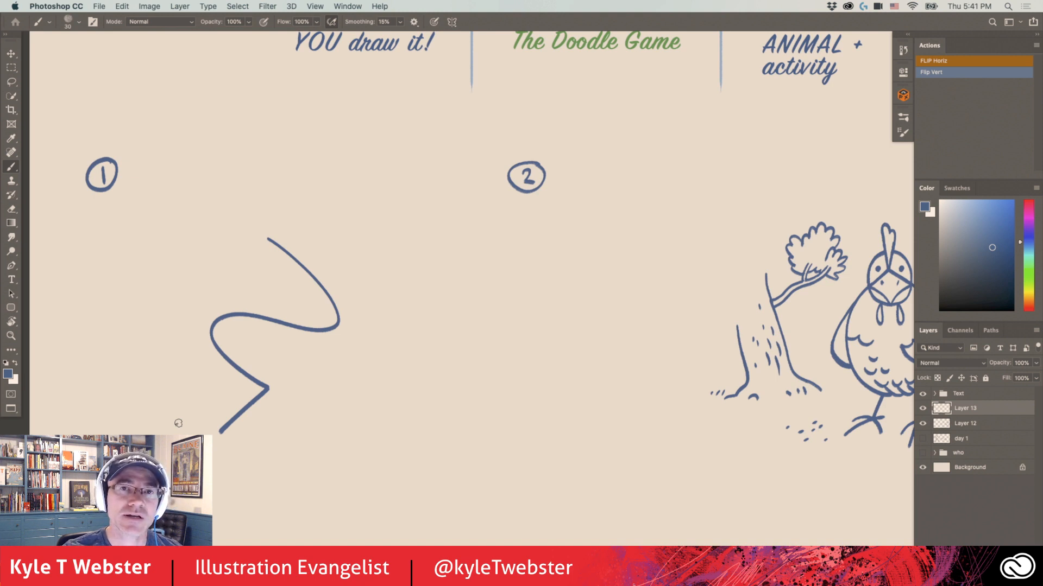
# Hide the chicken scene's layer and move the circled 2 further right and slightly up on the canvas
pyautogui.scroll(-5, 332, 386)
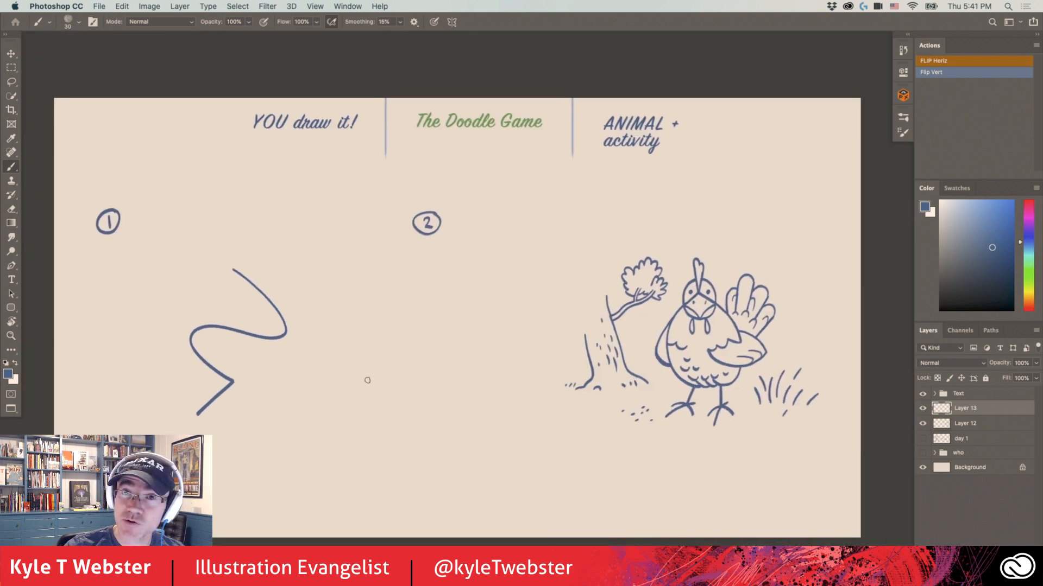
pyautogui.click(922, 424)
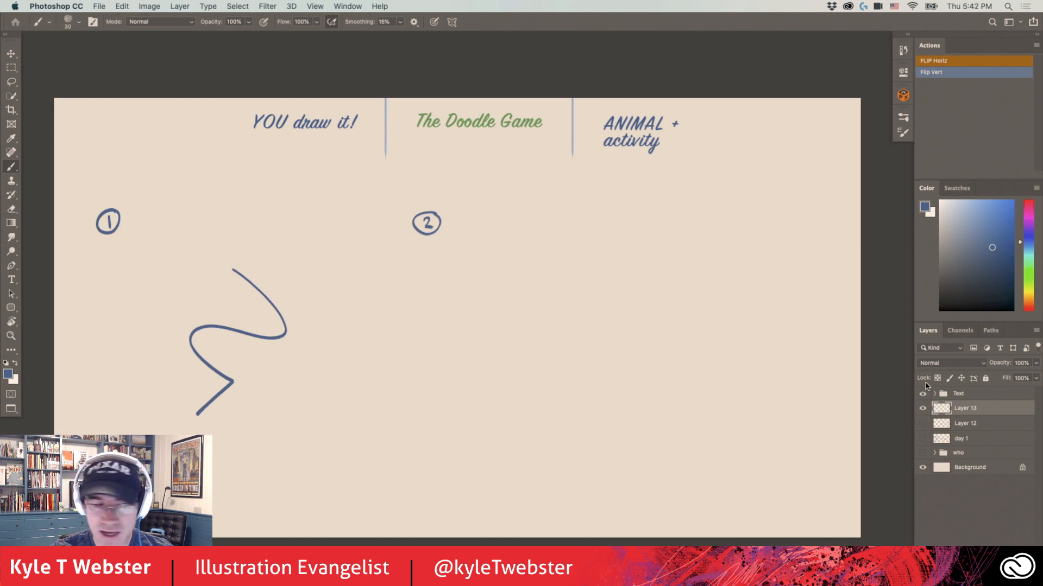
pyautogui.press('l')
pyautogui.moveTo(440, 193)
pyautogui.mouseDown()
pyautogui.moveTo(429, 228)
pyautogui.moveTo(527, 225)
pyautogui.moveTo(523, 212)
pyautogui.mouseUp()
pyautogui.press('v')
pyautogui.press('super+d')
pyautogui.press('b')
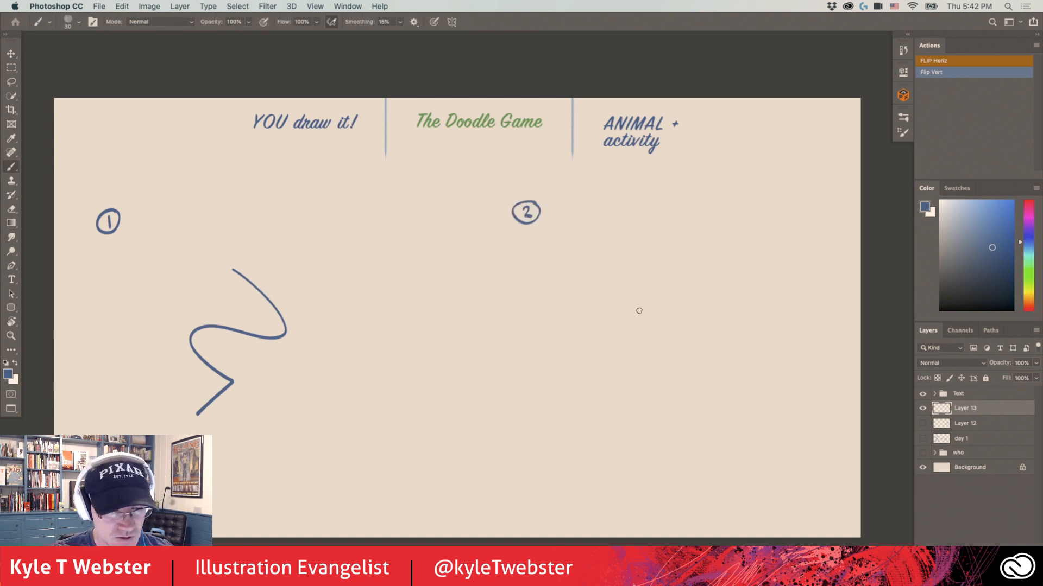
# Draw a curling starter line ending in a sharp peak below the circled 2, and shift the first S-shaped line slightly right
pyautogui.moveTo(717, 348)
pyautogui.mouseDown()
pyautogui.moveTo(683, 288)
pyautogui.moveTo(655, 373)
pyautogui.moveTo(636, 374)
pyautogui.moveTo(585, 332)
pyautogui.moveTo(633, 268)
pyautogui.mouseUp()
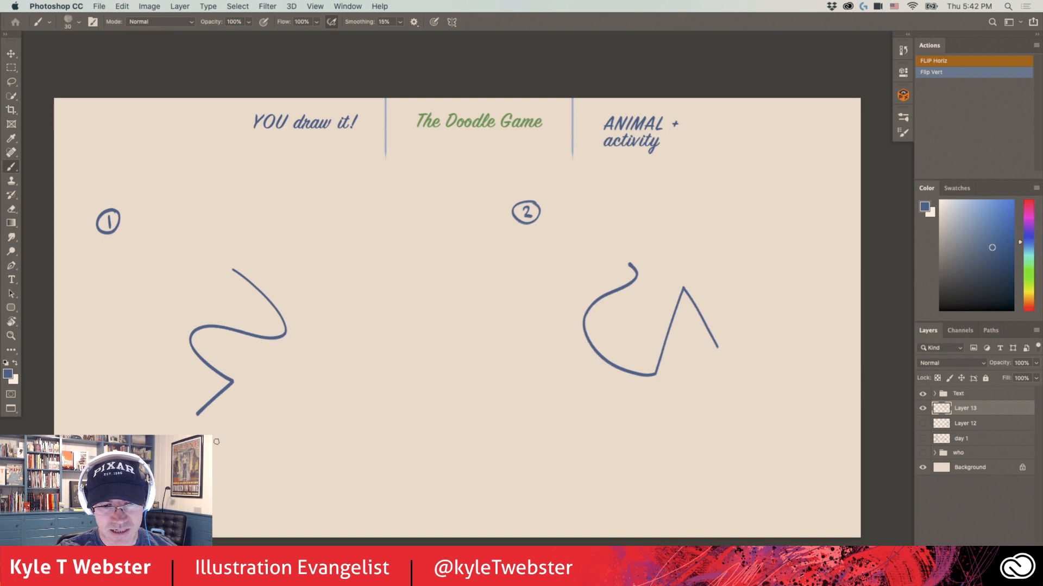
pyautogui.hscroll(-5, 396, 410)
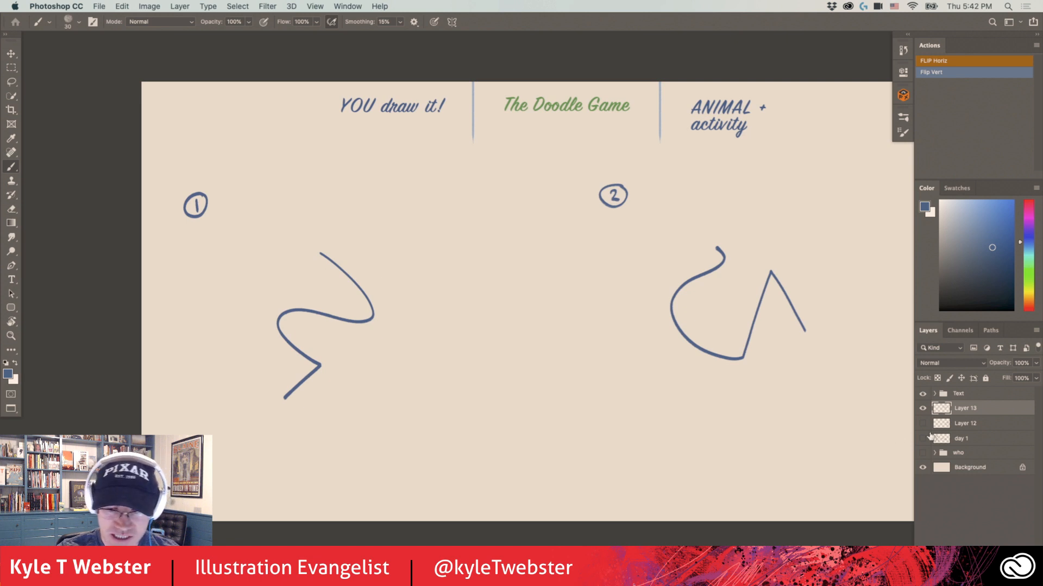
pyautogui.press('l')
pyautogui.moveTo(382, 386); pyautogui.dragTo(321, 239)
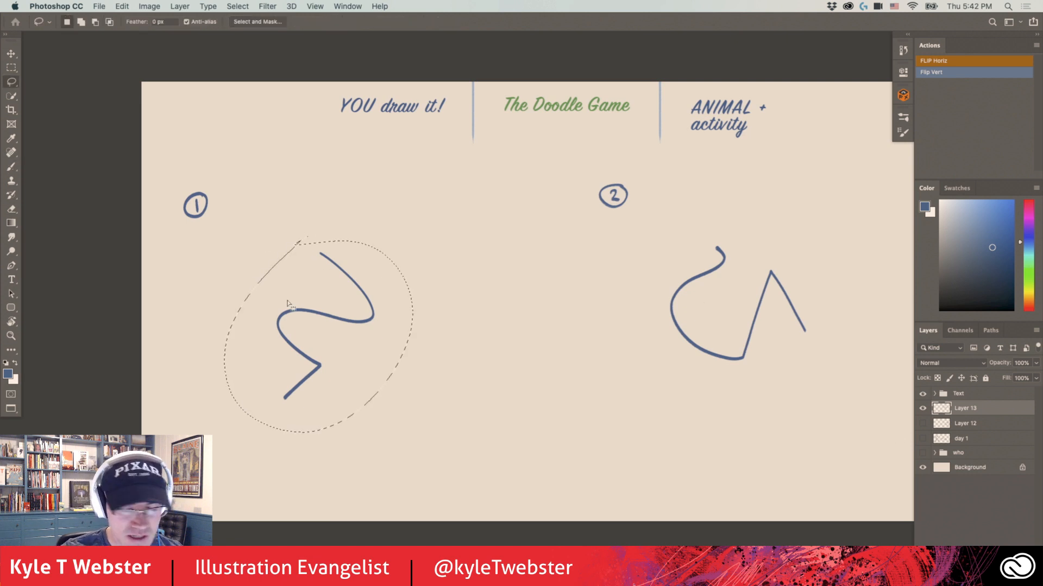
pyautogui.press('v')
pyautogui.moveTo(286, 315)
pyautogui.mouseDown()
pyautogui.moveTo(328, 315)
pyautogui.moveTo(320, 314)
pyautogui.mouseUp()
pyautogui.press('super+d')
pyautogui.press('super+r')
pyautogui.press('r')
pyautogui.moveTo(198, 269); pyautogui.dragTo(318, 284)
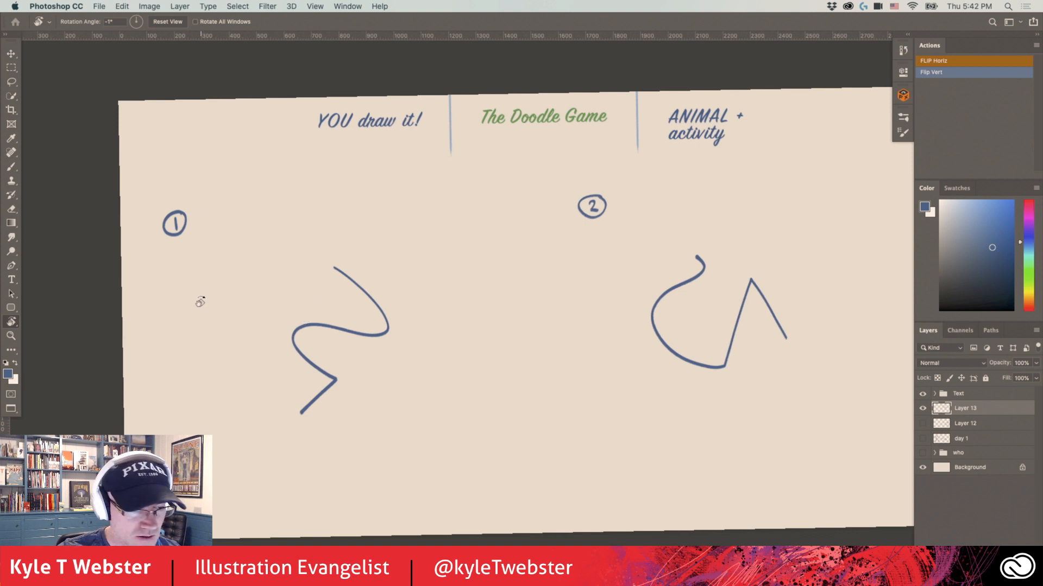
pyautogui.moveTo(198, 298); pyautogui.dragTo(194, 293)
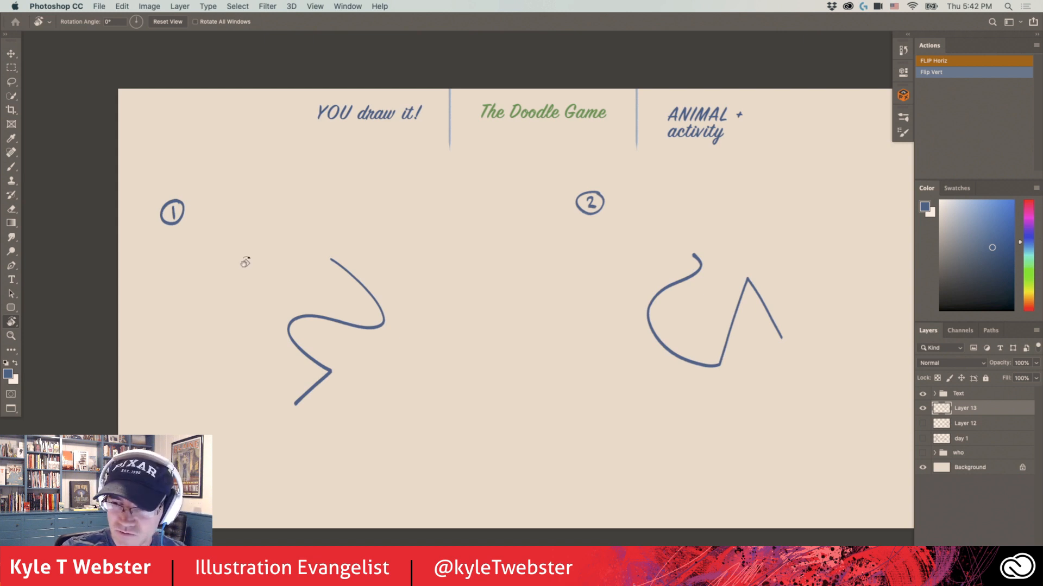
# Rotate the canvas view about 29° clockwise and move the S-shaped line upward in the tilted view
pyautogui.press('b')
pyautogui.press('r')
pyautogui.moveTo(175, 408)
pyautogui.mouseDown()
pyautogui.moveTo(170, 375)
pyautogui.moveTo(226, 251)
pyautogui.mouseUp()
pyautogui.press('l')
pyautogui.moveTo(308, 162)
pyautogui.mouseDown()
pyautogui.moveTo(217, 274)
pyautogui.moveTo(307, 162)
pyautogui.mouseUp()
pyautogui.press('v')
pyautogui.moveTo(309, 203); pyautogui.dragTo(316, 155)
pyautogui.hotkey('ctrl', 'd')
pyautogui.press('b')
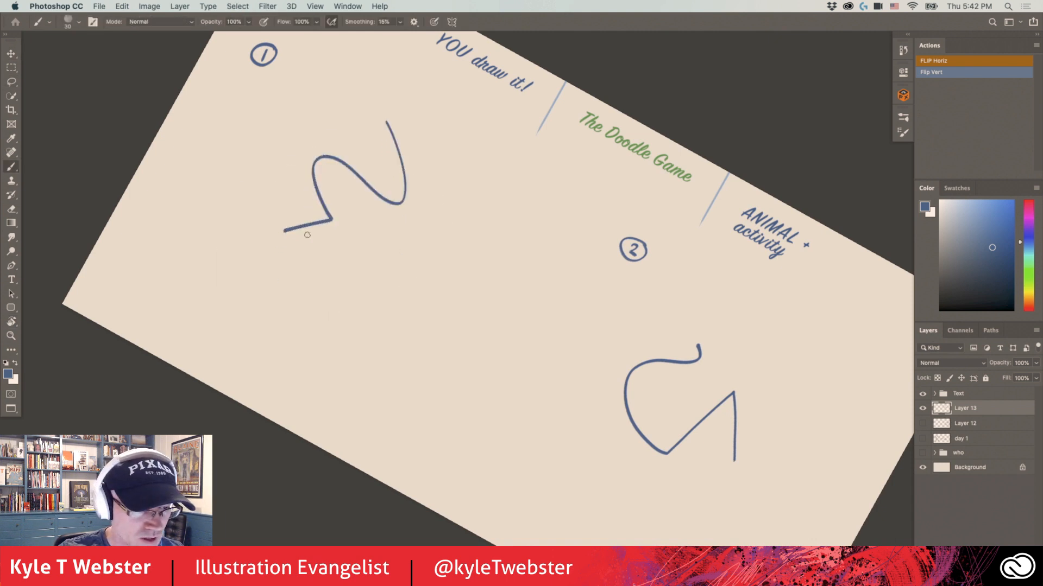
# Build the S-shaped line into a figure with two sleeves, ruffled collar, raised cuff, flared scallop-hemmed coat and a first leg with shoe
pyautogui.moveTo(307, 234); pyautogui.dragTo(296, 347)
pyautogui.moveTo(378, 182)
pyautogui.mouseDown()
pyautogui.moveTo(372, 172)
pyautogui.moveTo(406, 168)
pyautogui.moveTo(377, 186)
pyautogui.moveTo(417, 217)
pyautogui.moveTo(419, 287)
pyautogui.moveTo(333, 276)
pyautogui.moveTo(334, 292)
pyautogui.moveTo(381, 263)
pyautogui.mouseUp()
pyautogui.moveTo(268, 292)
pyautogui.mouseDown()
pyautogui.moveTo(253, 305)
pyautogui.moveTo(261, 321)
pyautogui.moveTo(316, 319)
pyautogui.moveTo(330, 381)
pyautogui.moveTo(342, 387)
pyautogui.moveTo(442, 334)
pyautogui.mouseUp()
pyautogui.moveTo(392, 266)
pyautogui.mouseDown()
pyautogui.moveTo(432, 318)
pyautogui.moveTo(407, 343)
pyautogui.moveTo(325, 375)
pyautogui.mouseUp()
pyautogui.moveTo(355, 292)
pyautogui.mouseDown()
pyautogui.moveTo(380, 365)
pyautogui.moveTo(447, 402)
pyautogui.mouseUp()
pyautogui.moveTo(415, 361)
pyautogui.mouseDown()
pyautogui.moveTo(450, 425)
pyautogui.moveTo(485, 403)
pyautogui.moveTo(454, 396)
pyautogui.mouseUp()
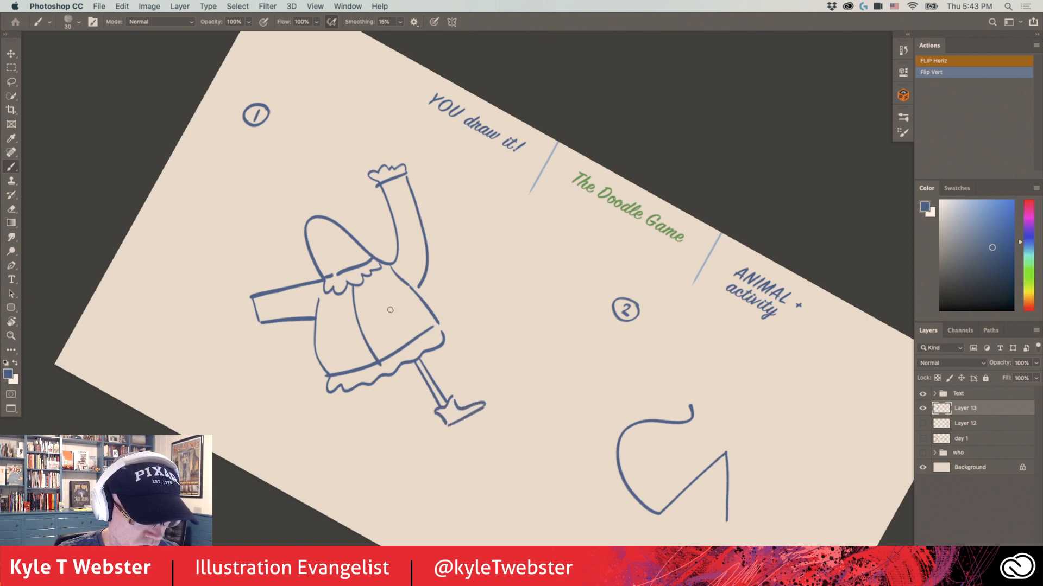
# Draw the second leg and shoe, stripe both stockings, and add short fastening marks down the coat's front seam
pyautogui.moveTo(382, 380)
pyautogui.mouseDown()
pyautogui.moveTo(381, 422)
pyautogui.moveTo(392, 427)
pyautogui.moveTo(362, 464)
pyautogui.moveTo(400, 447)
pyautogui.moveTo(375, 392)
pyautogui.mouseUp()
pyautogui.moveTo(417, 361)
pyautogui.mouseDown()
pyautogui.moveTo(438, 401)
pyautogui.moveTo(413, 364)
pyautogui.moveTo(447, 400)
pyautogui.mouseUp()
pyautogui.moveTo(382, 379)
pyautogui.mouseDown()
pyautogui.moveTo(391, 428)
pyautogui.moveTo(378, 426)
pyautogui.mouseUp()
pyautogui.moveTo(330, 351); pyautogui.dragTo(358, 376)
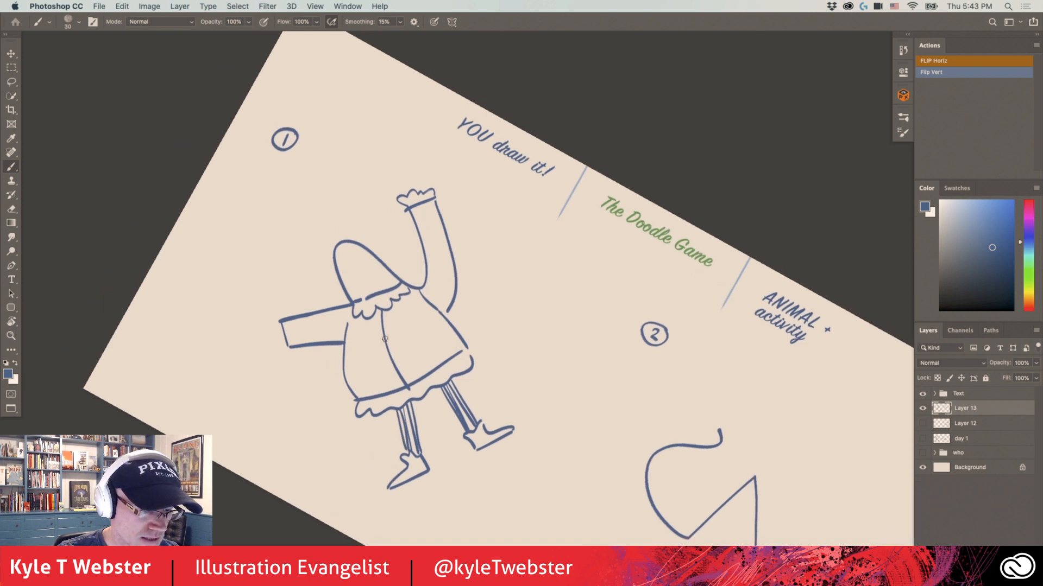
pyautogui.moveTo(390, 325); pyautogui.dragTo(380, 332)
pyautogui.moveTo(392, 344); pyautogui.dragTo(383, 351)
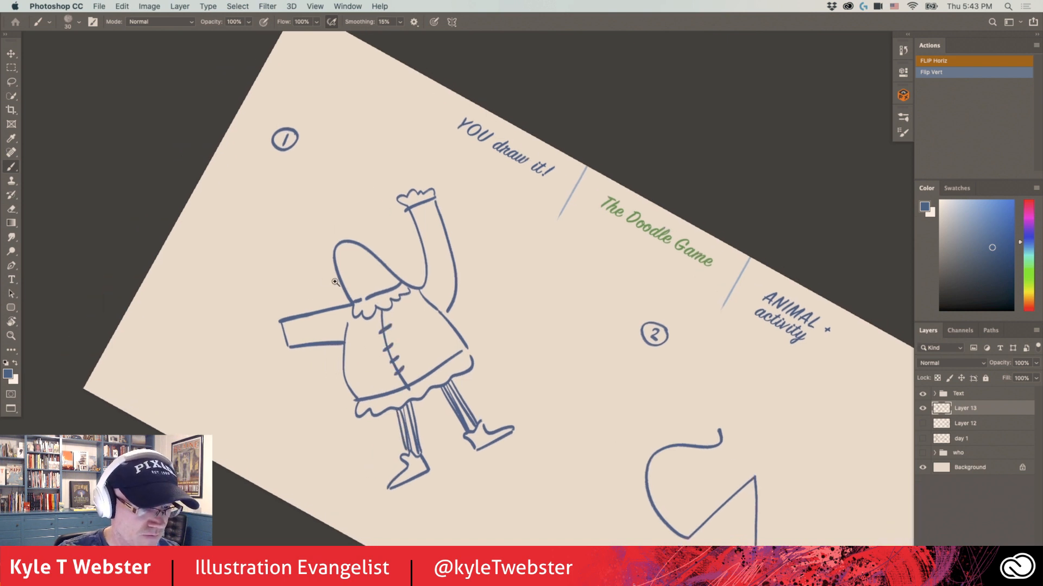
# Fill the head with a wide-open mouth showing teeth and tongue, and add small facial features, ears and a tuft of hair
pyautogui.scroll(2, 334, 282)
pyautogui.moveTo(387, 269)
pyautogui.mouseDown()
pyautogui.moveTo(359, 252)
pyautogui.moveTo(345, 278)
pyautogui.moveTo(384, 294)
pyautogui.moveTo(380, 262)
pyautogui.moveTo(349, 266)
pyautogui.moveTo(369, 250)
pyautogui.mouseUp()
pyautogui.moveTo(377, 282)
pyautogui.mouseDown()
pyautogui.moveTo(376, 298)
pyautogui.moveTo(365, 285)
pyautogui.moveTo(374, 273)
pyautogui.moveTo(367, 284)
pyautogui.mouseUp()
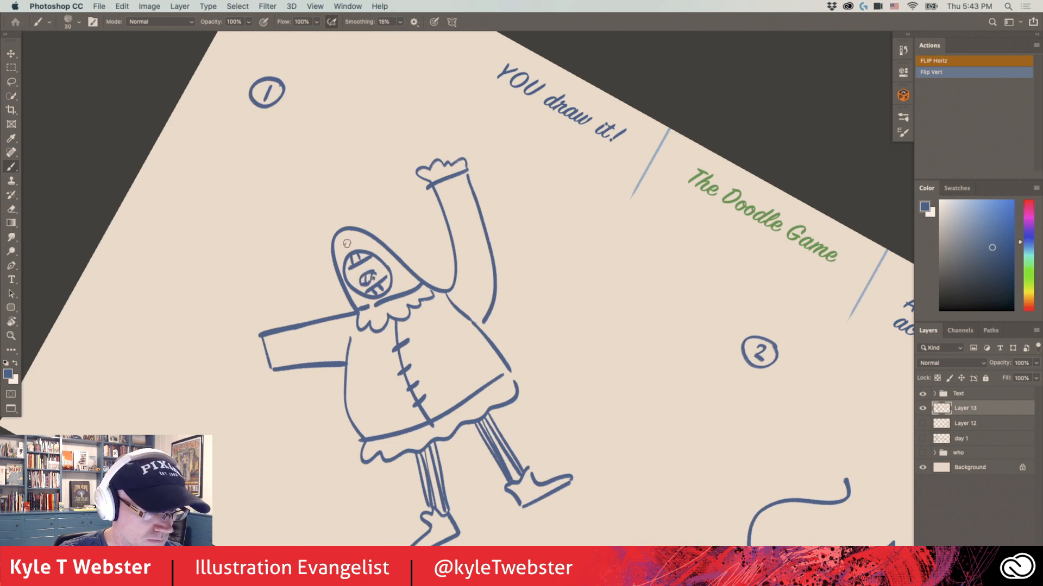
pyautogui.moveTo(353, 239); pyautogui.dragTo(353, 234)
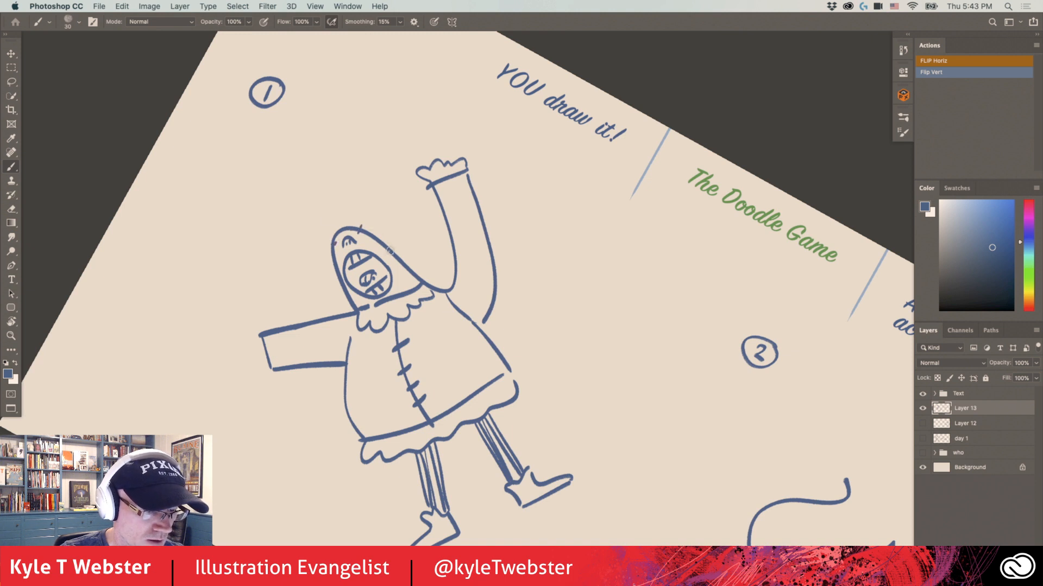
pyautogui.moveTo(394, 243); pyautogui.dragTo(396, 257)
pyautogui.moveTo(335, 273); pyautogui.dragTo(337, 286)
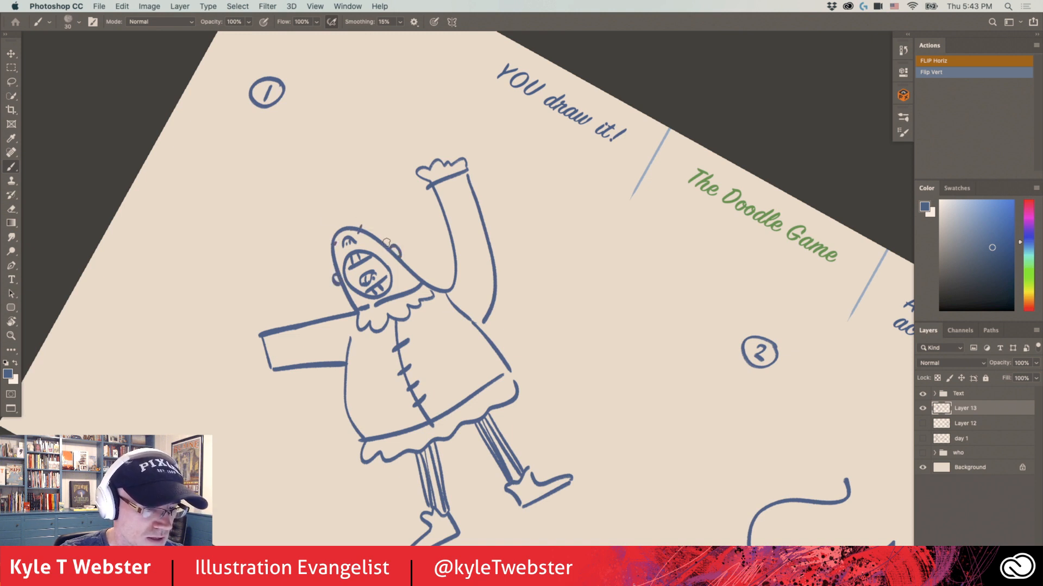
pyautogui.moveTo(410, 249)
pyautogui.mouseDown()
pyautogui.moveTo(365, 204)
pyautogui.moveTo(343, 208)
pyautogui.moveTo(347, 200)
pyautogui.moveTo(320, 217)
pyautogui.moveTo(328, 251)
pyautogui.mouseUp()
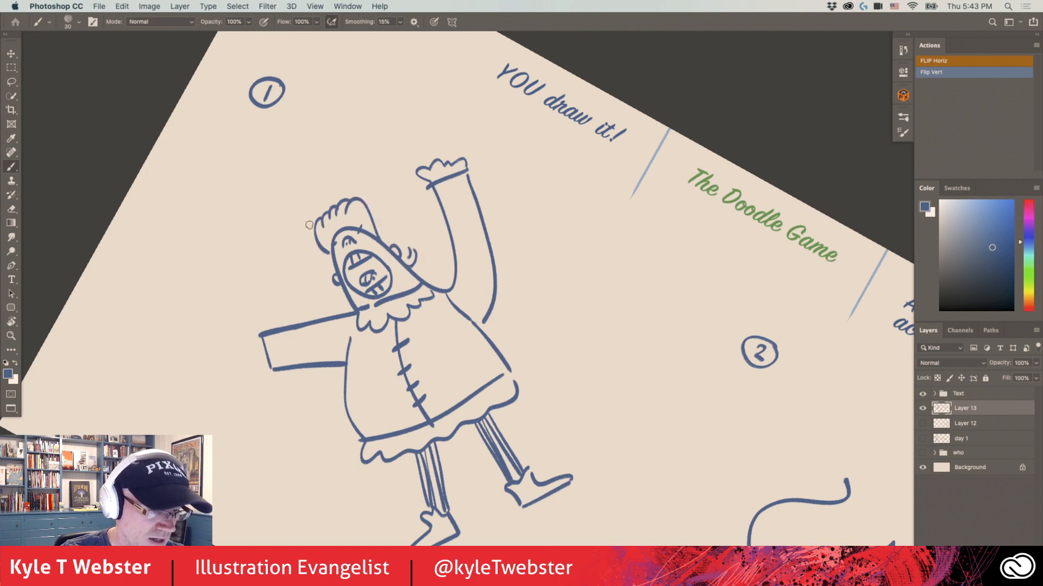
# Draw the raised and outstretched hands, the second ruffled cuff, and fold lines along both sleeves
pyautogui.moveTo(414, 158)
pyautogui.mouseDown()
pyautogui.moveTo(416, 127)
pyautogui.moveTo(434, 146)
pyautogui.moveTo(434, 128)
pyautogui.moveTo(449, 148)
pyautogui.mouseUp()
pyautogui.moveTo(451, 187)
pyautogui.mouseDown()
pyautogui.moveTo(471, 256)
pyautogui.moveTo(463, 218)
pyautogui.moveTo(471, 304)
pyautogui.mouseUp()
pyautogui.moveTo(467, 207); pyautogui.dragTo(470, 304)
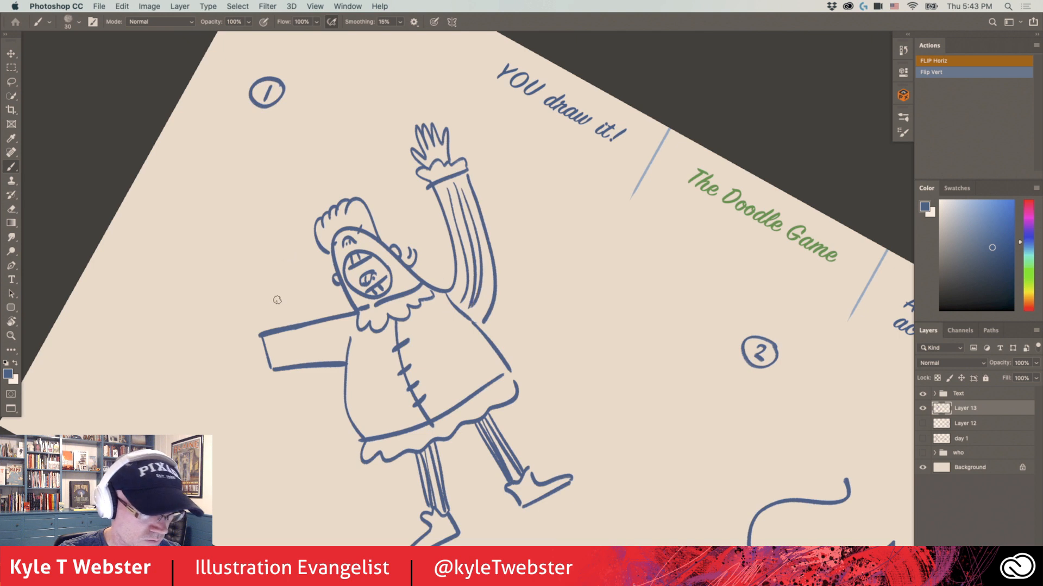
pyautogui.moveTo(259, 336)
pyautogui.mouseDown()
pyautogui.moveTo(252, 369)
pyautogui.moveTo(273, 368)
pyautogui.moveTo(214, 340)
pyautogui.moveTo(229, 357)
pyautogui.moveTo(209, 364)
pyautogui.moveTo(222, 370)
pyautogui.moveTo(205, 380)
pyautogui.moveTo(253, 369)
pyautogui.mouseUp()
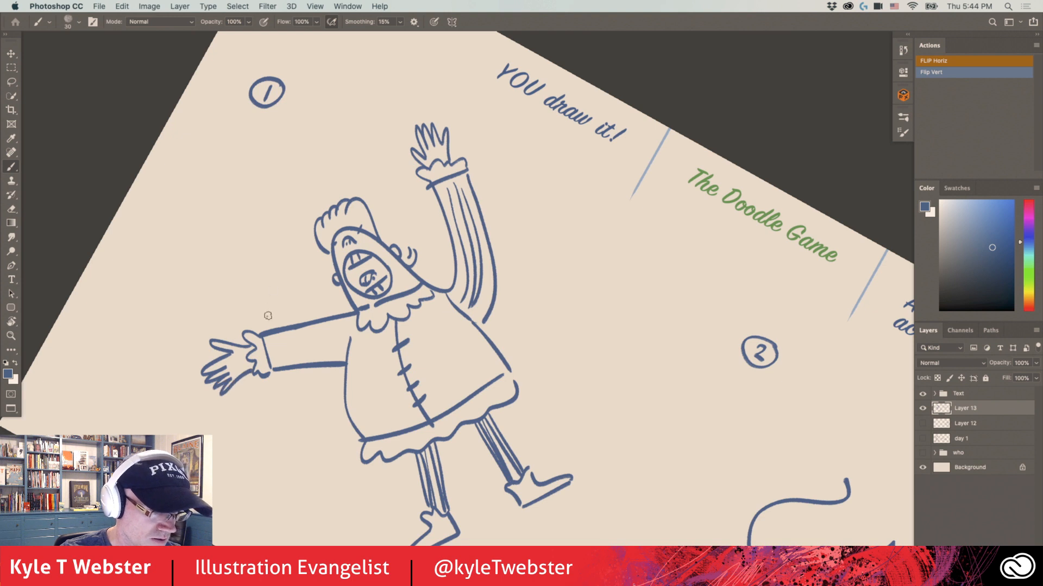
pyautogui.moveTo(350, 319)
pyautogui.mouseDown()
pyautogui.moveTo(268, 341)
pyautogui.moveTo(339, 329)
pyautogui.moveTo(277, 342)
pyautogui.moveTo(335, 336)
pyautogui.moveTo(283, 358)
pyautogui.mouseUp()
# Add shout lines beside and above the figure's head, and return the canvas view to its unrotated angle
pyautogui.moveTo(305, 258); pyautogui.dragTo(259, 232)
pyautogui.moveTo(288, 270)
pyautogui.mouseDown()
pyautogui.moveTo(267, 270)
pyautogui.moveTo(261, 291)
pyautogui.mouseUp()
pyautogui.moveTo(342, 164); pyautogui.dragTo(342, 171)
pyautogui.scroll(-3, 332, 391)
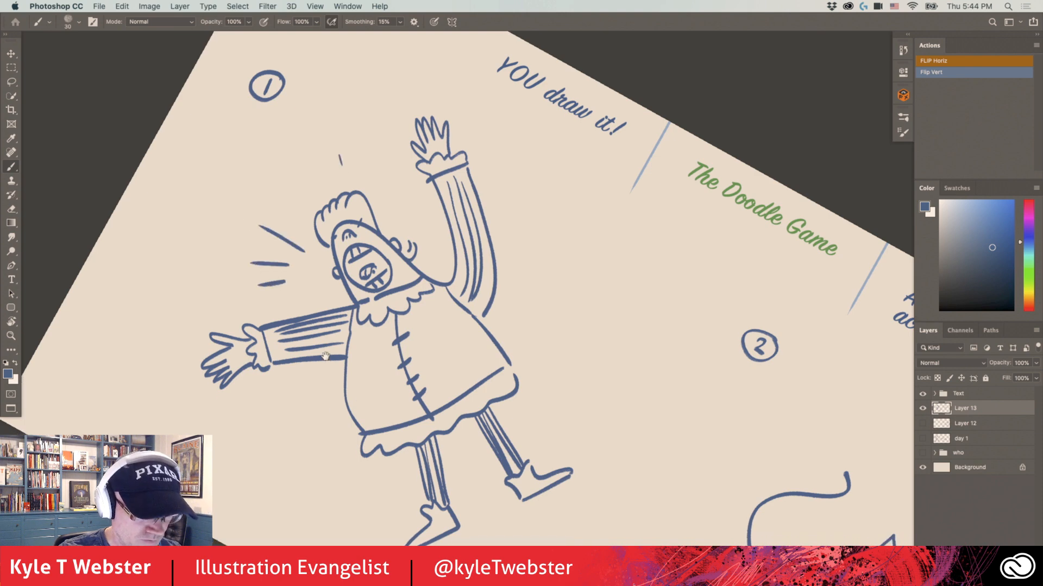
pyautogui.keyDown('alt'); pyautogui.click(303, 371); pyautogui.keyUp('alt')
pyautogui.press('r')
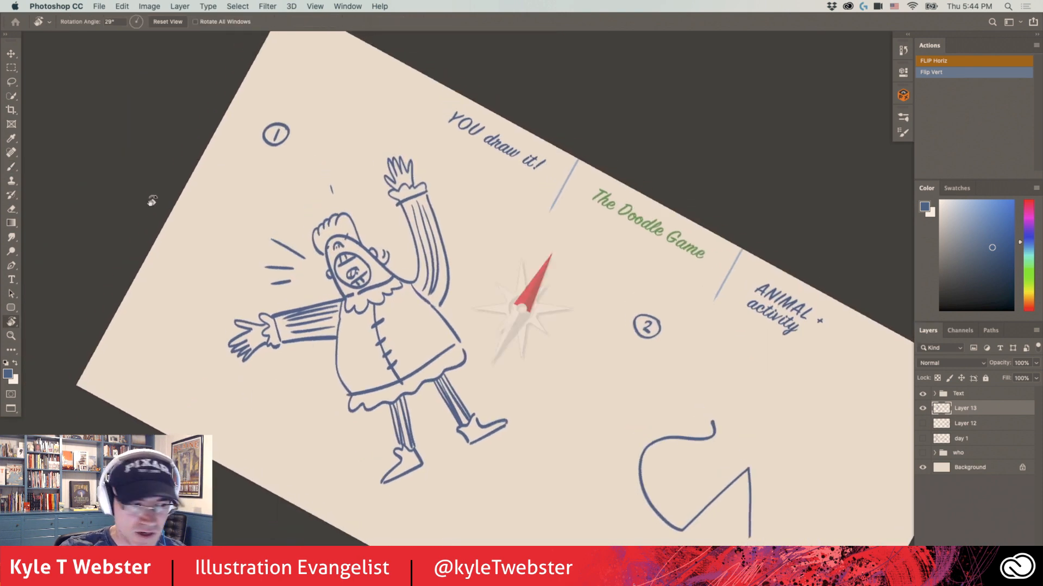
pyautogui.moveTo(154, 186); pyautogui.dragTo(135, 370)
pyautogui.press('b')
pyautogui.scroll(-3, 228, 365)
pyautogui.hscroll(3, 228, 365)
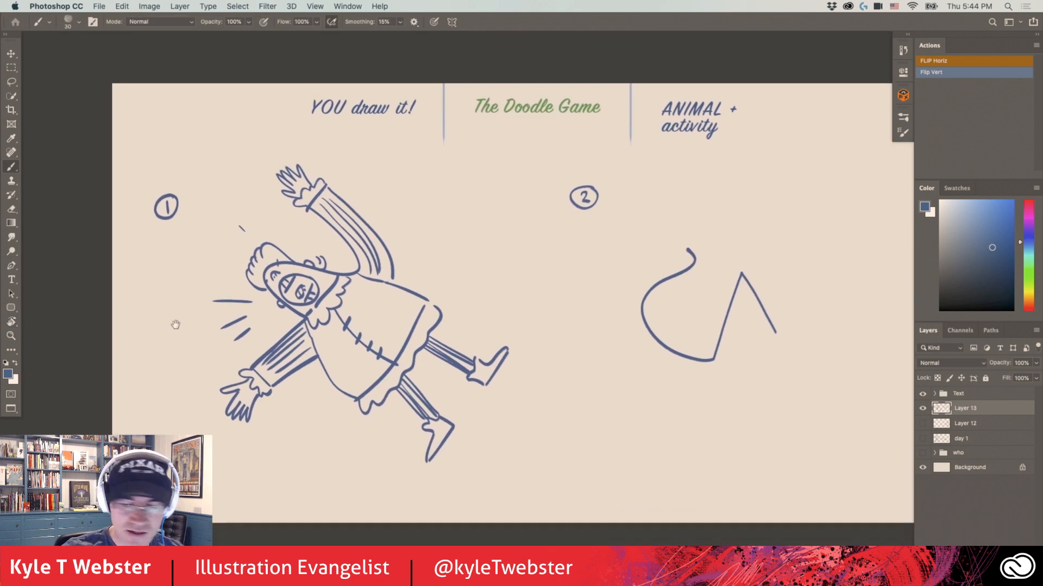
# Select the whole shouting figure and rotate it so that it stands upright beside the circled 1
pyautogui.press('l')
pyautogui.moveTo(239, 158)
pyautogui.mouseDown()
pyautogui.moveTo(202, 228)
pyautogui.moveTo(478, 451)
pyautogui.moveTo(374, 182)
pyautogui.moveTo(255, 168)
pyautogui.mouseUp()
pyautogui.hotkey('ctrl', 't')
pyautogui.moveTo(179, 260)
pyautogui.mouseDown()
pyautogui.moveTo(170, 191)
pyautogui.moveTo(279, 128)
pyautogui.moveTo(283, 140)
pyautogui.mouseUp()
pyautogui.moveTo(280, 342); pyautogui.dragTo(242, 334)
pyautogui.press('Return')
pyautogui.hotkey('ctrl', 'd')
pyautogui.press('b')
# Shift the second starter line slightly right and move the circled 2 to the left
pyautogui.moveTo(512, 365); pyautogui.dragTo(454, 368)
pyautogui.press('l')
pyautogui.moveTo(610, 239)
pyautogui.mouseDown()
pyautogui.moveTo(563, 363)
pyautogui.moveTo(734, 366)
pyautogui.moveTo(613, 238)
pyautogui.mouseUp()
pyautogui.moveTo(594, 340)
pyautogui.mouseDown()
pyautogui.moveTo(604, 345)
pyautogui.moveTo(508, 347)
pyautogui.mouseUp()
pyautogui.keyDown('super'); pyautogui.click(612, 351); pyautogui.keyUp('super')
pyautogui.press('super+d')
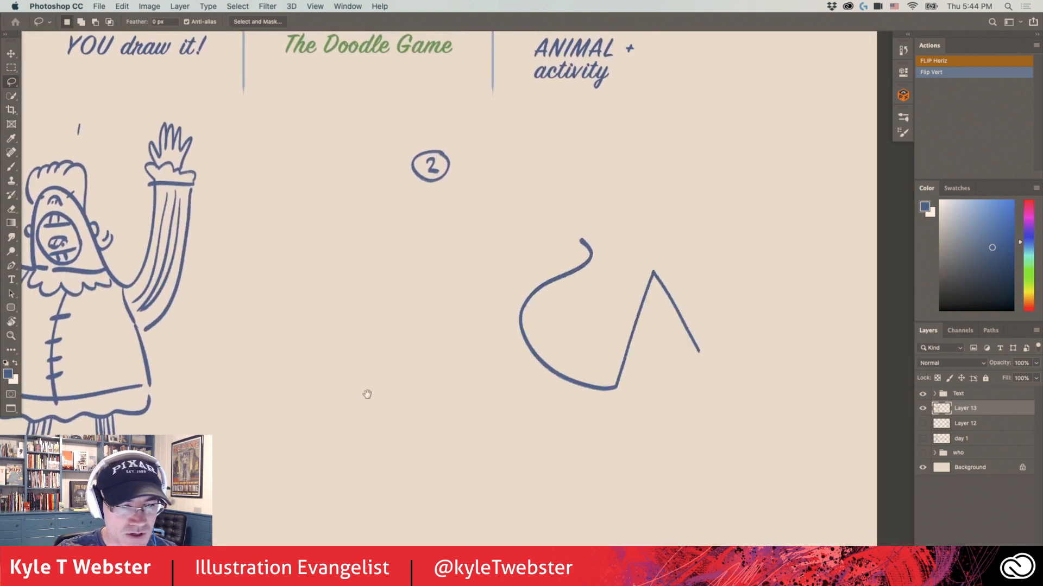
pyautogui.moveTo(432, 145); pyautogui.dragTo(366, 168)
pyautogui.press('v')
pyautogui.press('super+d')
pyautogui.press('b')
pyautogui.press('super+0')
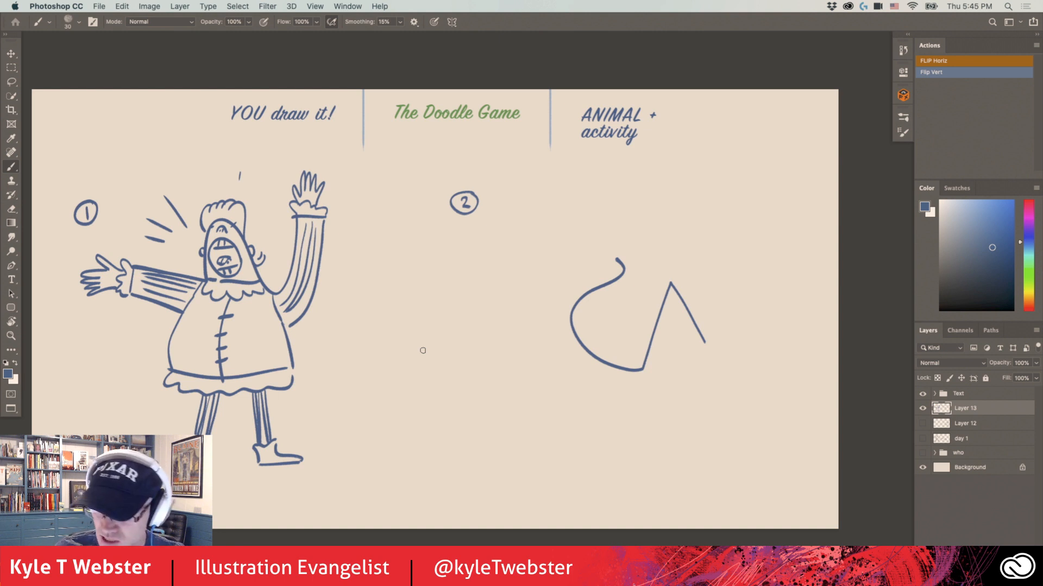
# Rotate the second starter line so its long straight segment lies horizontal with the curve rising above it
pyautogui.press('l')
pyautogui.moveTo(610, 229)
pyautogui.mouseDown()
pyautogui.moveTo(580, 243)
pyautogui.moveTo(673, 240)
pyautogui.moveTo(607, 234)
pyautogui.mouseUp()
pyautogui.hotkey('ctrl', 't')
pyautogui.moveTo(509, 330)
pyautogui.mouseDown()
pyautogui.moveTo(542, 230)
pyautogui.moveTo(584, 212)
pyautogui.mouseUp()
pyautogui.moveTo(591, 348)
pyautogui.mouseDown()
pyautogui.moveTo(553, 353)
pyautogui.moveTo(531, 318)
pyautogui.mouseUp()
pyautogui.moveTo(462, 342); pyautogui.dragTo(460, 320)
pyautogui.press('Return')
pyautogui.press('b')
# Turn the horizontal segment into a boat by completing the deck and hull, then add a wavy waterline and two plank lines
pyautogui.keyDown('super'); pyautogui.click(503, 373); pyautogui.keyUp('super')
pyautogui.moveTo(591, 349)
pyautogui.mouseDown()
pyautogui.moveTo(436, 358)
pyautogui.moveTo(487, 411)
pyautogui.mouseUp()
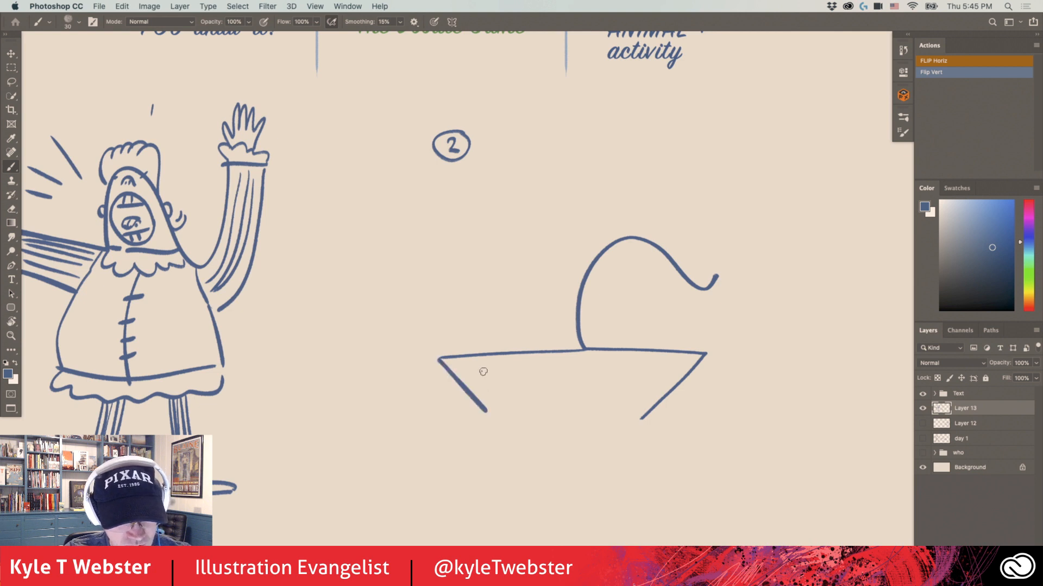
pyautogui.moveTo(709, 423); pyautogui.dragTo(393, 413)
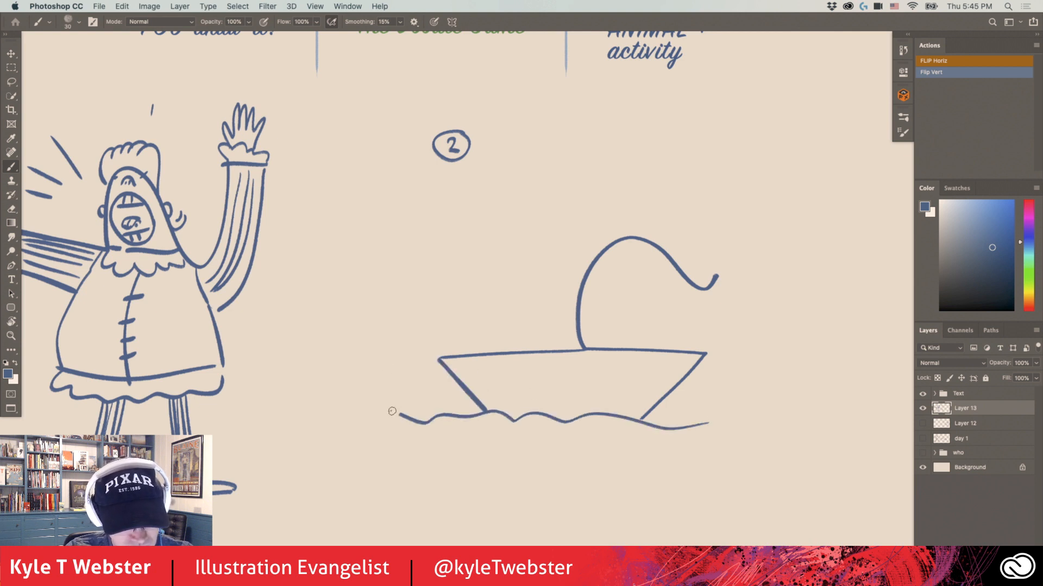
pyautogui.moveTo(680, 376); pyautogui.dragTo(480, 379)
pyautogui.moveTo(649, 402); pyautogui.dragTo(500, 405)
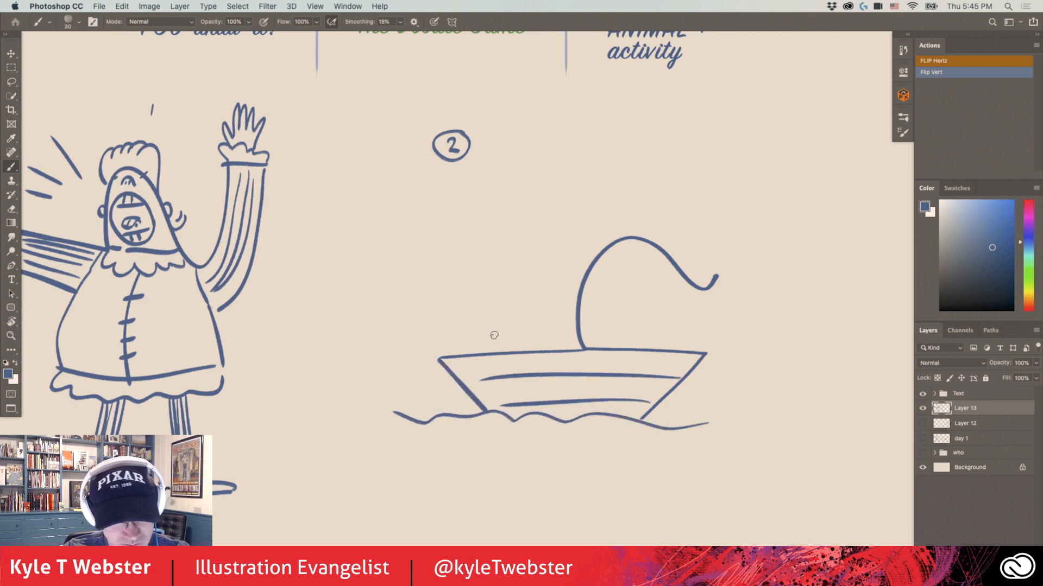
# Draw a small dark-haired person in the boat pointing toward the large curve
pyautogui.moveTo(503, 328); pyautogui.dragTo(509, 311)
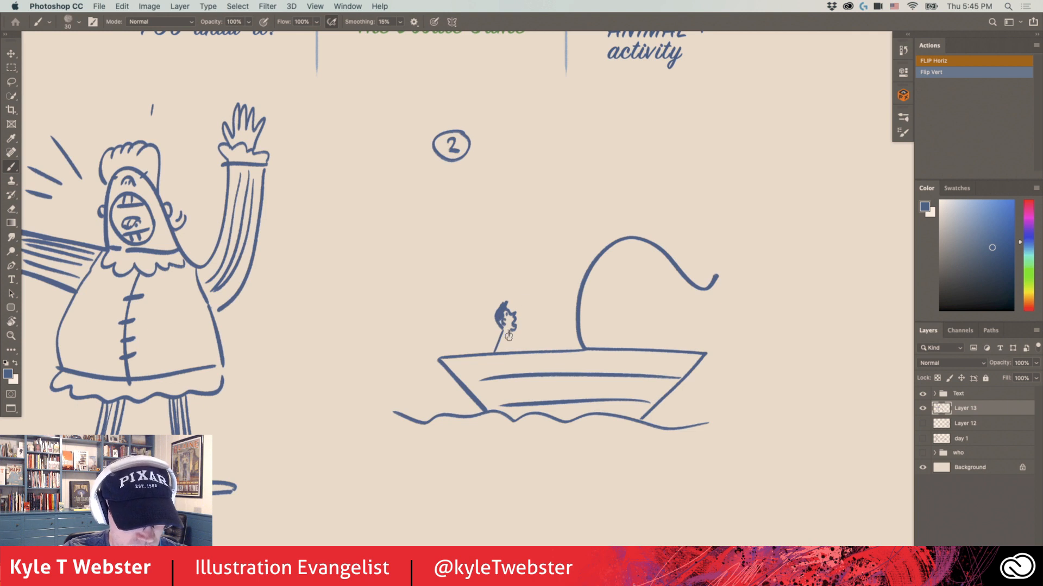
pyautogui.moveTo(503, 336)
pyautogui.mouseDown()
pyautogui.moveTo(509, 351)
pyautogui.moveTo(528, 329)
pyautogui.mouseUp()
pyautogui.moveTo(529, 332); pyautogui.dragTo(538, 328)
# Draw a large whale's back arching over the curve behind the boat, and add an eye above its mouth line
pyautogui.moveTo(454, 334); pyautogui.dragTo(316, 342)
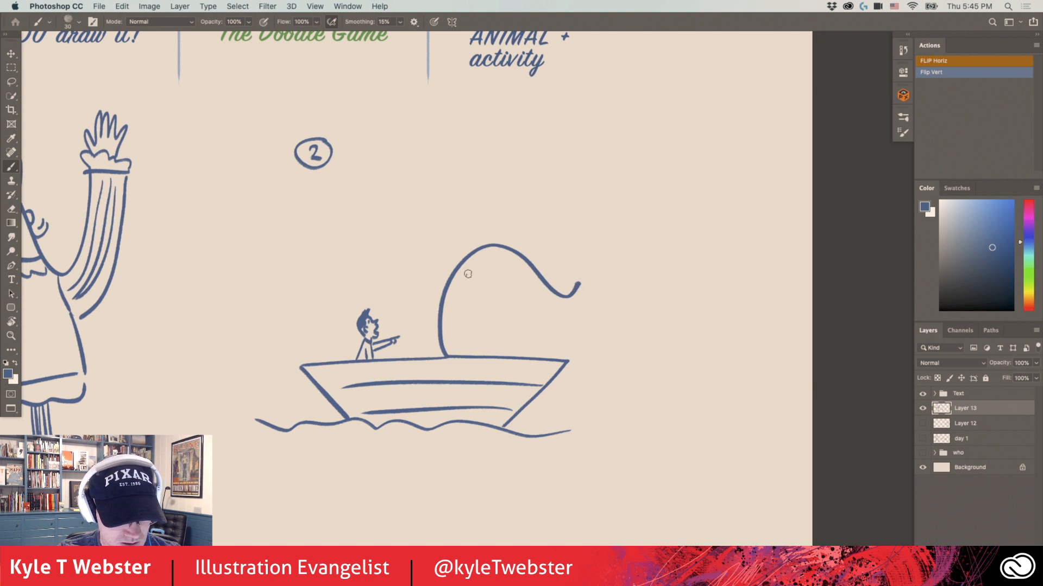
pyautogui.press('super+minus')
pyautogui.moveTo(470, 338)
pyautogui.mouseDown()
pyautogui.moveTo(487, 264)
pyautogui.moveTo(528, 236)
pyautogui.moveTo(573, 251)
pyautogui.moveTo(611, 304)
pyautogui.moveTo(632, 383)
pyautogui.mouseUp()
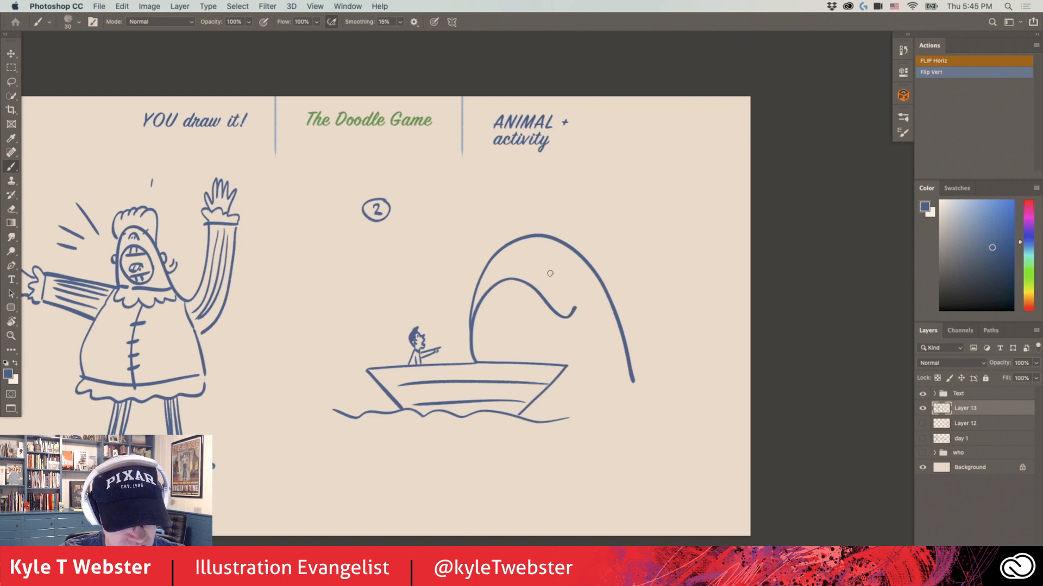
pyautogui.moveTo(579, 293); pyautogui.dragTo(580, 292)
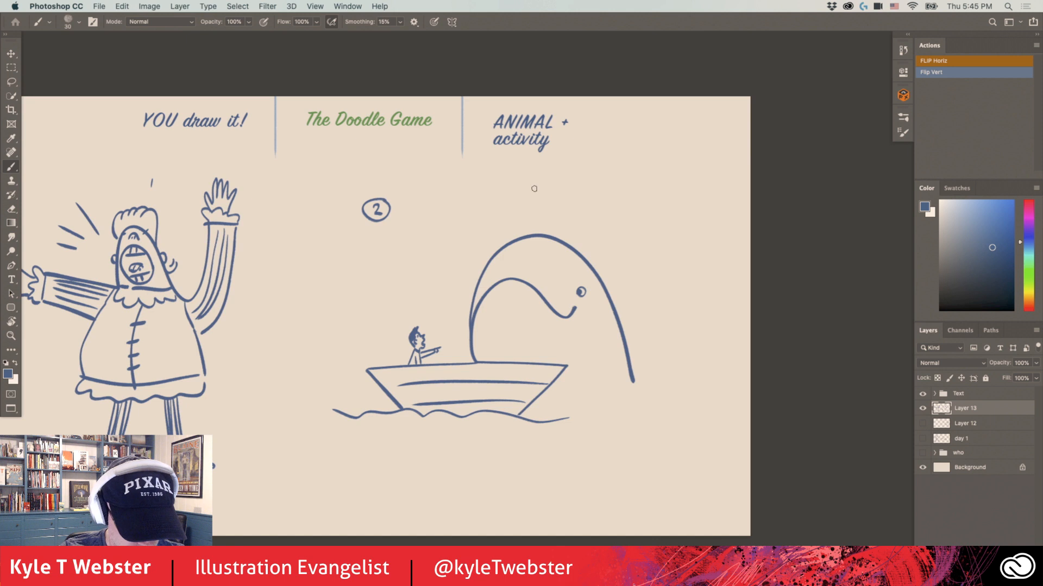
# Extend the waterline behind the boat, draw the whale's raised tail, and add small wavy marks on its side
pyautogui.moveTo(538, 403); pyautogui.dragTo(676, 401)
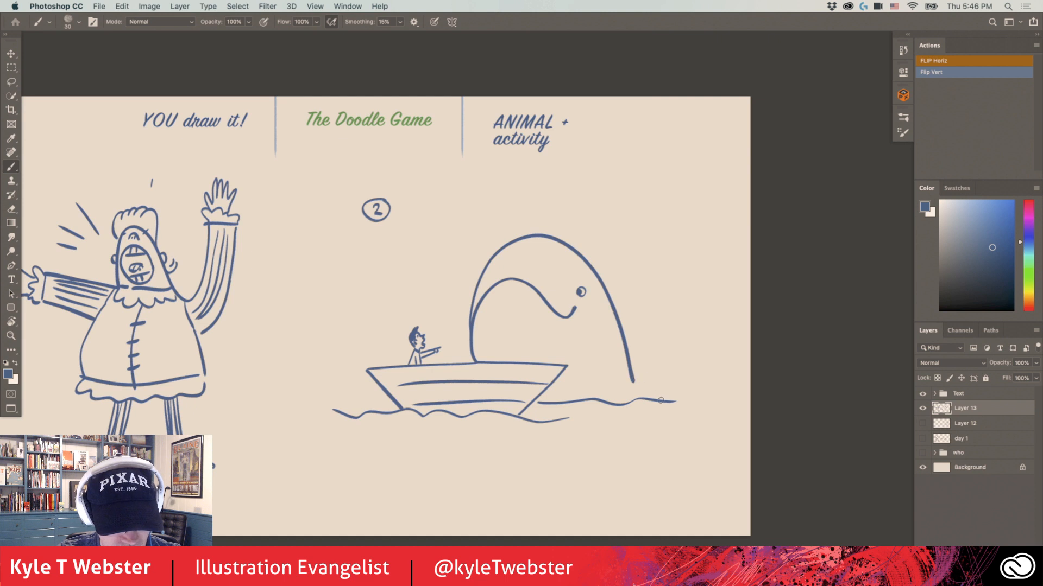
pyautogui.moveTo(631, 377)
pyautogui.mouseDown()
pyautogui.moveTo(640, 398)
pyautogui.moveTo(688, 405)
pyautogui.moveTo(693, 367)
pyautogui.mouseUp()
pyautogui.moveTo(675, 401)
pyautogui.mouseDown()
pyautogui.moveTo(732, 285)
pyautogui.moveTo(685, 360)
pyautogui.moveTo(629, 351)
pyautogui.moveTo(633, 362)
pyautogui.moveTo(613, 356)
pyautogui.moveTo(596, 375)
pyautogui.mouseUp()
pyautogui.moveTo(593, 331); pyautogui.dragTo(592, 340)
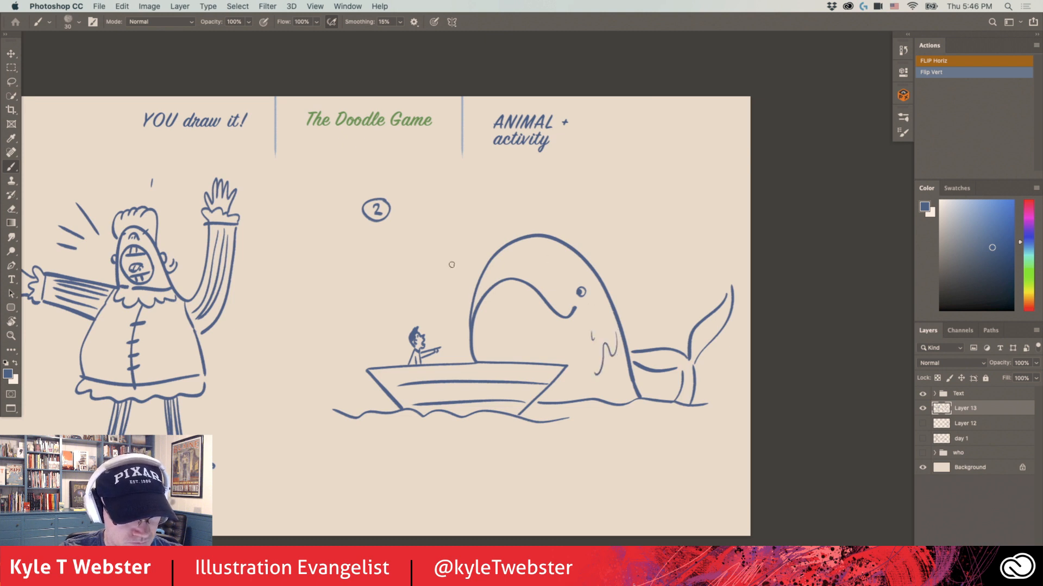
# Add small splash marks near the whale's head and several loose wave lines around and below the boat
pyautogui.moveTo(454, 251); pyautogui.dragTo(440, 270)
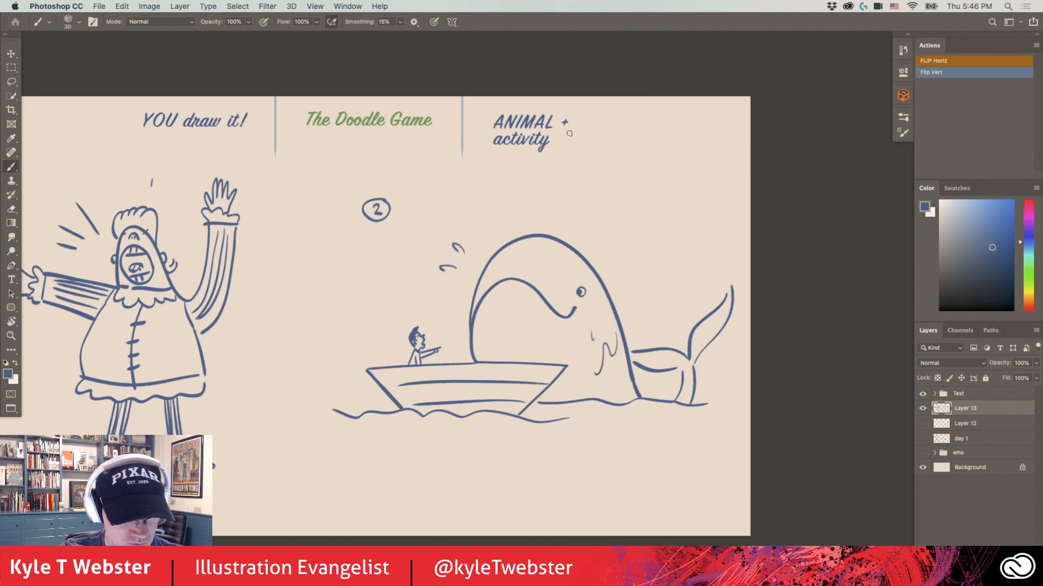
pyautogui.moveTo(382, 313); pyautogui.dragTo(419, 290)
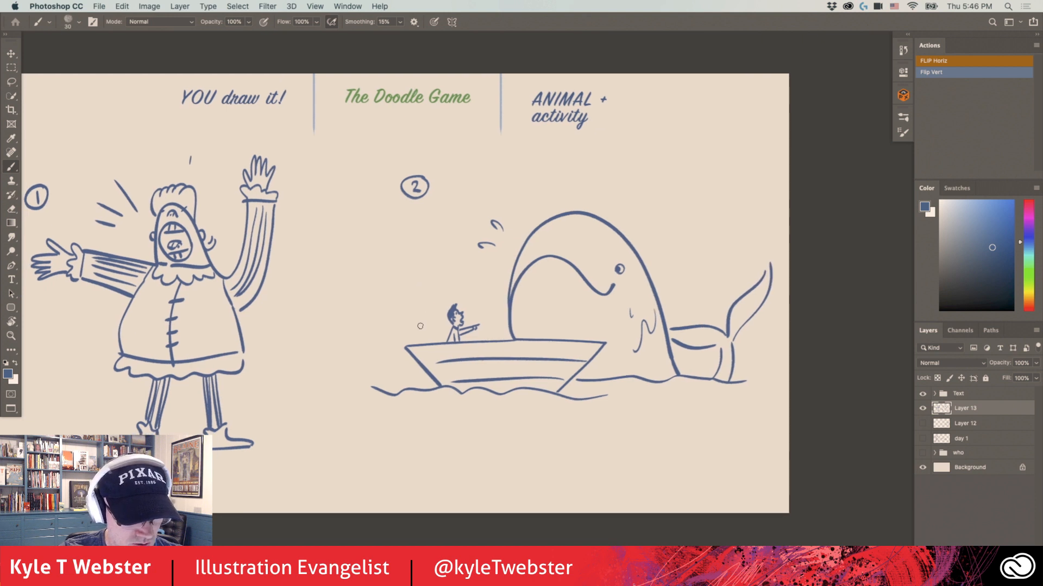
pyautogui.moveTo(698, 402)
pyautogui.mouseDown()
pyautogui.moveTo(713, 403)
pyautogui.moveTo(608, 410)
pyautogui.mouseUp()
pyautogui.moveTo(565, 416); pyautogui.dragTo(526, 418)
pyautogui.moveTo(410, 375); pyautogui.dragTo(348, 382)
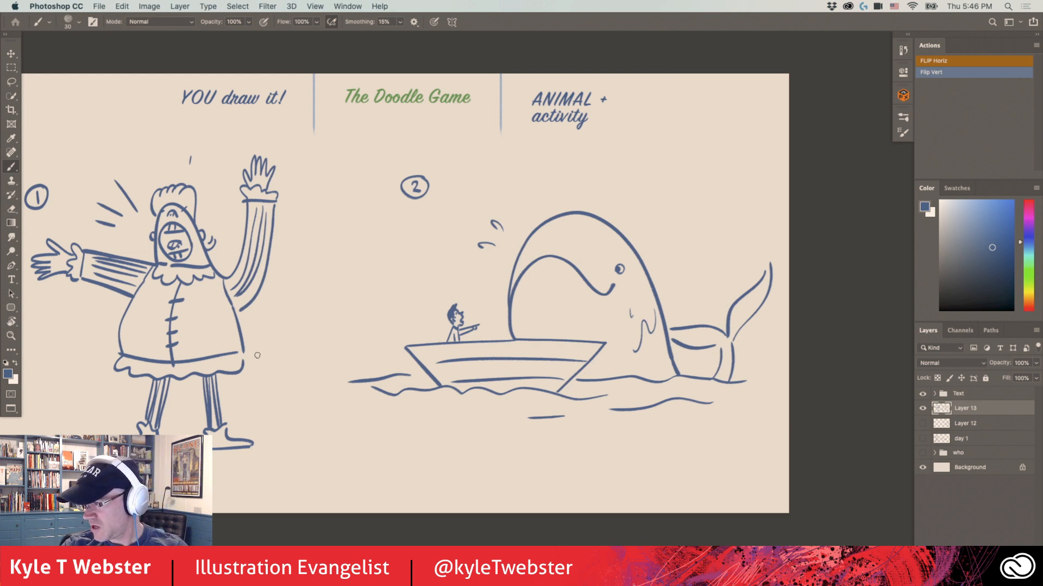
# Hide the layer holding the numbered doodles and add a new empty layer above it
pyautogui.moveTo(258, 356); pyautogui.dragTo(323, 363)
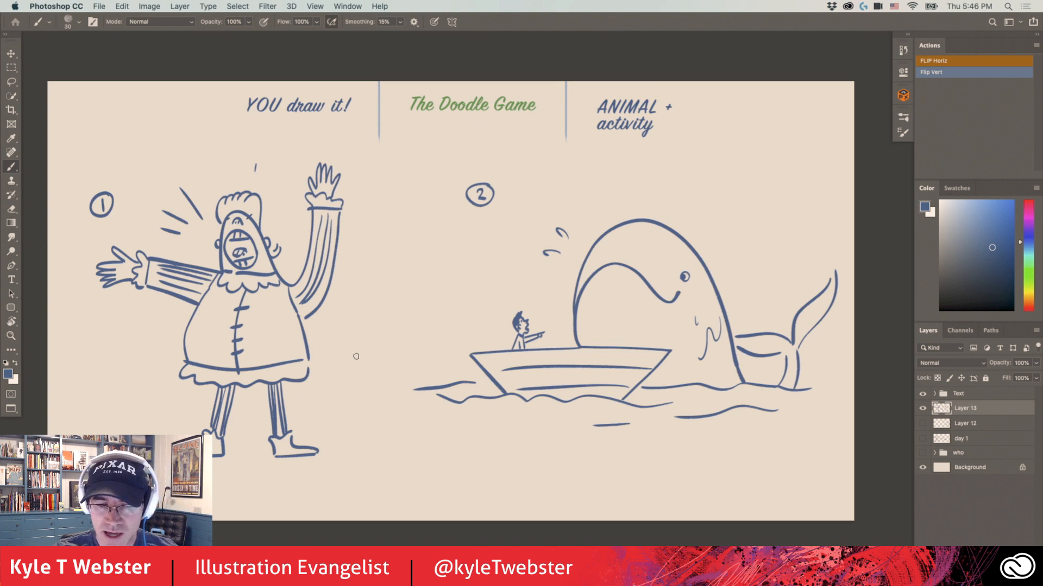
pyautogui.click(923, 409)
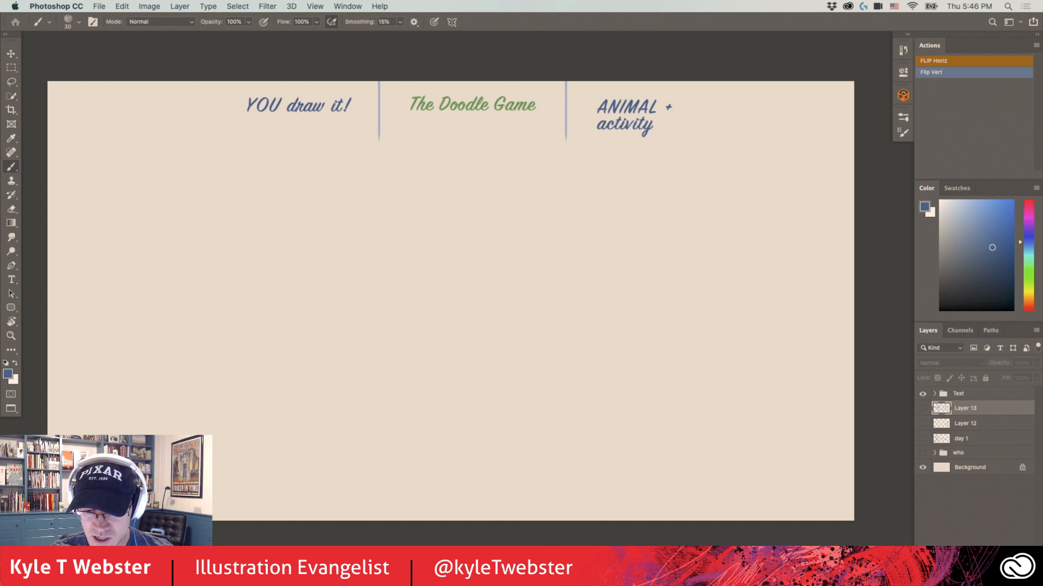
pyautogui.press('super+shift+alt+n')
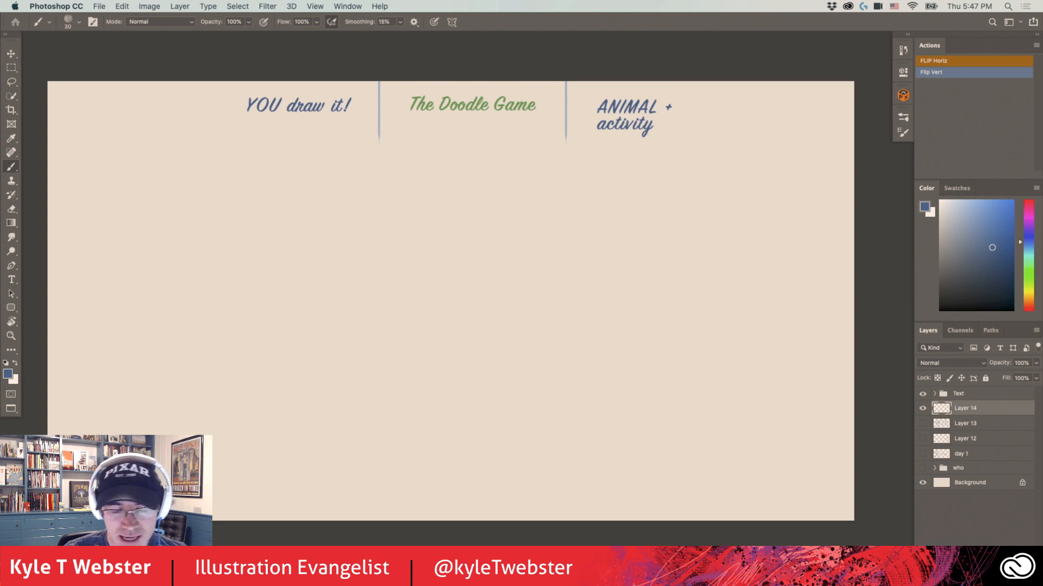
# Show the "day 1" layer to look over its boombox monkey, toucan and dolphin doodles, and hide it again
pyautogui.click(922, 454)
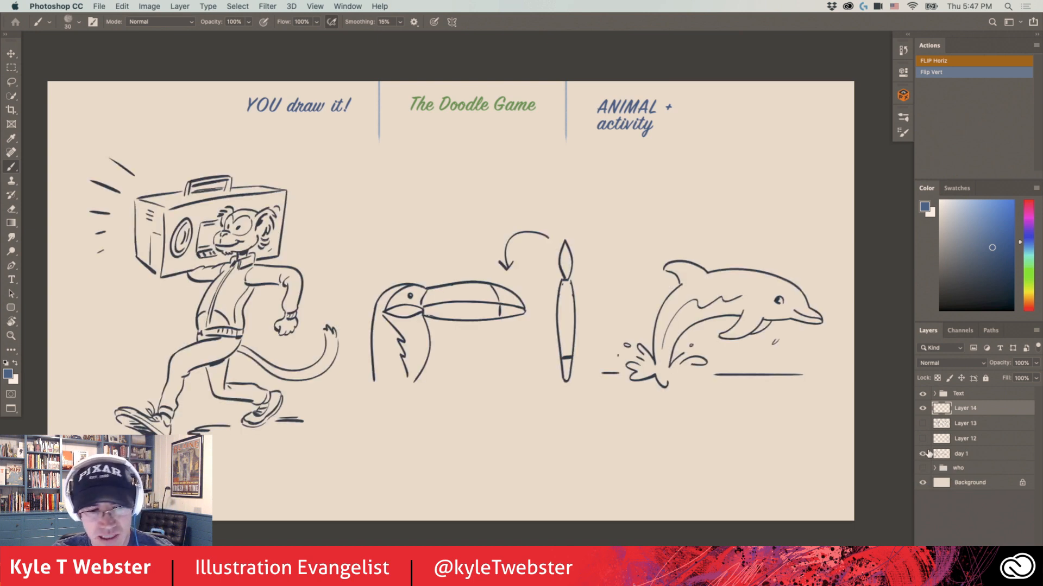
pyautogui.moveTo(168, 353)
pyautogui.mouseDown()
pyautogui.moveTo(294, 344)
pyautogui.moveTo(231, 366)
pyautogui.moveTo(182, 358)
pyautogui.mouseUp()
pyautogui.keyDown('super'); pyautogui.click(280, 336); pyautogui.keyUp('super')
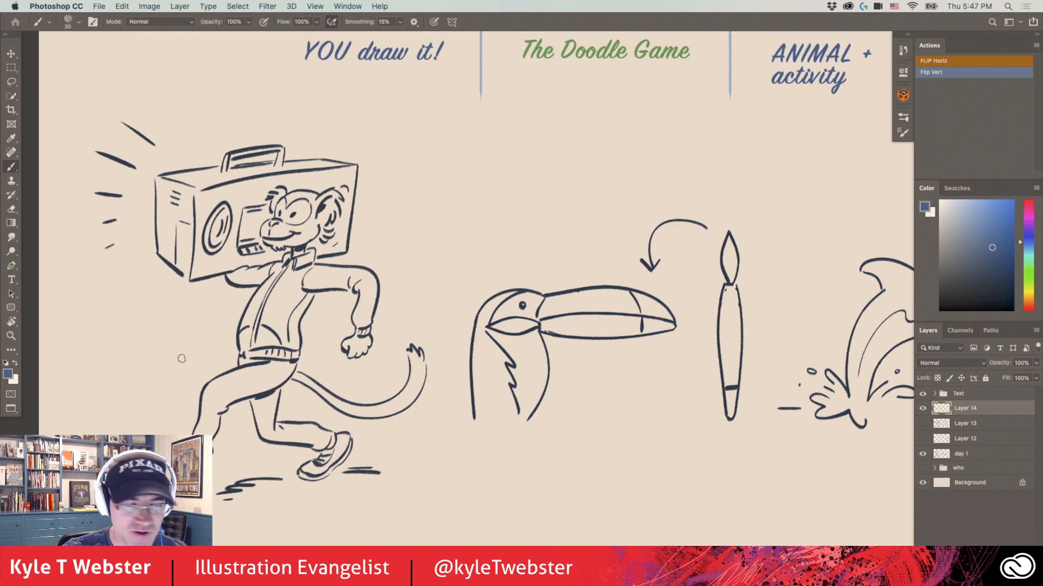
pyautogui.scroll(-5, 181, 358)
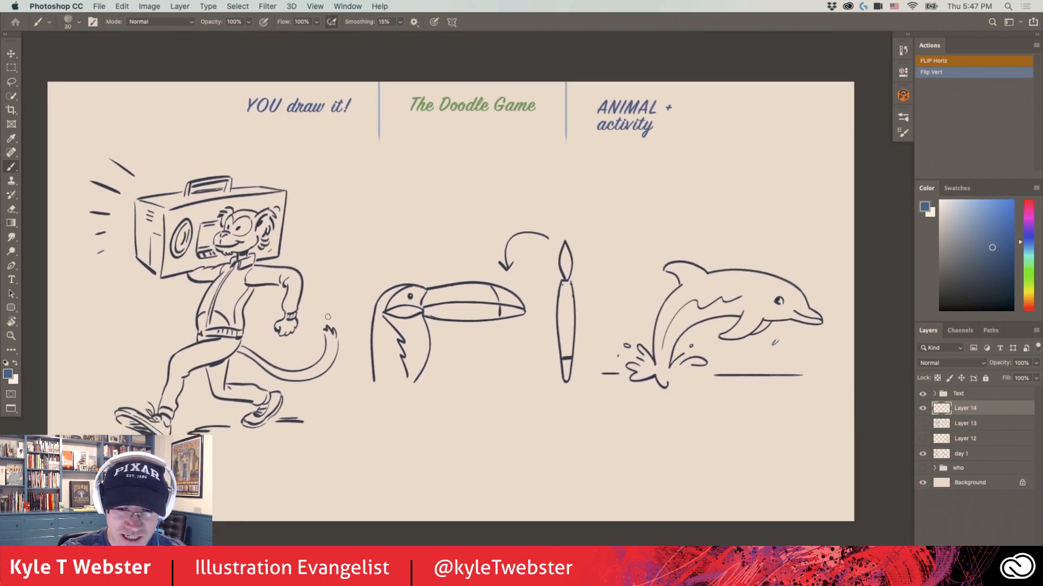
pyautogui.click(922, 454)
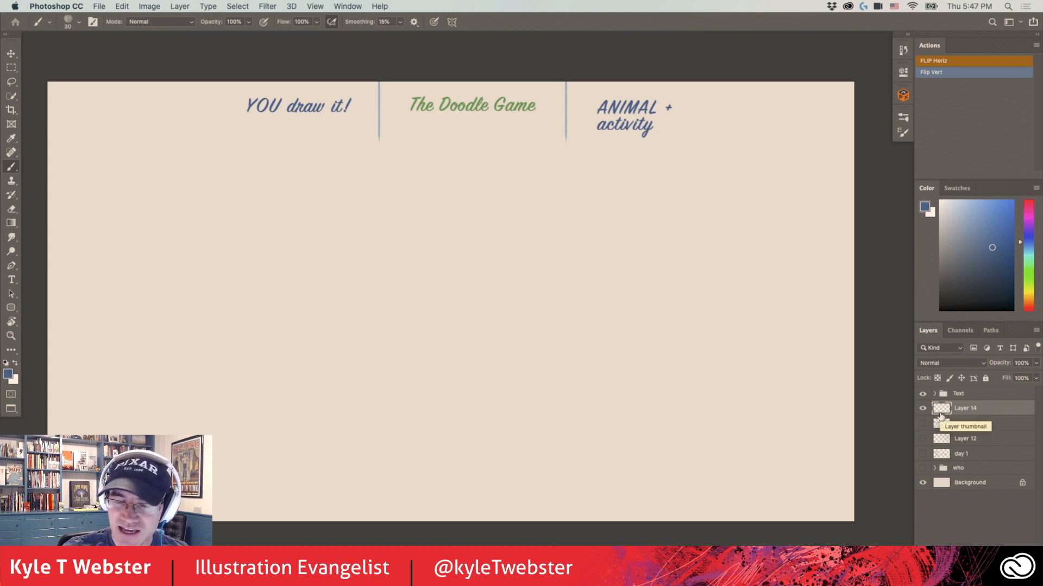
# Change the brush color to a lighter blue for rough sketching on the empty layer
pyautogui.keyDown('super'); pyautogui.click(338, 373); pyautogui.keyUp('super')
pyautogui.moveTo(332, 383); pyautogui.dragTo(295, 417)
pyautogui.click(970, 210)
pyautogui.click(975, 211)
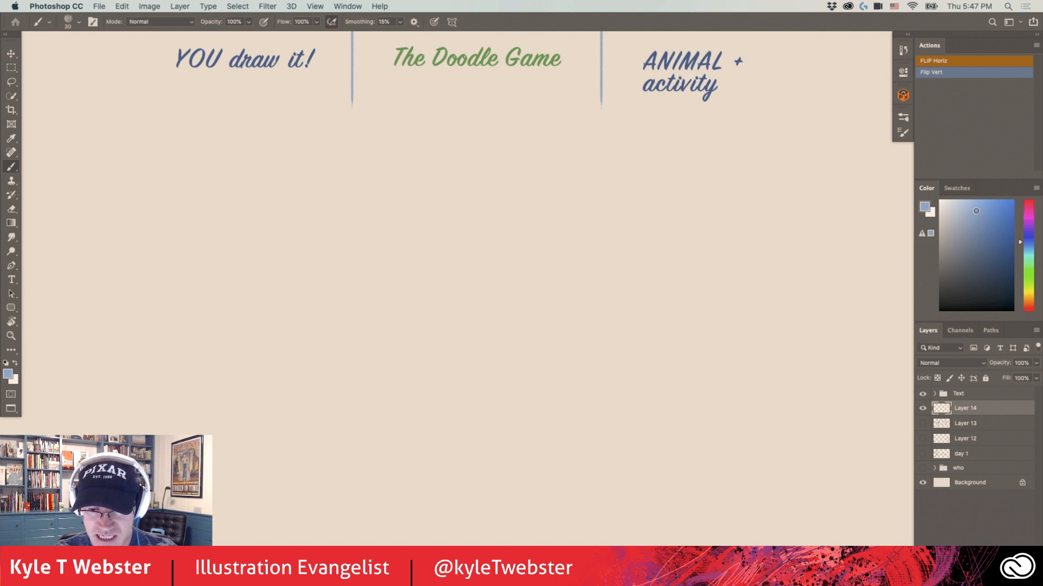
pyautogui.moveTo(466, 190)
pyautogui.mouseDown()
pyautogui.moveTo(421, 324)
pyautogui.moveTo(328, 364)
pyautogui.moveTo(337, 423)
pyautogui.mouseUp()
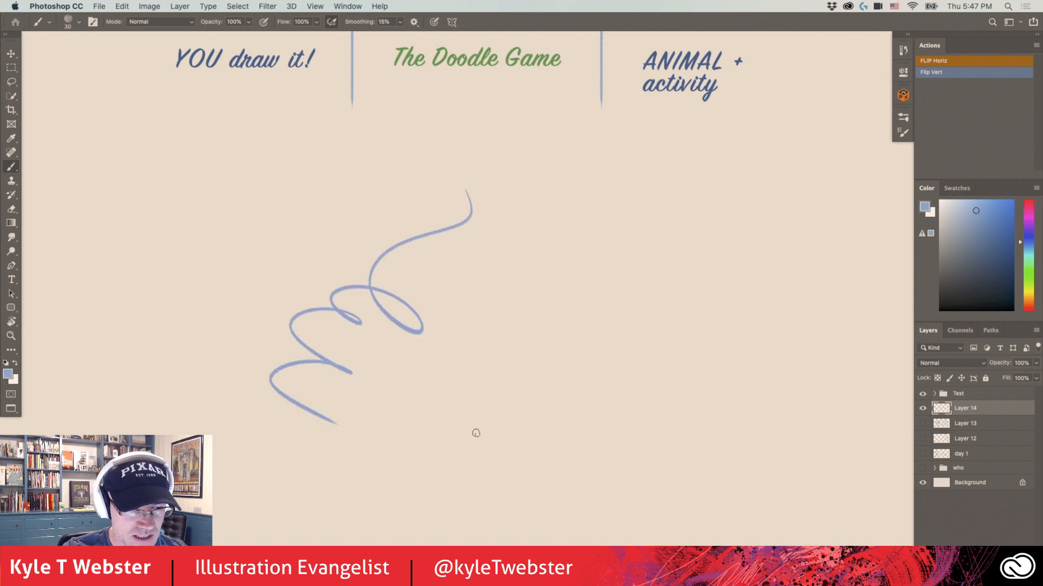
pyautogui.press('super+z')
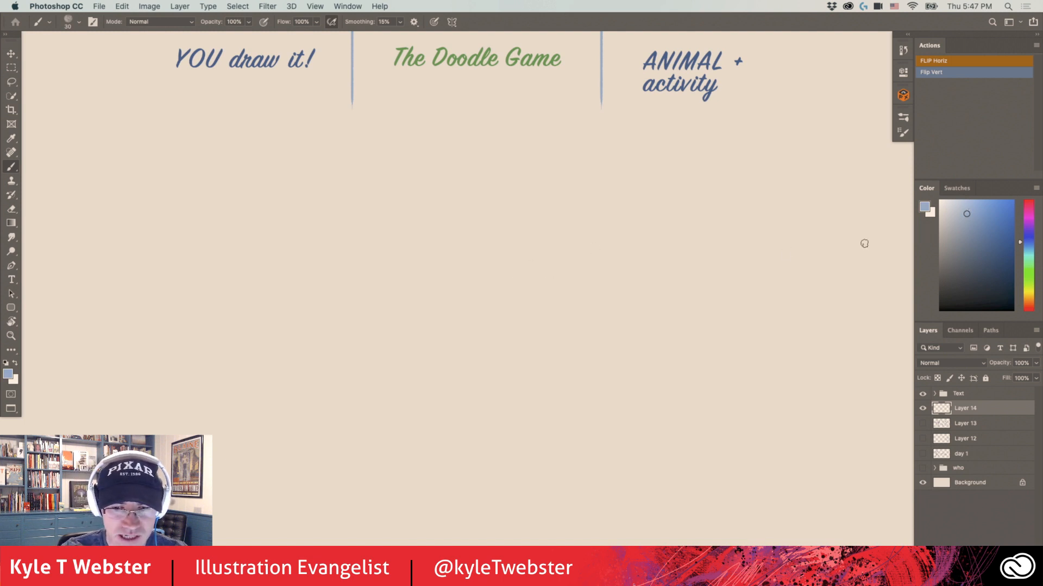
pyautogui.moveTo(477, 226)
pyautogui.mouseDown()
pyautogui.moveTo(449, 288)
pyautogui.moveTo(384, 345)
pyautogui.moveTo(406, 446)
pyautogui.moveTo(254, 404)
pyautogui.mouseUp()
pyautogui.press('super+minus')
pyautogui.moveTo(327, 389)
pyautogui.mouseDown()
pyautogui.moveTo(320, 377)
pyautogui.moveTo(340, 366)
pyautogui.moveTo(316, 387)
pyautogui.mouseUp()
pyautogui.press('super+plus')
pyautogui.press('super+z')
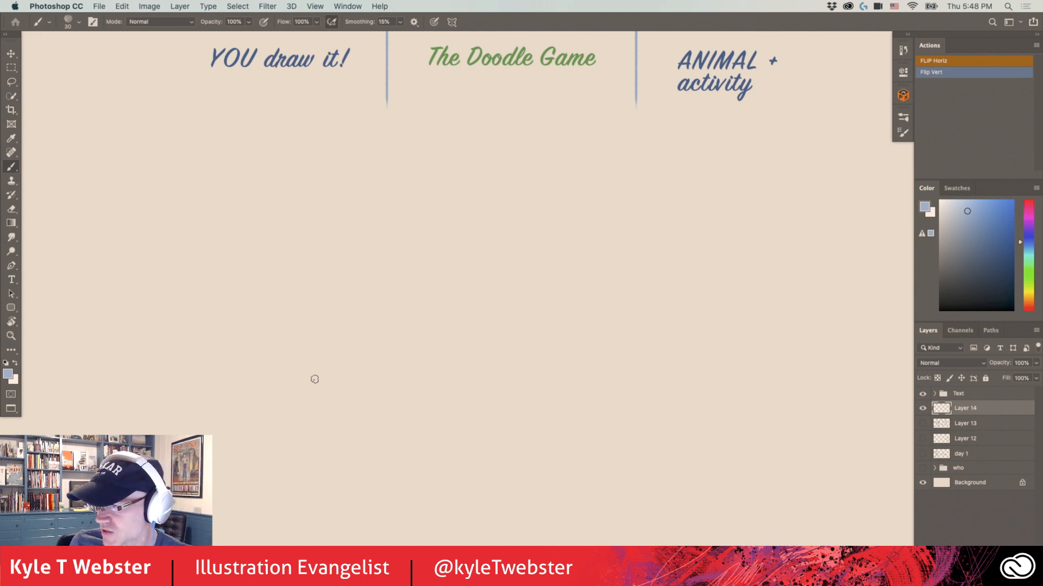
# Sketch an insect character's oval head below the title, with two long bent antennae, a large eye and a small mouth
pyautogui.hscroll(-2, 374, 322)
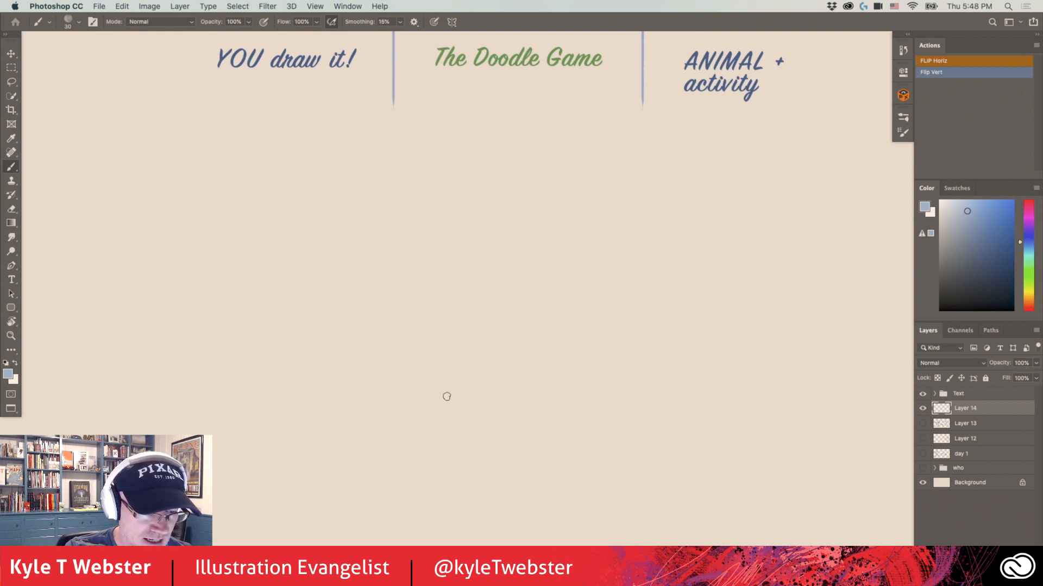
pyautogui.moveTo(482, 274)
pyautogui.mouseDown()
pyautogui.moveTo(449, 229)
pyautogui.moveTo(460, 290)
pyautogui.moveTo(447, 229)
pyautogui.moveTo(530, 157)
pyautogui.moveTo(476, 234)
pyautogui.moveTo(458, 199)
pyautogui.moveTo(405, 171)
pyautogui.moveTo(480, 225)
pyautogui.mouseUp()
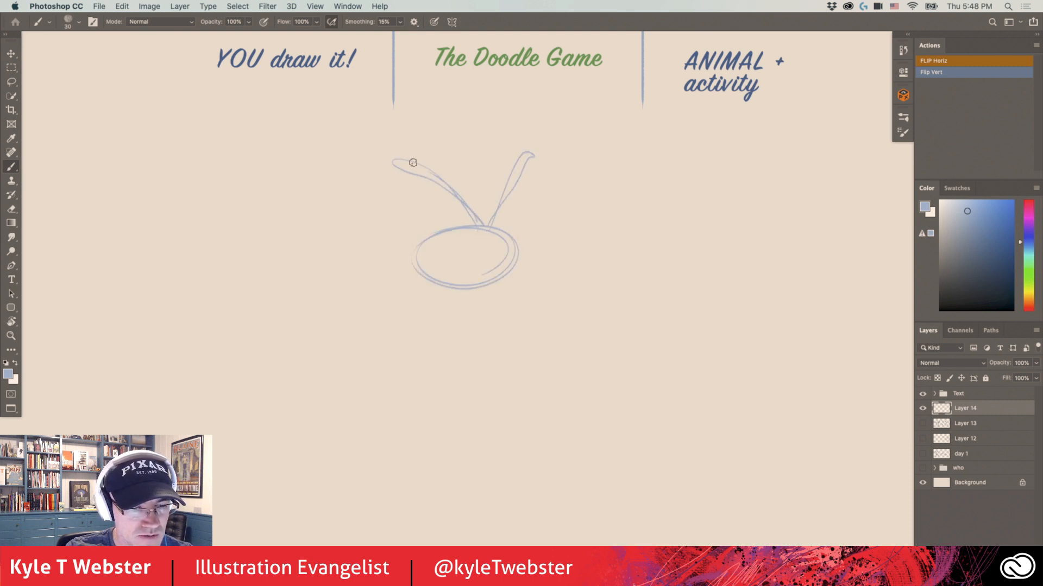
pyautogui.moveTo(479, 128); pyautogui.dragTo(513, 173)
pyautogui.moveTo(416, 173); pyautogui.dragTo(414, 174)
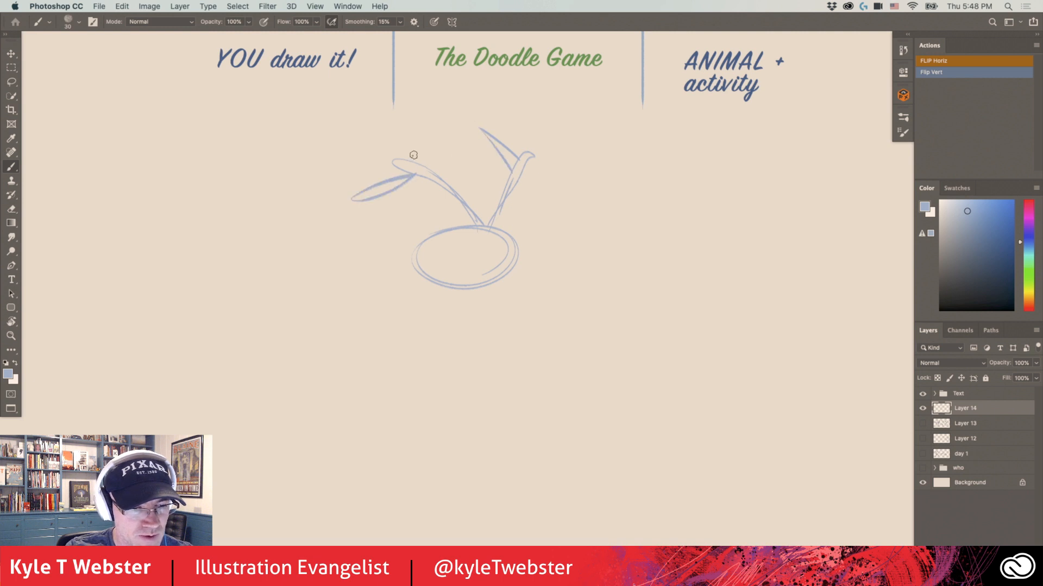
pyautogui.moveTo(420, 263)
pyautogui.mouseDown()
pyautogui.moveTo(420, 284)
pyautogui.moveTo(500, 259)
pyautogui.moveTo(492, 250)
pyautogui.moveTo(455, 268)
pyautogui.moveTo(455, 241)
pyautogui.moveTo(422, 253)
pyautogui.moveTo(428, 247)
pyautogui.moveTo(417, 261)
pyautogui.moveTo(425, 285)
pyautogui.mouseUp()
pyautogui.moveTo(431, 286)
pyautogui.mouseDown()
pyautogui.moveTo(499, 276)
pyautogui.moveTo(479, 314)
pyautogui.mouseUp()
# Sketch the insect's thin neck, collar, tie and jacketed torso, with one forearm resting in front of the body
pyautogui.moveTo(473, 288); pyautogui.dragTo(475, 297)
pyautogui.moveTo(391, 325); pyautogui.dragTo(416, 303)
pyautogui.moveTo(502, 294)
pyautogui.mouseDown()
pyautogui.moveTo(491, 291)
pyautogui.moveTo(494, 310)
pyautogui.moveTo(487, 293)
pyautogui.moveTo(492, 358)
pyautogui.mouseUp()
pyautogui.moveTo(508, 300)
pyautogui.mouseDown()
pyautogui.moveTo(533, 330)
pyautogui.moveTo(523, 354)
pyautogui.moveTo(534, 333)
pyautogui.mouseUp()
pyautogui.moveTo(536, 338)
pyautogui.mouseDown()
pyautogui.moveTo(538, 407)
pyautogui.moveTo(468, 402)
pyautogui.moveTo(461, 385)
pyautogui.moveTo(435, 376)
pyautogui.moveTo(418, 402)
pyautogui.moveTo(465, 396)
pyautogui.mouseUp()
pyautogui.moveTo(488, 315); pyautogui.dragTo(485, 363)
pyautogui.moveTo(497, 312)
pyautogui.mouseDown()
pyautogui.moveTo(475, 363)
pyautogui.moveTo(471, 329)
pyautogui.moveTo(466, 375)
pyautogui.moveTo(460, 368)
pyautogui.mouseUp()
pyautogui.moveTo(524, 405); pyautogui.dragTo(522, 421)
pyautogui.moveTo(428, 425); pyautogui.dragTo(449, 412)
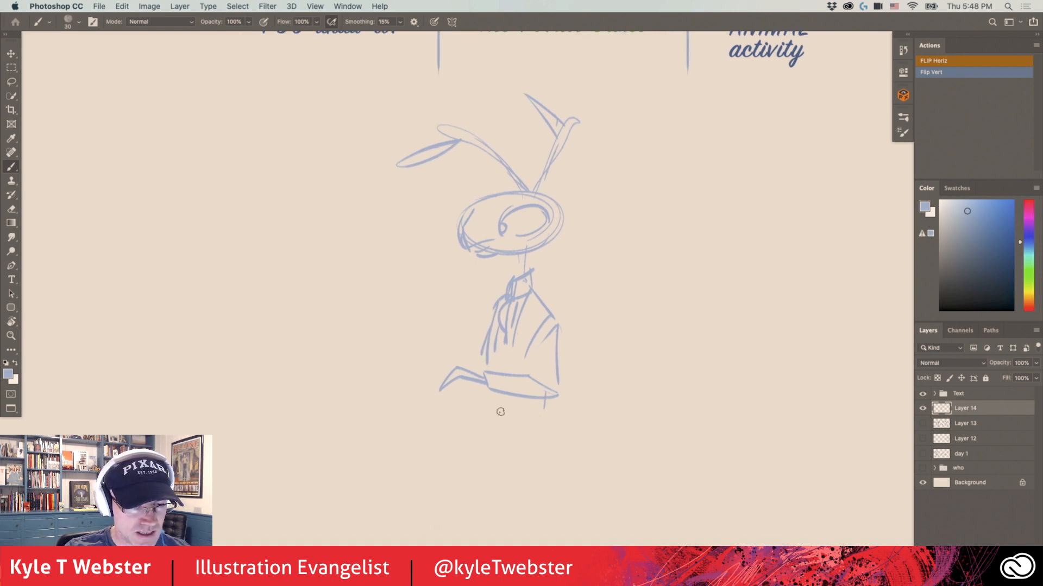
# Draw a wide curved tabletop edge under the figure and a tall coffee pot with handle, spout and dark lid
pyautogui.moveTo(577, 419)
pyautogui.mouseDown()
pyautogui.moveTo(407, 396)
pyautogui.moveTo(477, 406)
pyautogui.moveTo(279, 417)
pyautogui.mouseUp()
pyautogui.moveTo(434, 422)
pyautogui.mouseDown()
pyautogui.moveTo(421, 349)
pyautogui.moveTo(375, 420)
pyautogui.moveTo(383, 428)
pyautogui.mouseUp()
pyautogui.moveTo(387, 349)
pyautogui.mouseDown()
pyautogui.moveTo(364, 351)
pyautogui.moveTo(377, 390)
pyautogui.moveTo(365, 382)
pyautogui.moveTo(377, 391)
pyautogui.moveTo(369, 349)
pyautogui.moveTo(431, 342)
pyautogui.moveTo(427, 372)
pyautogui.mouseUp()
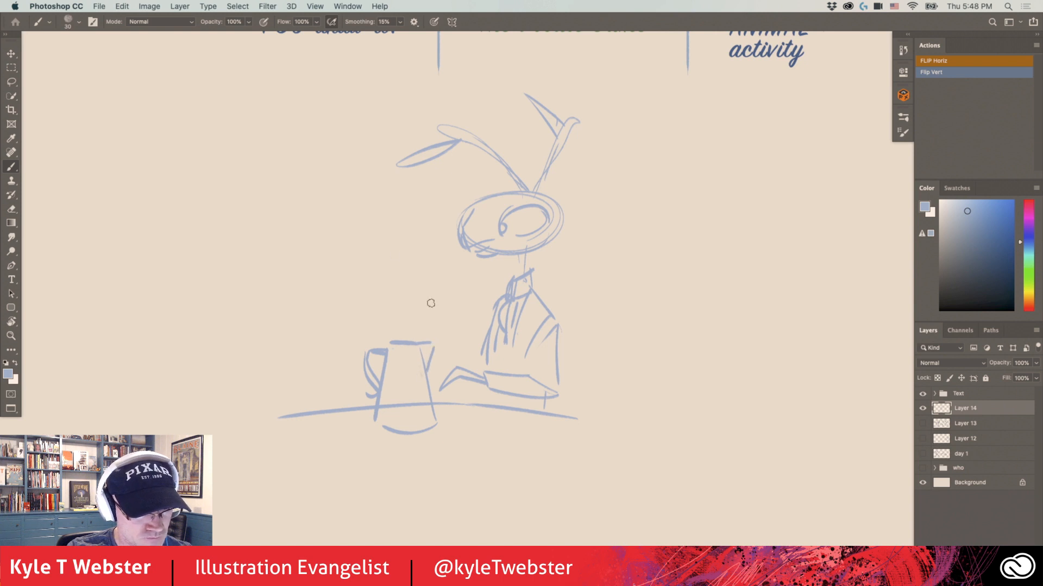
pyautogui.moveTo(425, 380); pyautogui.dragTo(443, 353)
pyautogui.moveTo(441, 354); pyautogui.dragTo(434, 389)
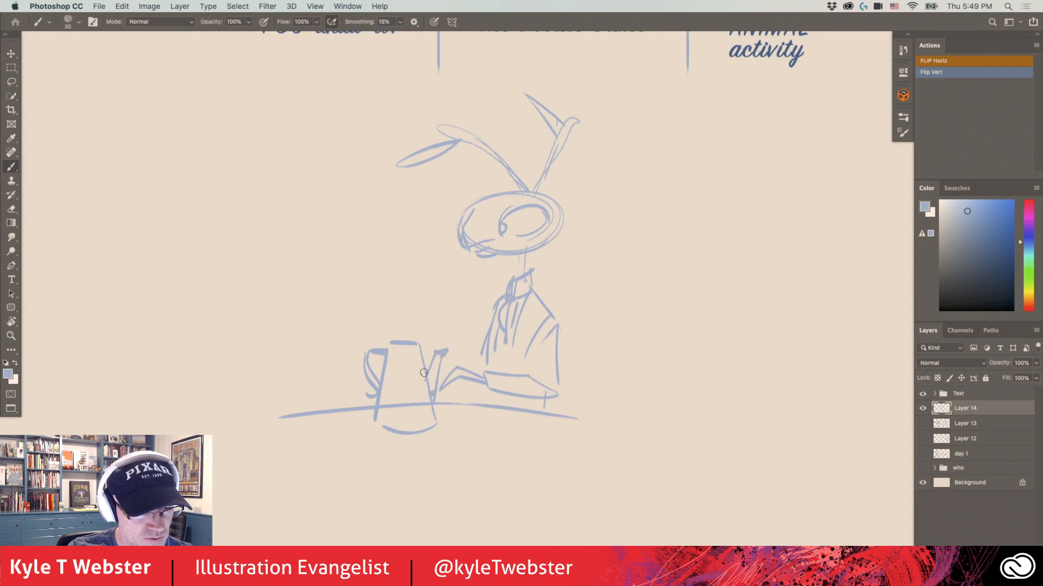
pyautogui.moveTo(416, 346); pyautogui.dragTo(391, 343)
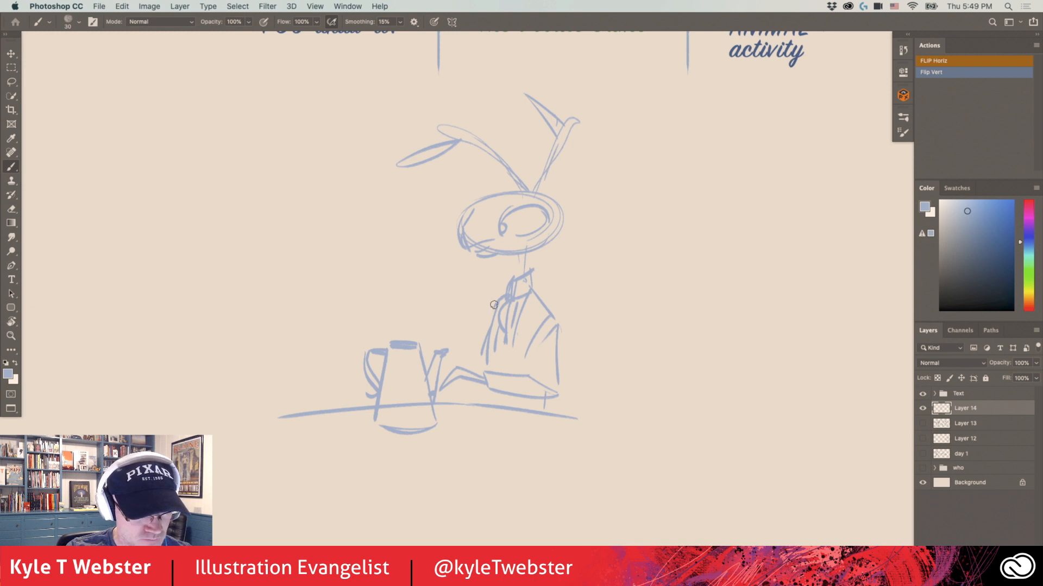
# Draw the insect's raised arm holding a steaming cup above the pot, and add lines to its resting hand and jacket front
pyautogui.moveTo(498, 298)
pyautogui.mouseDown()
pyautogui.moveTo(465, 351)
pyautogui.moveTo(472, 361)
pyautogui.moveTo(461, 312)
pyautogui.mouseUp()
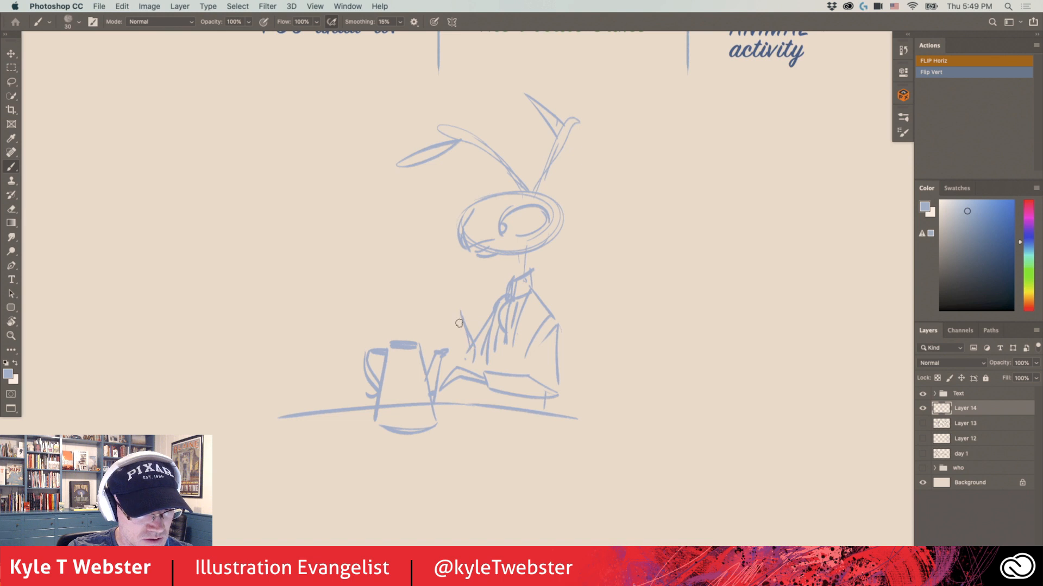
pyautogui.moveTo(449, 368)
pyautogui.mouseDown()
pyautogui.moveTo(432, 330)
pyautogui.moveTo(450, 316)
pyautogui.moveTo(432, 328)
pyautogui.moveTo(455, 312)
pyautogui.moveTo(439, 325)
pyautogui.moveTo(441, 304)
pyautogui.moveTo(454, 312)
pyautogui.moveTo(428, 300)
pyautogui.moveTo(408, 307)
pyautogui.moveTo(431, 304)
pyautogui.moveTo(428, 291)
pyautogui.moveTo(422, 316)
pyautogui.mouseUp()
pyautogui.moveTo(410, 276)
pyautogui.mouseDown()
pyautogui.moveTo(427, 248)
pyautogui.moveTo(406, 276)
pyautogui.moveTo(422, 305)
pyautogui.moveTo(432, 302)
pyautogui.mouseUp()
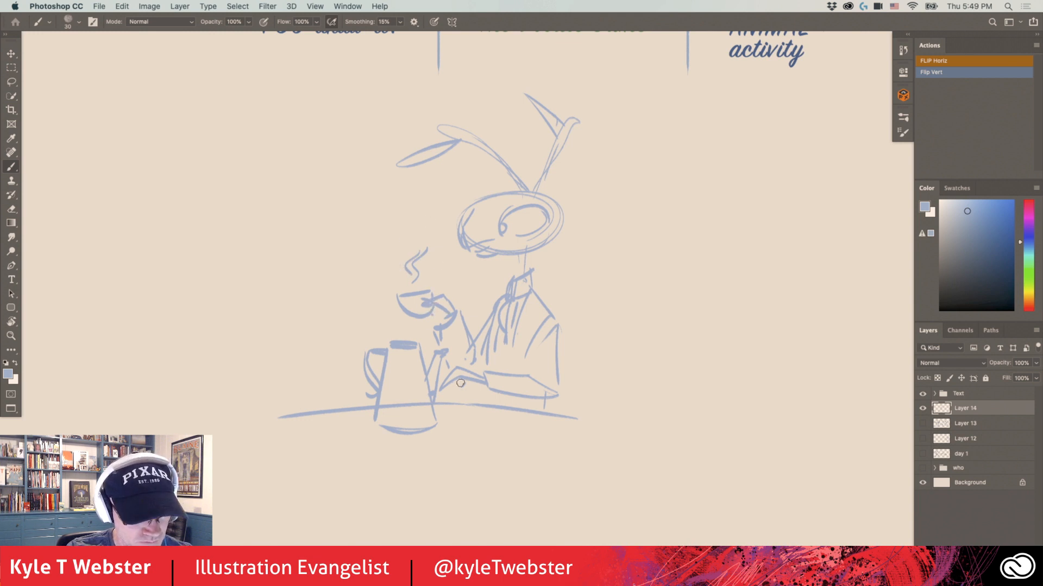
pyautogui.moveTo(469, 380)
pyautogui.mouseDown()
pyautogui.moveTo(452, 382)
pyautogui.moveTo(470, 400)
pyautogui.mouseUp()
pyautogui.moveTo(526, 298)
pyautogui.mouseDown()
pyautogui.moveTo(505, 339)
pyautogui.moveTo(498, 331)
pyautogui.moveTo(497, 361)
pyautogui.mouseUp()
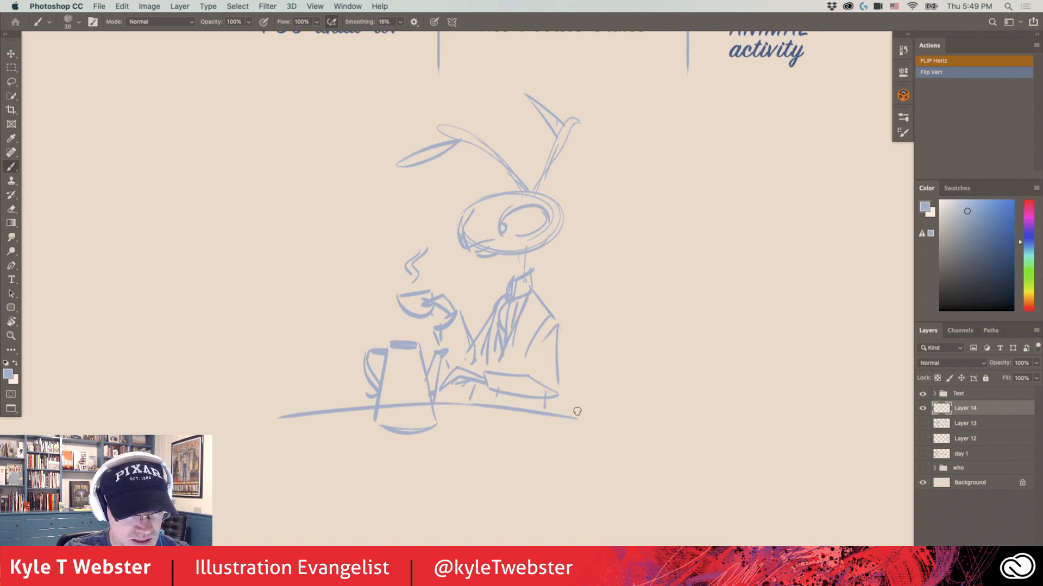
# Draw a chair back with a curled top behind the insect, and strengthen the jacket's lapels and sleeve folds
pyautogui.moveTo(569, 420)
pyautogui.mouseDown()
pyautogui.moveTo(601, 425)
pyautogui.moveTo(605, 338)
pyautogui.moveTo(598, 354)
pyautogui.moveTo(556, 344)
pyautogui.mouseUp()
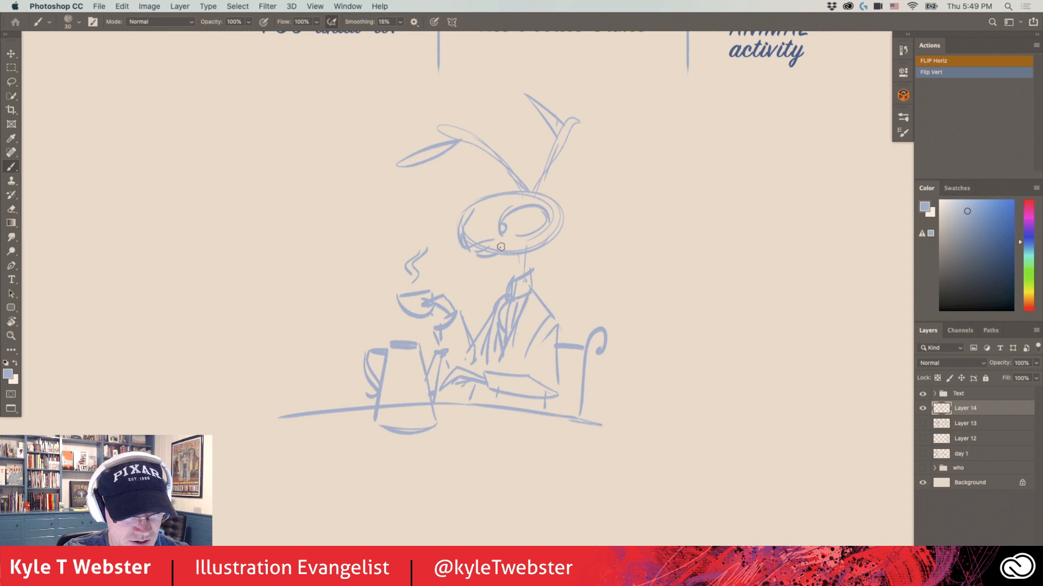
pyautogui.moveTo(557, 377)
pyautogui.mouseDown()
pyautogui.moveTo(512, 365)
pyautogui.moveTo(549, 400)
pyautogui.moveTo(488, 385)
pyautogui.moveTo(527, 366)
pyautogui.moveTo(538, 378)
pyautogui.moveTo(539, 333)
pyautogui.mouseUp()
pyautogui.moveTo(526, 368); pyautogui.dragTo(536, 334)
pyautogui.moveTo(532, 293)
pyautogui.mouseDown()
pyautogui.moveTo(517, 330)
pyautogui.moveTo(508, 301)
pyautogui.moveTo(493, 307)
pyautogui.moveTo(505, 296)
pyautogui.moveTo(486, 326)
pyautogui.mouseUp()
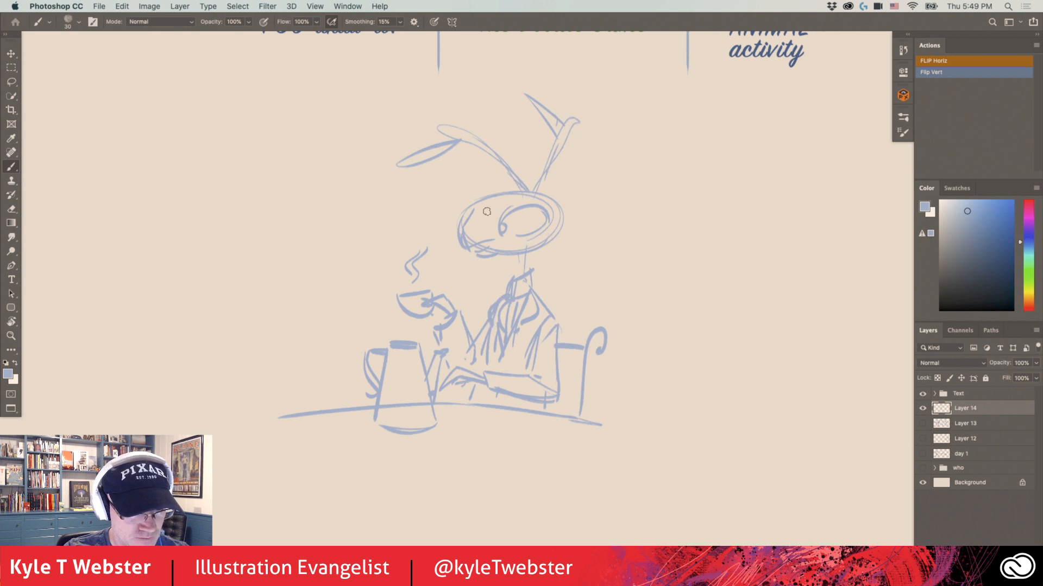
# Reinforce the insect's head outline, eye, mouth and neck, and thicken both antennae, giving one a scalloped tip
pyautogui.moveTo(519, 255)
pyautogui.mouseDown()
pyautogui.moveTo(521, 274)
pyautogui.moveTo(476, 253)
pyautogui.moveTo(462, 219)
pyautogui.mouseUp()
pyautogui.moveTo(527, 234)
pyautogui.mouseDown()
pyautogui.moveTo(506, 237)
pyautogui.moveTo(507, 187)
pyautogui.moveTo(467, 228)
pyautogui.mouseUp()
pyautogui.moveTo(509, 197); pyautogui.dragTo(462, 234)
pyautogui.moveTo(501, 196); pyautogui.dragTo(460, 226)
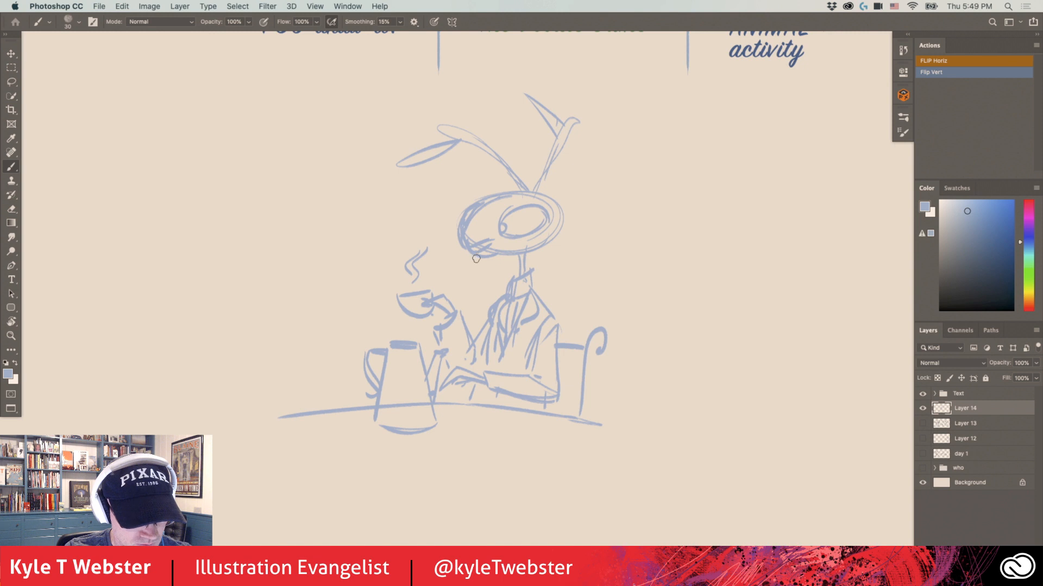
pyautogui.moveTo(468, 251)
pyautogui.mouseDown()
pyautogui.moveTo(502, 244)
pyautogui.moveTo(519, 253)
pyautogui.mouseUp()
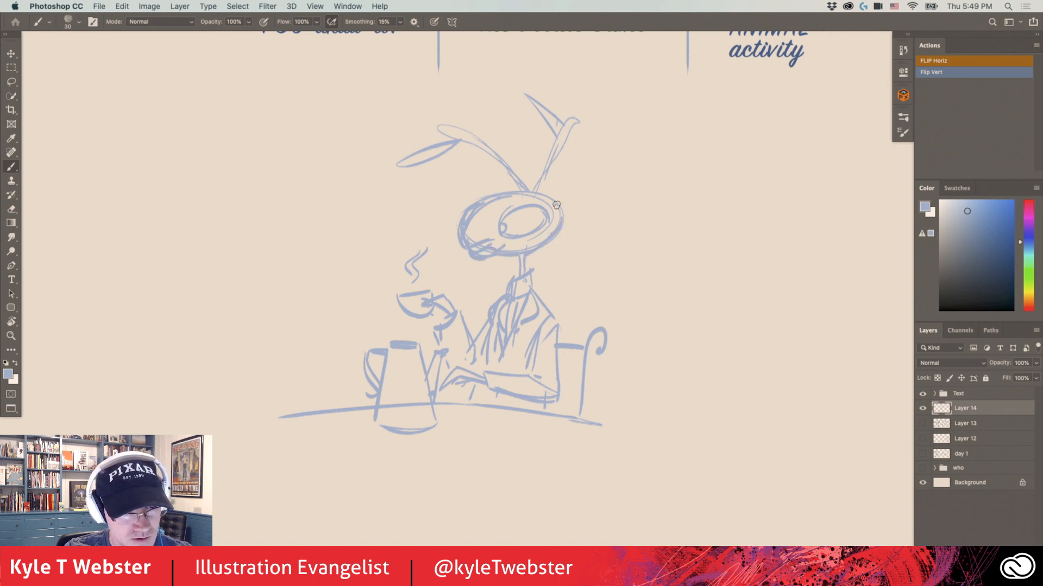
pyautogui.moveTo(538, 193)
pyautogui.mouseDown()
pyautogui.moveTo(561, 134)
pyautogui.moveTo(523, 99)
pyautogui.moveTo(485, 113)
pyautogui.moveTo(510, 111)
pyautogui.moveTo(549, 167)
pyautogui.moveTo(400, 147)
pyautogui.moveTo(477, 156)
pyautogui.mouseUp()
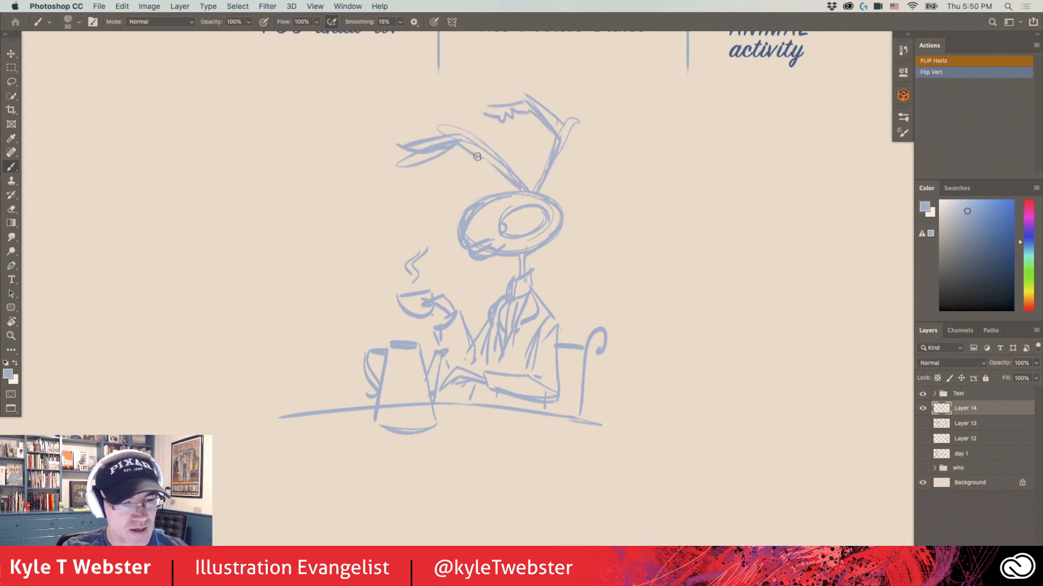
# Extend the tabletop edge past the pot, and sketch a second character's ruffled collar and a hand holding a cup opposite the insect
pyautogui.moveTo(312, 310); pyautogui.dragTo(396, 277)
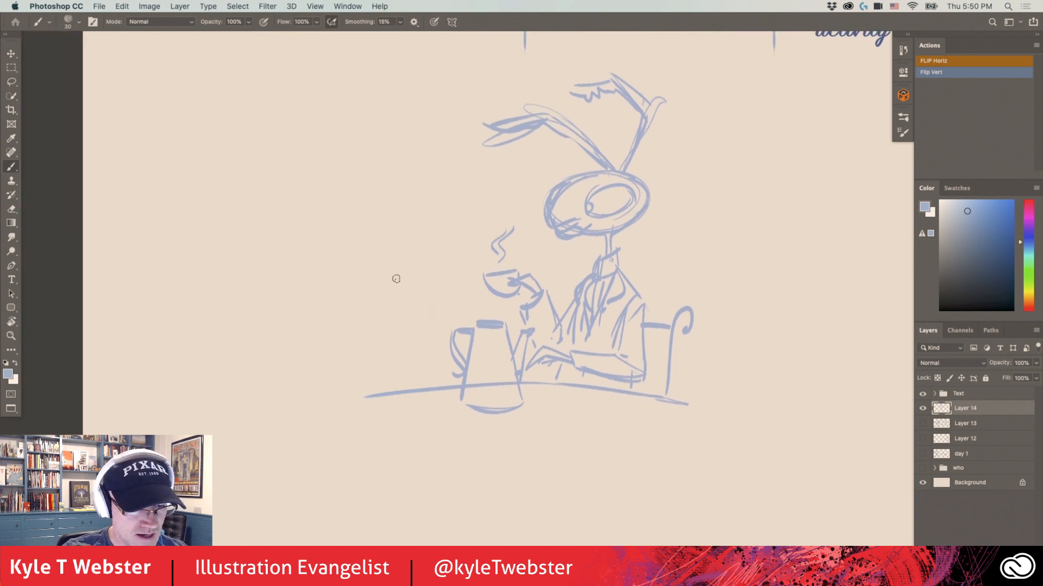
pyautogui.moveTo(461, 384); pyautogui.dragTo(341, 396)
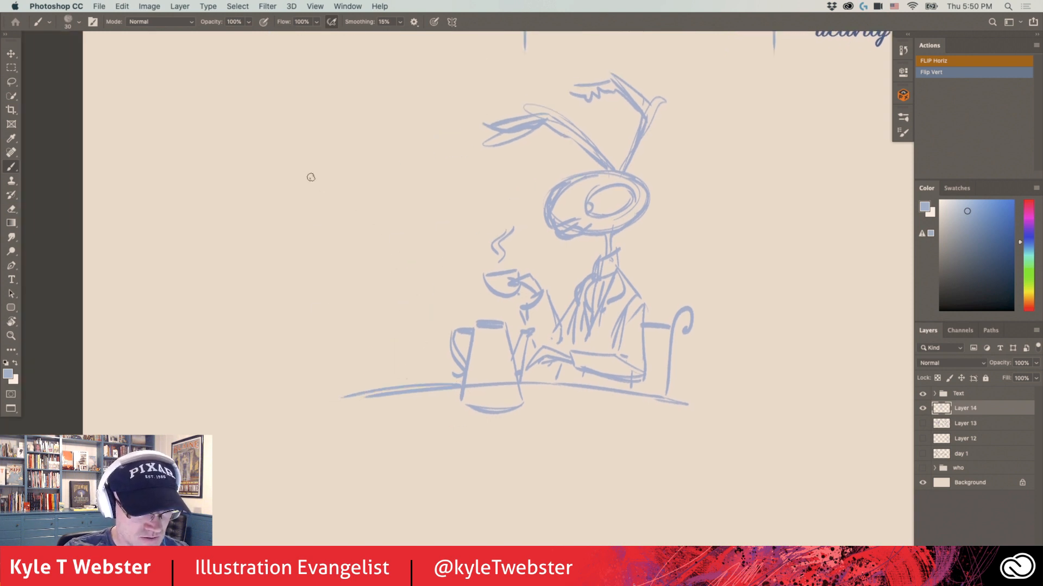
pyautogui.moveTo(398, 274)
pyautogui.mouseDown()
pyautogui.moveTo(367, 261)
pyautogui.moveTo(381, 278)
pyautogui.mouseUp()
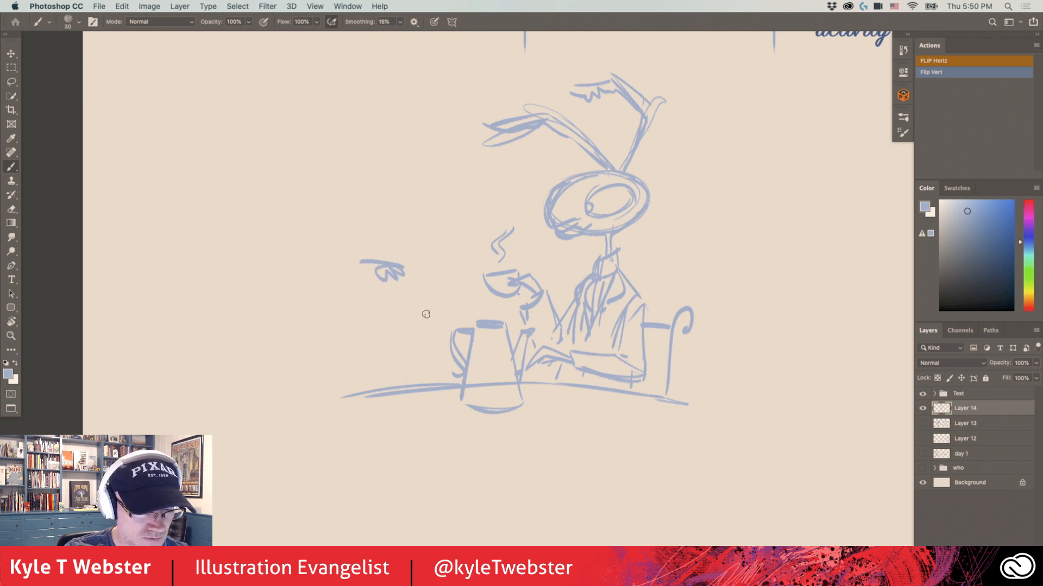
pyautogui.moveTo(380, 322)
pyautogui.mouseDown()
pyautogui.moveTo(364, 329)
pyautogui.moveTo(401, 334)
pyautogui.moveTo(387, 320)
pyautogui.moveTo(400, 315)
pyautogui.moveTo(407, 343)
pyautogui.moveTo(383, 317)
pyautogui.mouseUp()
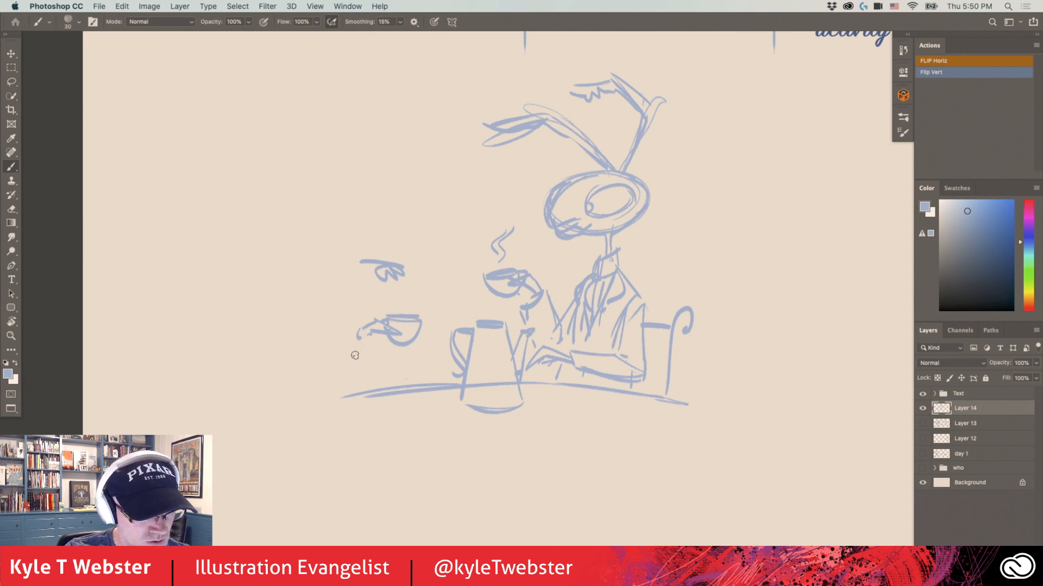
pyautogui.moveTo(366, 333)
pyautogui.mouseDown()
pyautogui.moveTo(338, 380)
pyautogui.moveTo(342, 361)
pyautogui.moveTo(308, 368)
pyautogui.moveTo(347, 345)
pyautogui.moveTo(307, 365)
pyautogui.moveTo(328, 272)
pyautogui.moveTo(355, 262)
pyautogui.moveTo(326, 292)
pyautogui.moveTo(358, 328)
pyautogui.mouseUp()
# Sketch the second character's shoulders, draped sleeve and torso, with the other forearm raised from an elbow on the table
pyautogui.moveTo(353, 271)
pyautogui.mouseDown()
pyautogui.moveTo(367, 262)
pyautogui.moveTo(353, 270)
pyautogui.moveTo(395, 288)
pyautogui.moveTo(410, 272)
pyautogui.moveTo(414, 306)
pyautogui.mouseUp()
pyautogui.moveTo(422, 347); pyautogui.dragTo(428, 381)
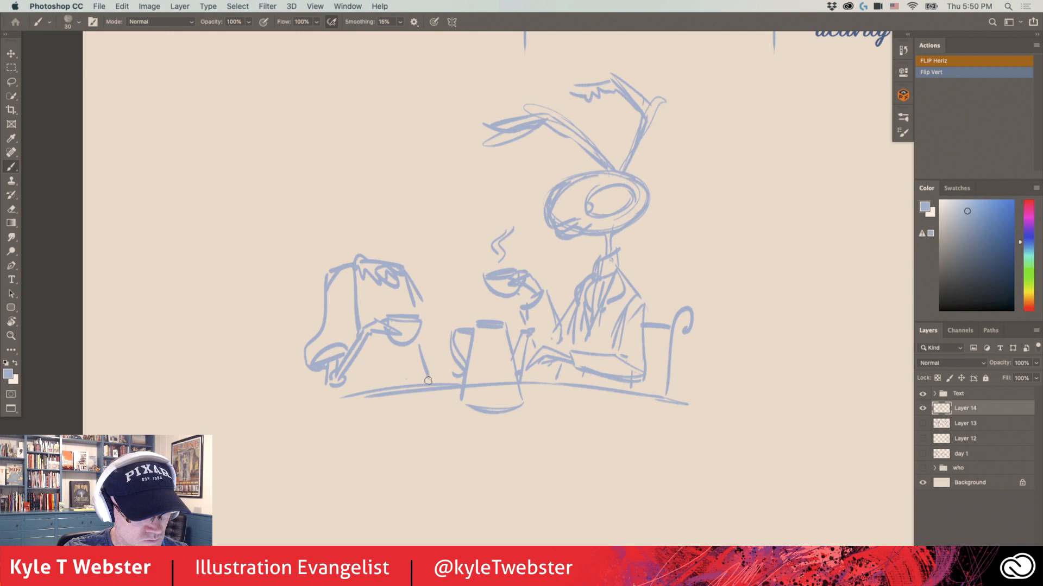
pyautogui.moveTo(415, 298)
pyautogui.mouseDown()
pyautogui.moveTo(437, 315)
pyautogui.moveTo(429, 359)
pyautogui.mouseUp()
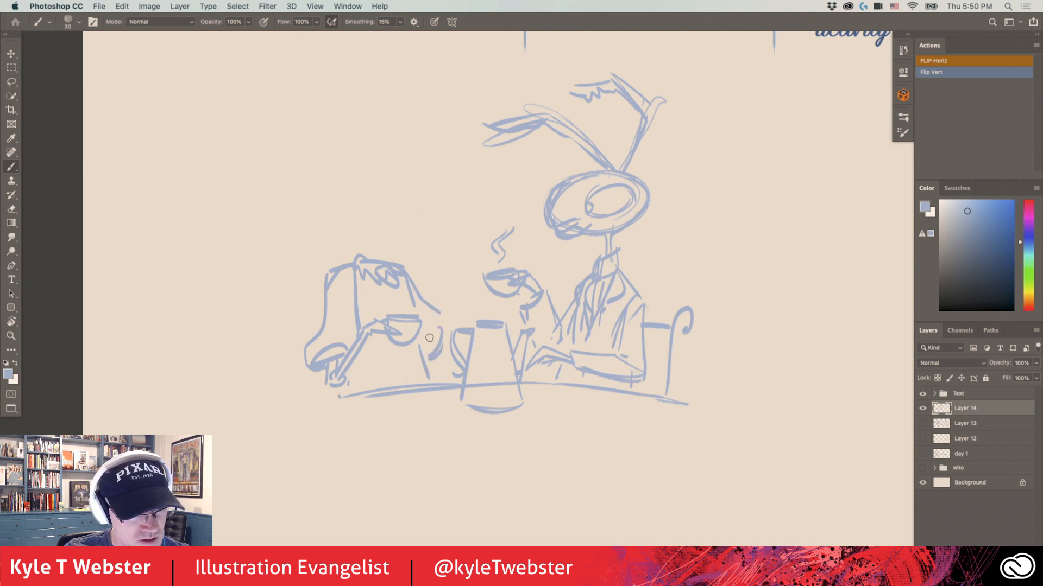
pyautogui.moveTo(438, 316); pyautogui.dragTo(438, 335)
pyautogui.moveTo(443, 271)
pyautogui.mouseDown()
pyautogui.moveTo(444, 334)
pyautogui.moveTo(442, 254)
pyautogui.moveTo(465, 224)
pyautogui.moveTo(463, 250)
pyautogui.moveTo(440, 254)
pyautogui.mouseUp()
pyautogui.moveTo(358, 262)
pyautogui.mouseDown()
pyautogui.moveTo(339, 254)
pyautogui.moveTo(326, 286)
pyautogui.mouseUp()
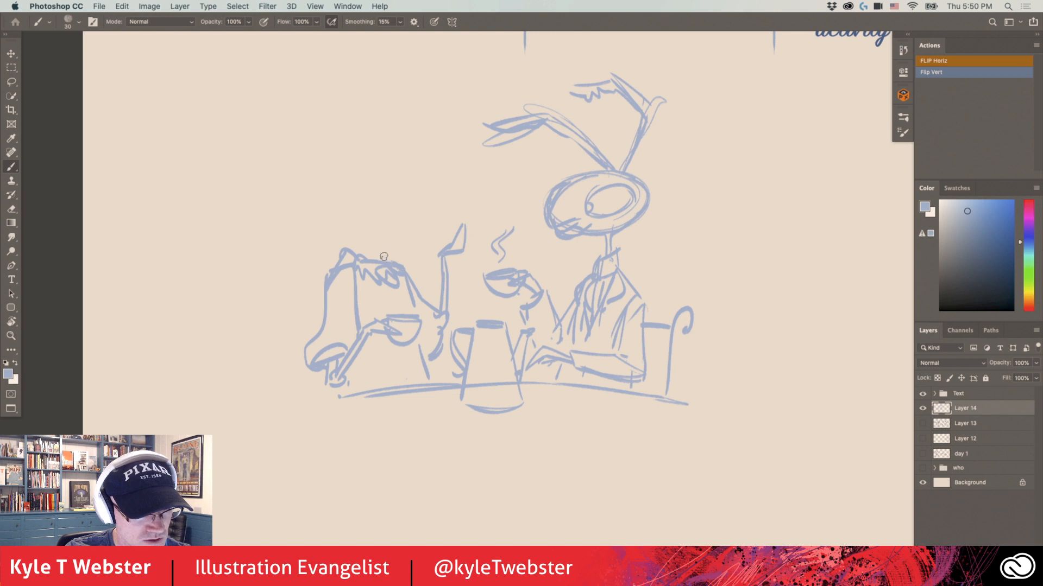
# Draw the second insect's neck and oval head with bent antennae, a lashed eye and a mouth, and extend the table edge beneath it
pyautogui.moveTo(377, 261)
pyautogui.mouseDown()
pyautogui.moveTo(378, 223)
pyautogui.moveTo(412, 238)
pyautogui.moveTo(355, 169)
pyautogui.moveTo(402, 240)
pyautogui.moveTo(345, 176)
pyautogui.moveTo(408, 241)
pyautogui.moveTo(335, 177)
pyautogui.moveTo(357, 166)
pyautogui.moveTo(405, 189)
pyautogui.moveTo(337, 172)
pyautogui.moveTo(396, 227)
pyautogui.moveTo(362, 159)
pyautogui.moveTo(370, 168)
pyautogui.moveTo(359, 169)
pyautogui.moveTo(389, 109)
pyautogui.mouseUp()
pyautogui.moveTo(361, 166)
pyautogui.mouseDown()
pyautogui.moveTo(384, 99)
pyautogui.moveTo(385, 116)
pyautogui.moveTo(392, 100)
pyautogui.moveTo(429, 131)
pyautogui.moveTo(446, 165)
pyautogui.moveTo(384, 101)
pyautogui.mouseUp()
pyautogui.moveTo(392, 176)
pyautogui.mouseDown()
pyautogui.moveTo(406, 129)
pyautogui.moveTo(394, 120)
pyautogui.moveTo(487, 81)
pyautogui.moveTo(421, 117)
pyautogui.mouseUp()
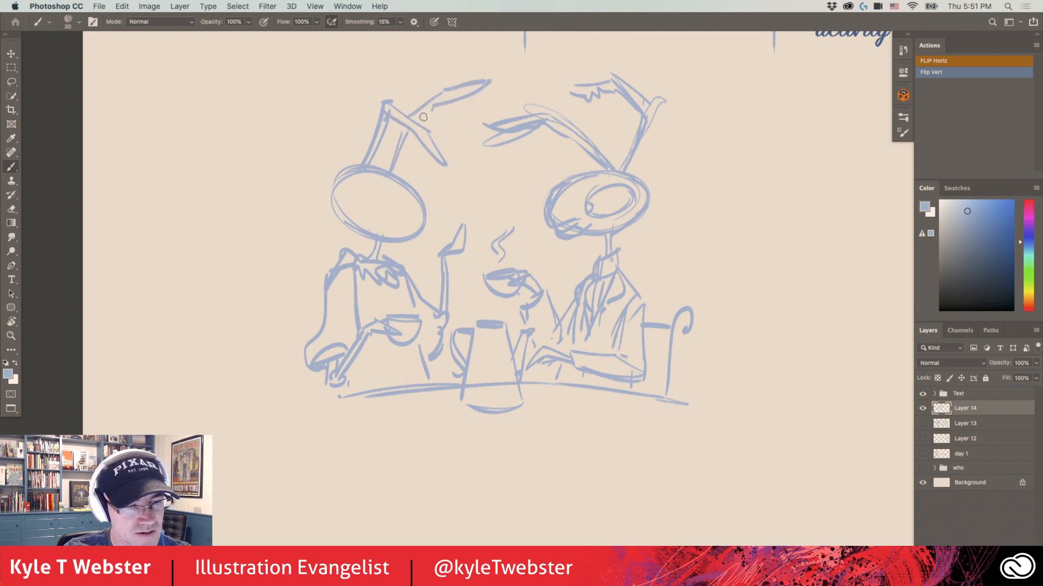
pyautogui.moveTo(382, 210)
pyautogui.mouseDown()
pyautogui.moveTo(369, 187)
pyautogui.moveTo(355, 197)
pyautogui.moveTo(382, 220)
pyautogui.moveTo(364, 179)
pyautogui.moveTo(351, 187)
pyautogui.moveTo(340, 174)
pyautogui.moveTo(378, 208)
pyautogui.moveTo(379, 196)
pyautogui.moveTo(417, 218)
pyautogui.moveTo(420, 209)
pyautogui.moveTo(409, 243)
pyautogui.moveTo(380, 229)
pyautogui.mouseUp()
pyautogui.moveTo(332, 182); pyautogui.dragTo(364, 236)
pyautogui.moveTo(395, 391); pyautogui.dragTo(316, 410)
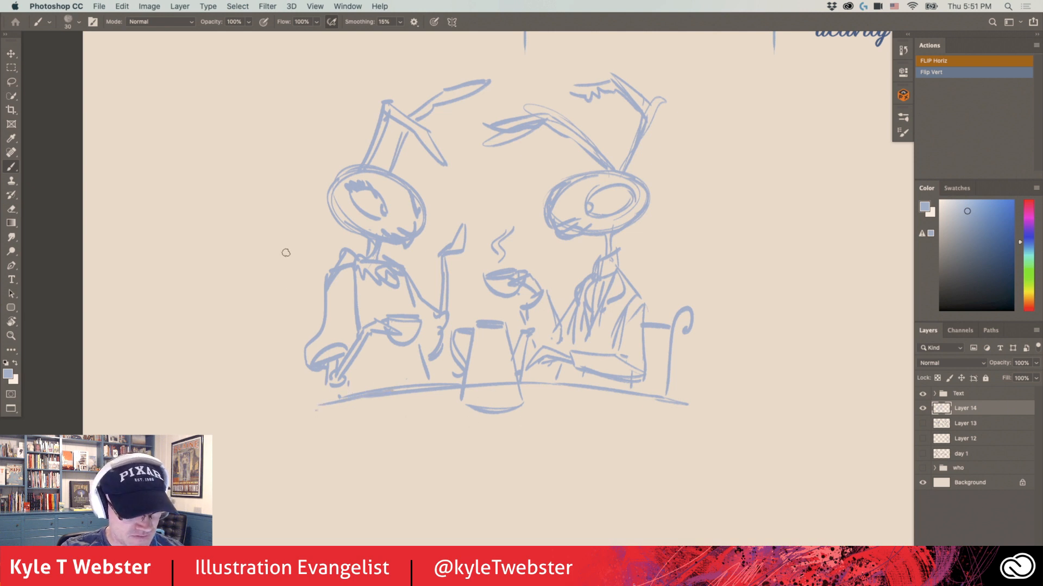
# Sketch plates, a small dish and cutlery on the tabletop on both sides of the coffee pot
pyautogui.moveTo(424, 406)
pyautogui.mouseDown()
pyautogui.moveTo(371, 415)
pyautogui.moveTo(405, 404)
pyautogui.moveTo(453, 422)
pyautogui.mouseUp()
pyautogui.moveTo(347, 413); pyautogui.dragTo(358, 429)
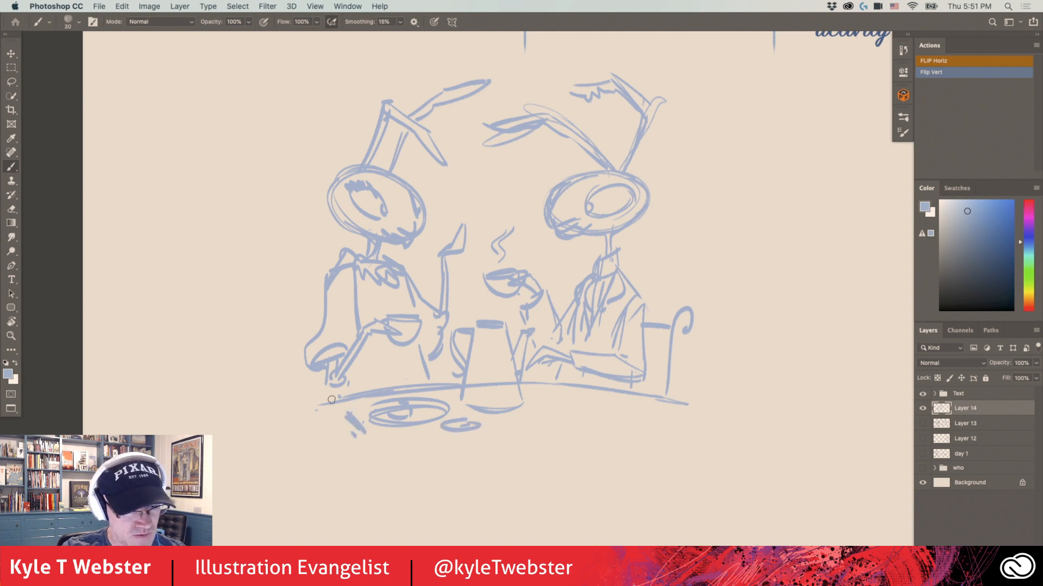
pyautogui.moveTo(630, 407)
pyautogui.mouseDown()
pyautogui.moveTo(600, 429)
pyautogui.moveTo(586, 404)
pyautogui.mouseUp()
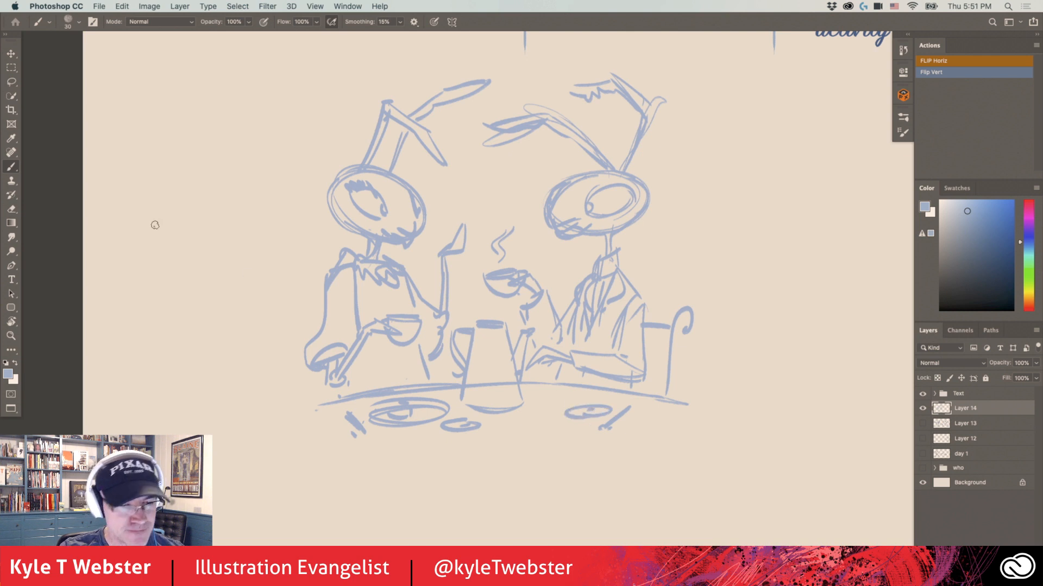
# Lower the opacity of the blue sketch layer to 30%
pyautogui.keyDown('alt'); pyautogui.click(372, 343); pyautogui.keyUp('alt')
pyautogui.moveTo(372, 343); pyautogui.dragTo(367, 359)
pyautogui.moveTo(364, 314)
pyautogui.mouseDown()
pyautogui.moveTo(349, 341)
pyautogui.moveTo(278, 345)
pyautogui.mouseUp()
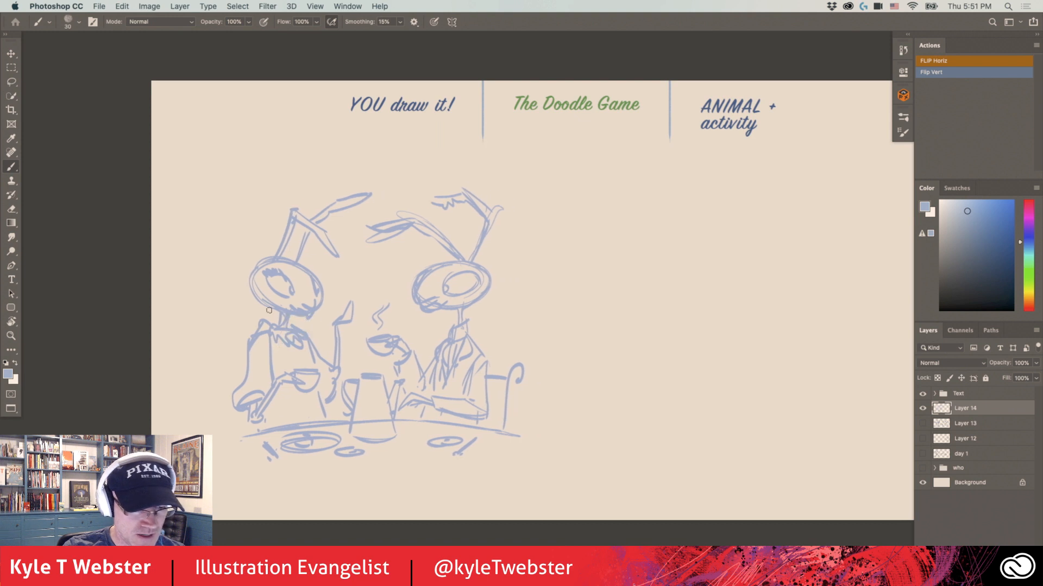
pyautogui.click(1023, 363)
pyautogui.write('30')
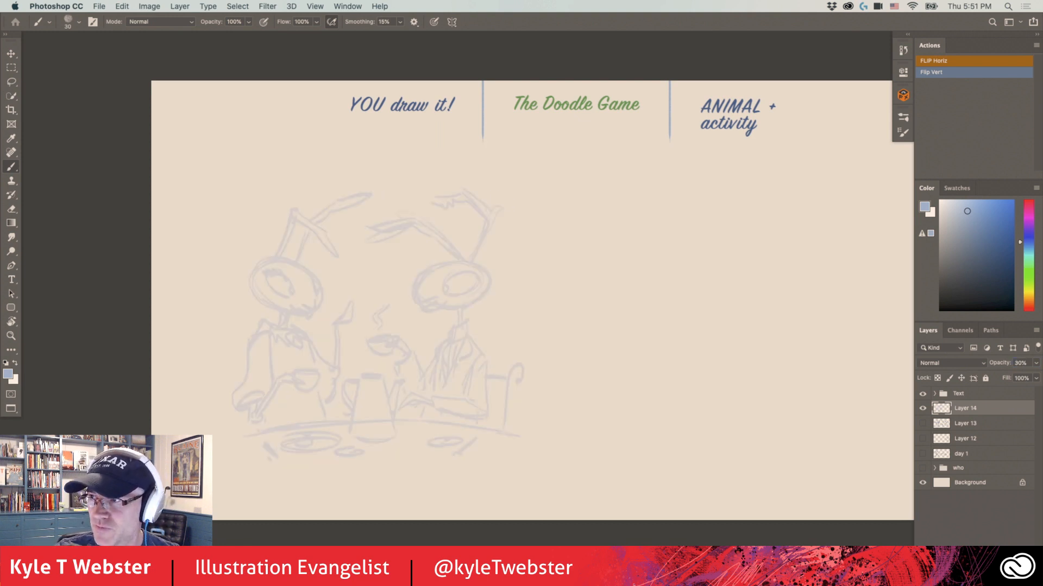
# Add a new layer above the faded sketch and choose a very dark navy brush colour for inking
pyautogui.click(293, 353)
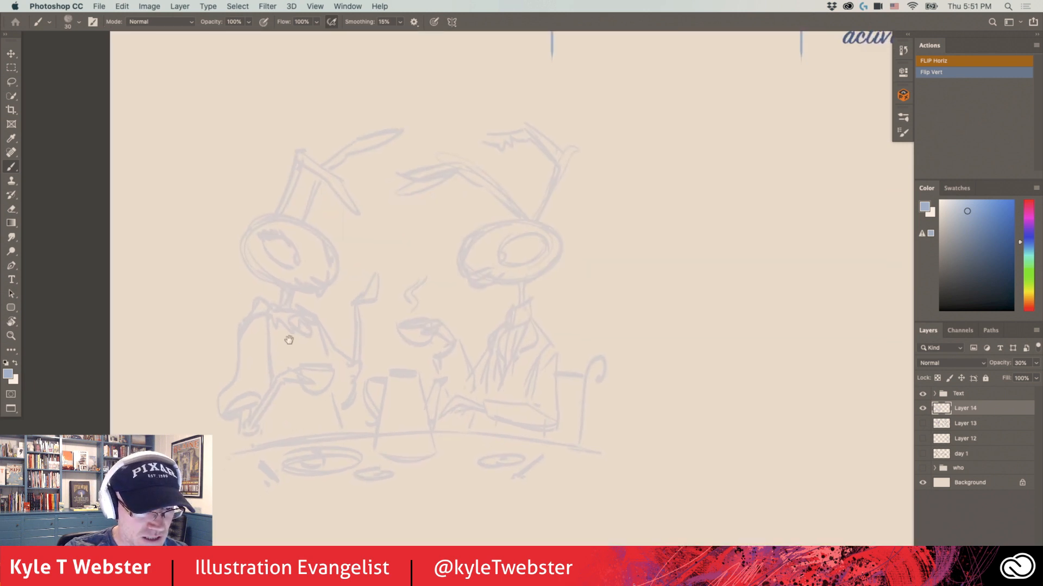
pyautogui.press('super+shift+alt+n')
pyautogui.click(993, 286)
pyautogui.click(532, 241)
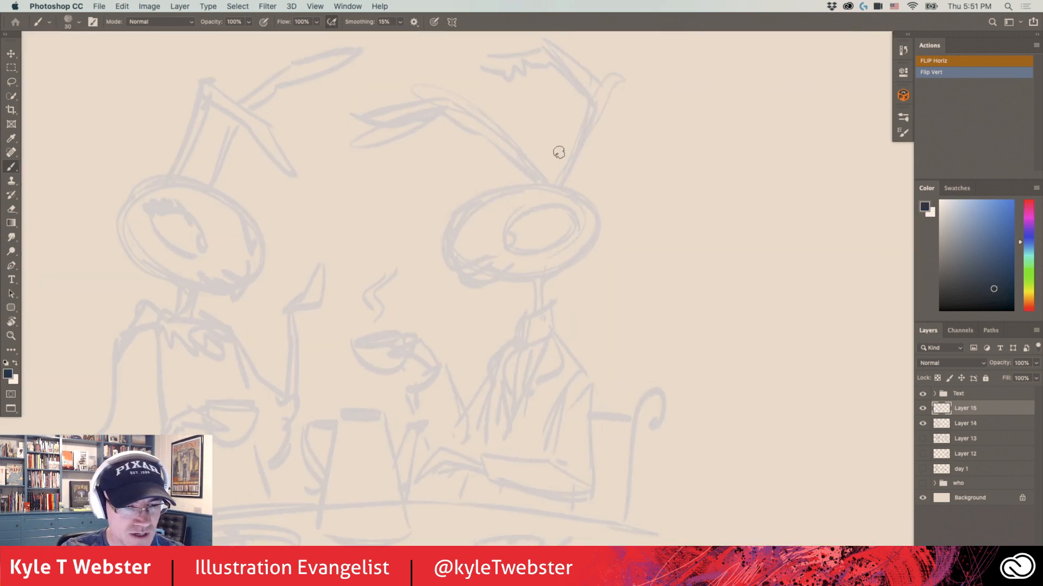
# Ink the suited insect's large eye, oval head outline, mouth and thin neck over the sketch
pyautogui.moveTo(566, 208); pyautogui.dragTo(511, 243)
pyautogui.moveTo(566, 217)
pyautogui.mouseDown()
pyautogui.moveTo(498, 224)
pyautogui.moveTo(532, 247)
pyautogui.moveTo(544, 223)
pyautogui.moveTo(511, 238)
pyautogui.moveTo(492, 209)
pyautogui.moveTo(470, 237)
pyautogui.mouseUp()
pyautogui.scroll(-2, 510, 228)
pyautogui.press('super+z')
pyautogui.hotkey('ctrl', 'z')
pyautogui.moveTo(552, 210)
pyautogui.mouseDown()
pyautogui.moveTo(479, 224)
pyautogui.moveTo(471, 256)
pyautogui.mouseUp()
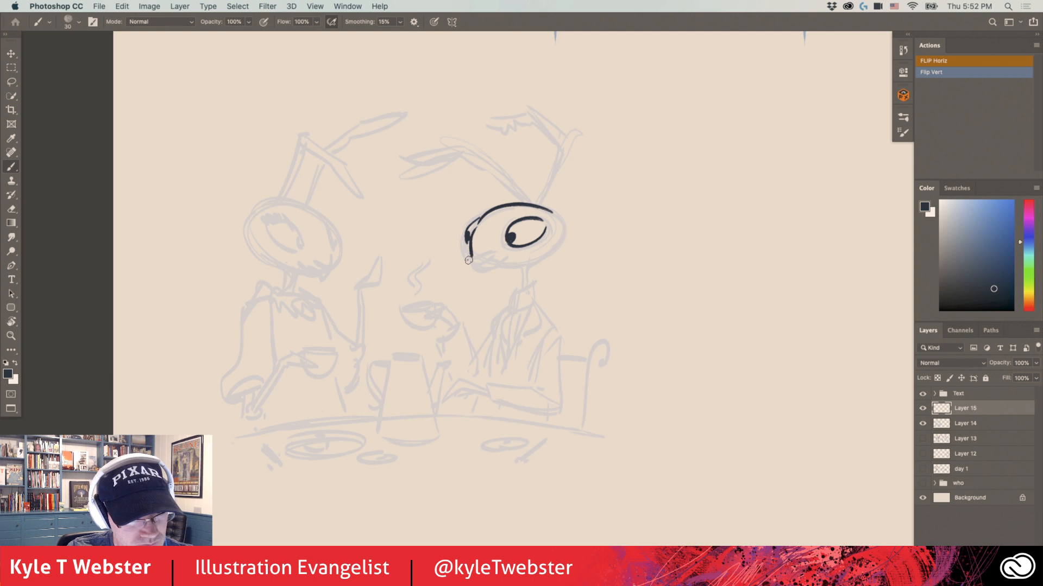
pyautogui.moveTo(471, 260); pyautogui.dragTo(532, 262)
pyautogui.moveTo(551, 209)
pyautogui.mouseDown()
pyautogui.moveTo(537, 256)
pyautogui.moveTo(512, 258)
pyautogui.moveTo(517, 288)
pyautogui.mouseUp()
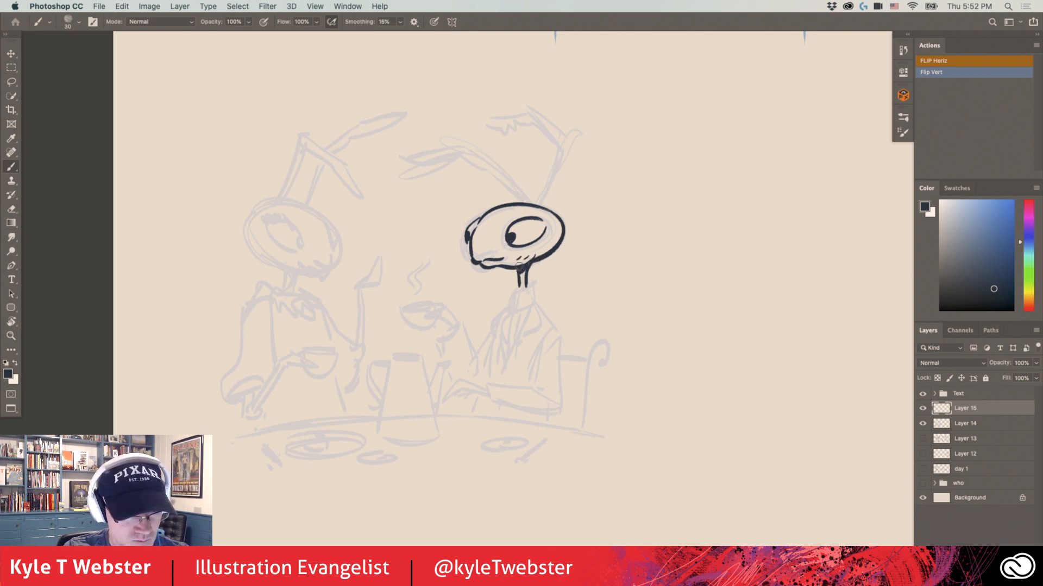
# Ink the suited insect's shirt collar, tie and jacket, with lapels, a resting sleeve and the raised arm's sleeve
pyautogui.moveTo(530, 284)
pyautogui.mouseDown()
pyautogui.moveTo(520, 292)
pyautogui.moveTo(534, 307)
pyautogui.moveTo(513, 311)
pyautogui.moveTo(519, 285)
pyautogui.moveTo(511, 310)
pyautogui.mouseUp()
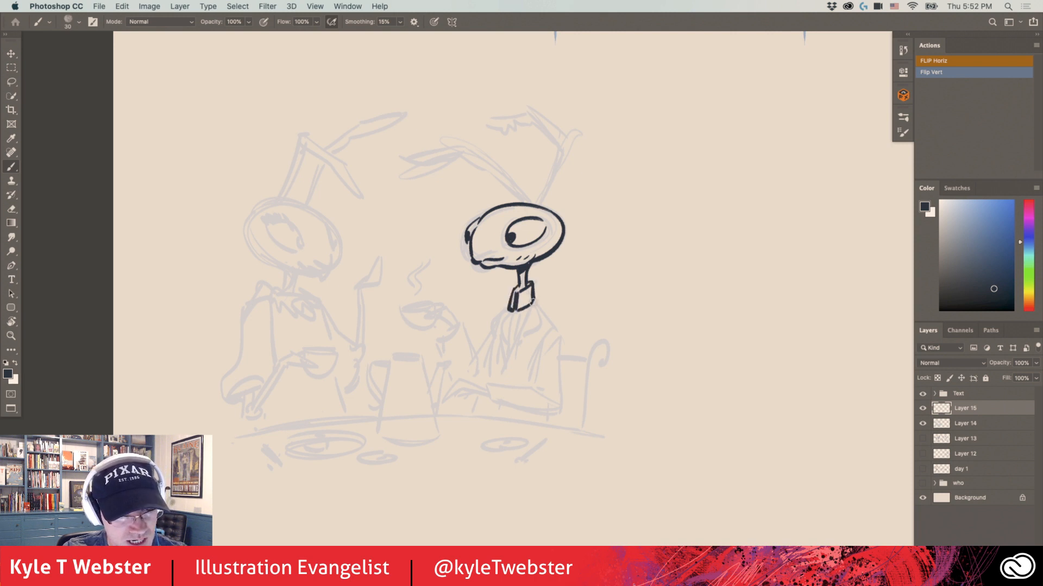
pyautogui.moveTo(521, 327); pyautogui.dragTo(505, 373)
pyautogui.moveTo(532, 296)
pyautogui.mouseDown()
pyautogui.moveTo(560, 335)
pyautogui.moveTo(562, 412)
pyautogui.mouseUp()
pyautogui.moveTo(557, 336)
pyautogui.mouseDown()
pyautogui.moveTo(531, 374)
pyautogui.moveTo(542, 396)
pyautogui.moveTo(489, 389)
pyautogui.moveTo(493, 407)
pyautogui.moveTo(554, 414)
pyautogui.mouseUp()
pyautogui.press('super+z')
pyautogui.moveTo(492, 404); pyautogui.dragTo(553, 415)
pyautogui.moveTo(538, 309); pyautogui.dragTo(512, 359)
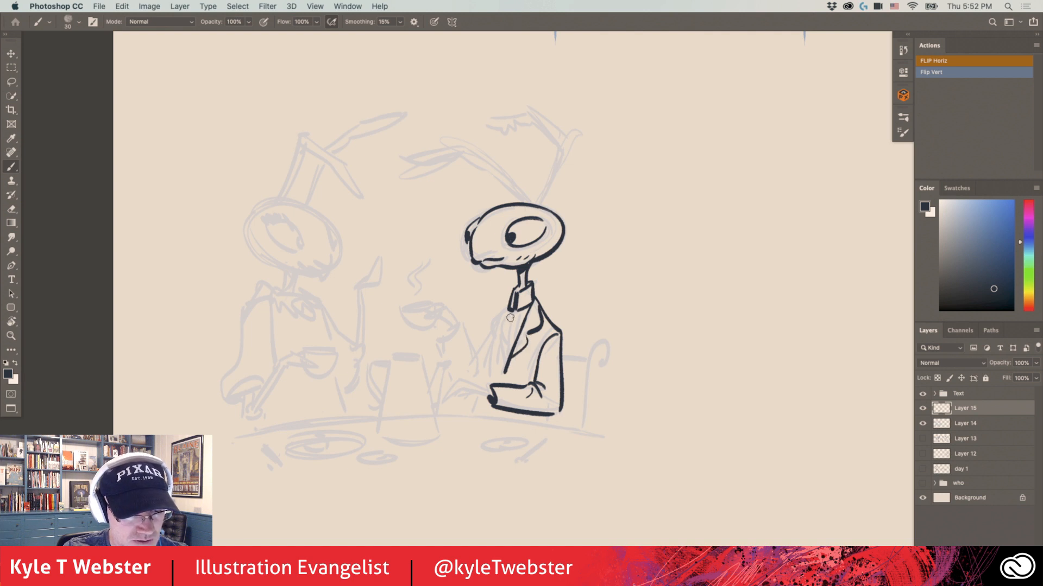
pyautogui.moveTo(512, 308); pyautogui.dragTo(507, 361)
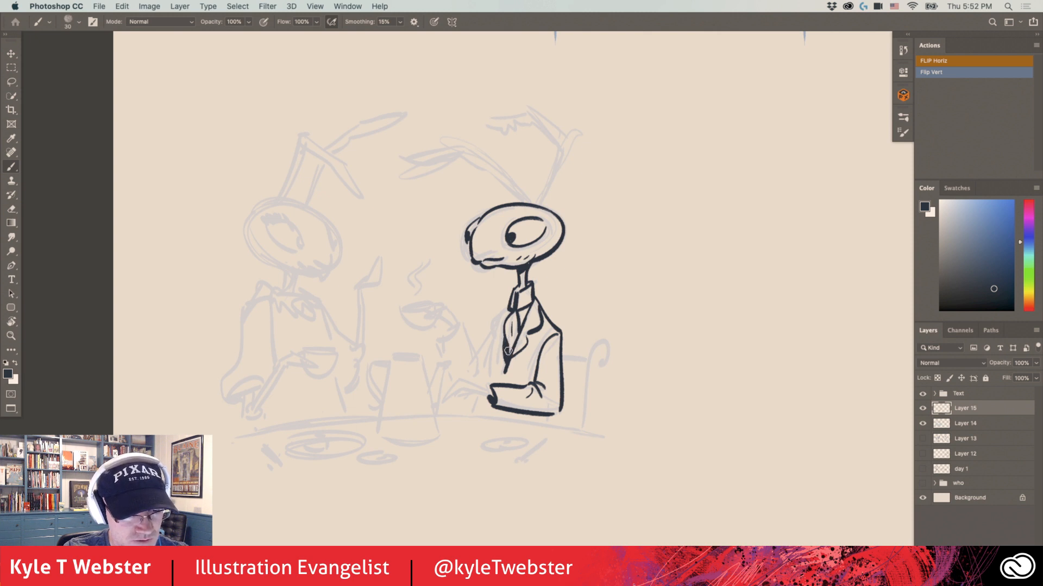
pyautogui.moveTo(512, 301)
pyautogui.mouseDown()
pyautogui.moveTo(501, 349)
pyautogui.moveTo(490, 334)
pyautogui.moveTo(497, 321)
pyautogui.moveTo(471, 360)
pyautogui.moveTo(445, 339)
pyautogui.mouseUp()
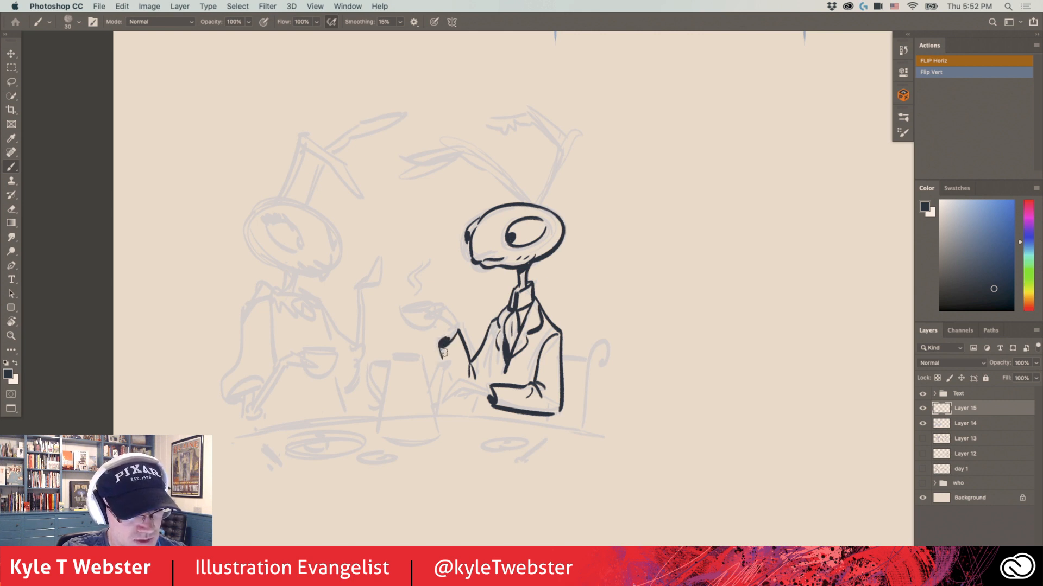
# Ink the coffee pot with its spout, dark lid opening and curved handle, and decorate it with a flower and base scallops
pyautogui.moveTo(454, 361); pyautogui.dragTo(428, 390)
pyautogui.moveTo(453, 363)
pyautogui.mouseDown()
pyautogui.moveTo(436, 408)
pyautogui.moveTo(441, 435)
pyautogui.moveTo(380, 443)
pyautogui.moveTo(389, 359)
pyautogui.mouseUp()
pyautogui.moveTo(434, 413); pyautogui.dragTo(416, 357)
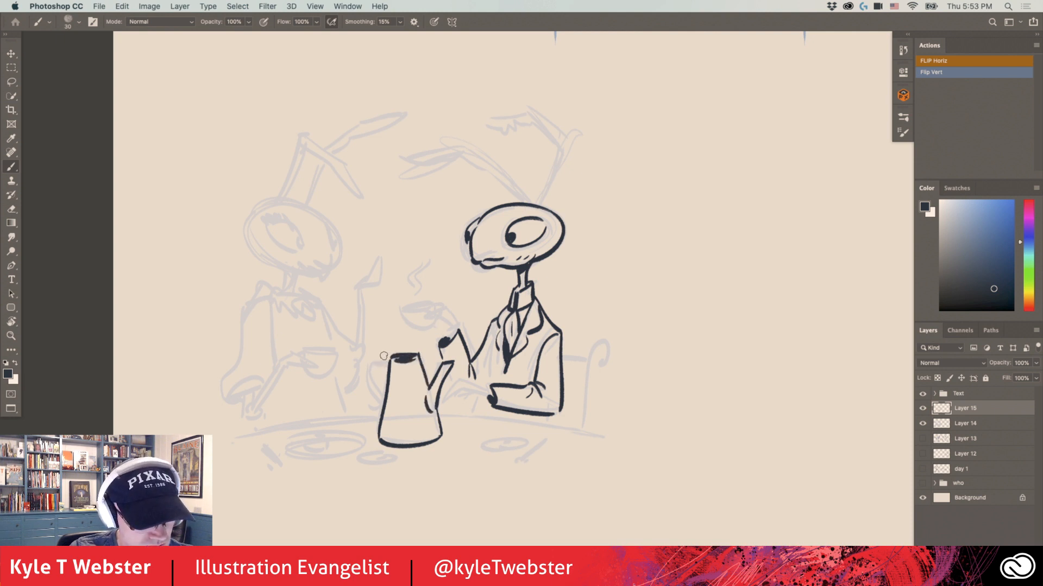
pyautogui.moveTo(385, 370)
pyautogui.mouseDown()
pyautogui.moveTo(375, 408)
pyautogui.moveTo(374, 376)
pyautogui.moveTo(377, 399)
pyautogui.moveTo(384, 393)
pyautogui.moveTo(374, 373)
pyautogui.mouseUp()
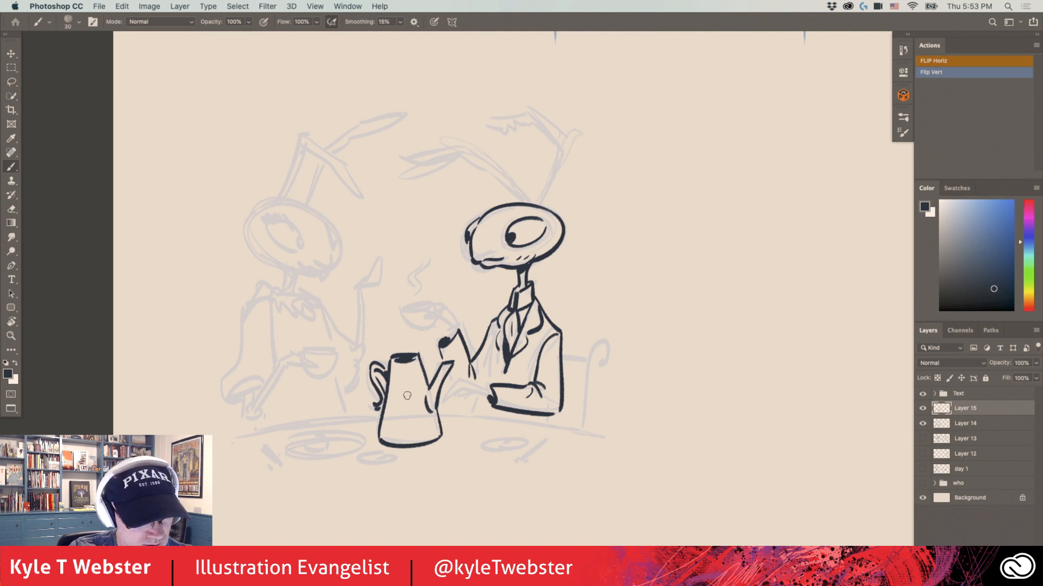
pyautogui.moveTo(408, 399)
pyautogui.mouseDown()
pyautogui.moveTo(398, 402)
pyautogui.moveTo(410, 381)
pyautogui.moveTo(400, 380)
pyautogui.moveTo(400, 415)
pyautogui.moveTo(420, 433)
pyautogui.moveTo(388, 434)
pyautogui.mouseUp()
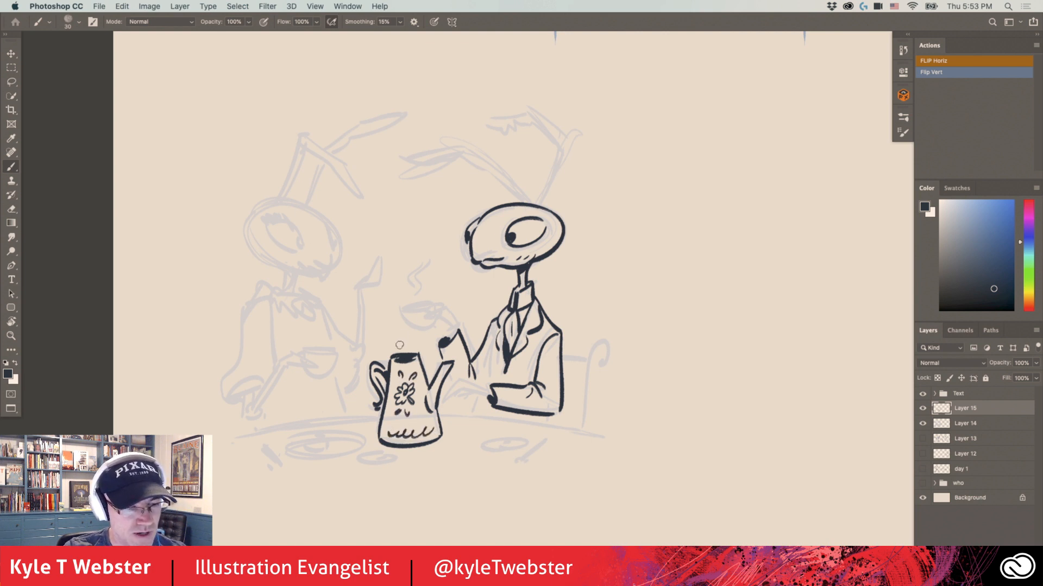
# Ink the suited insect's steaming cup and both hands, add a jacket button, and line the table edge beneath him
pyautogui.moveTo(441, 311)
pyautogui.mouseDown()
pyautogui.moveTo(423, 314)
pyautogui.moveTo(440, 324)
pyautogui.moveTo(427, 307)
pyautogui.moveTo(399, 305)
pyautogui.moveTo(406, 324)
pyautogui.moveTo(419, 315)
pyautogui.moveTo(432, 262)
pyautogui.moveTo(419, 261)
pyautogui.moveTo(414, 291)
pyautogui.mouseUp()
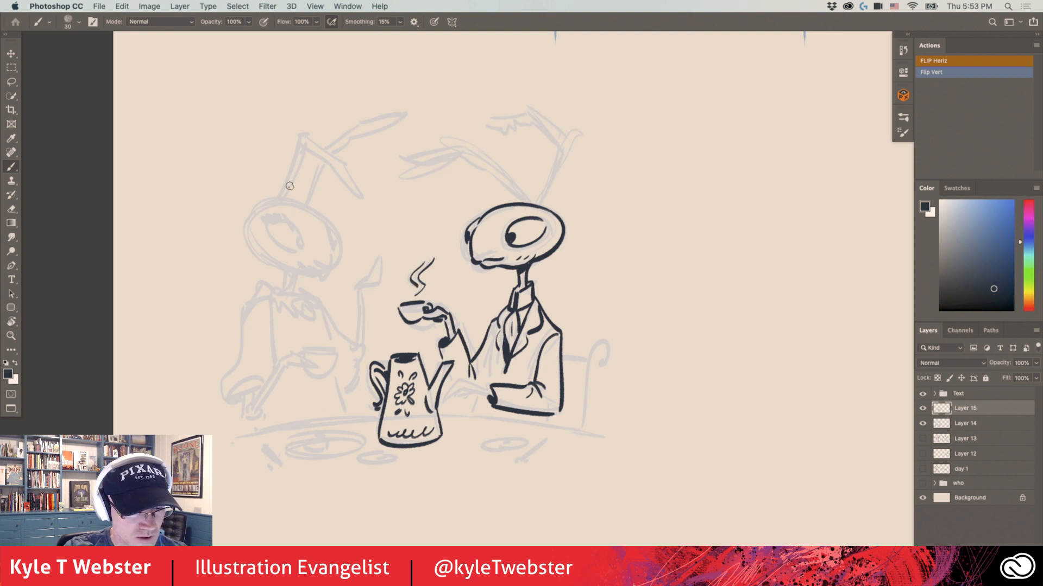
pyautogui.moveTo(481, 392)
pyautogui.mouseDown()
pyautogui.moveTo(459, 404)
pyautogui.moveTo(452, 434)
pyautogui.moveTo(492, 385)
pyautogui.mouseUp()
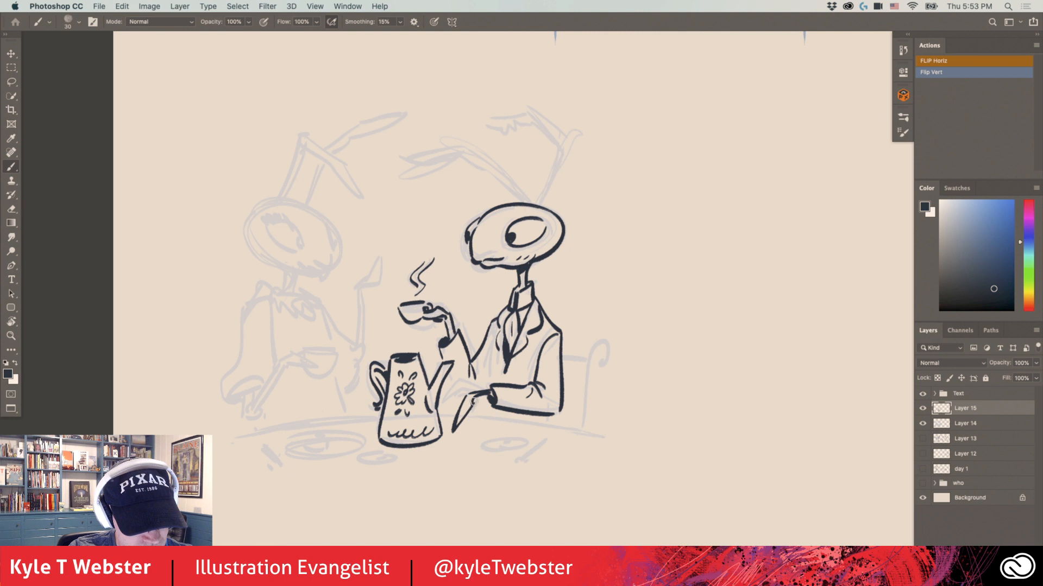
pyautogui.moveTo(449, 380); pyautogui.dragTo(452, 400)
pyautogui.moveTo(496, 334)
pyautogui.mouseDown()
pyautogui.moveTo(494, 361)
pyautogui.moveTo(515, 369)
pyautogui.mouseUp()
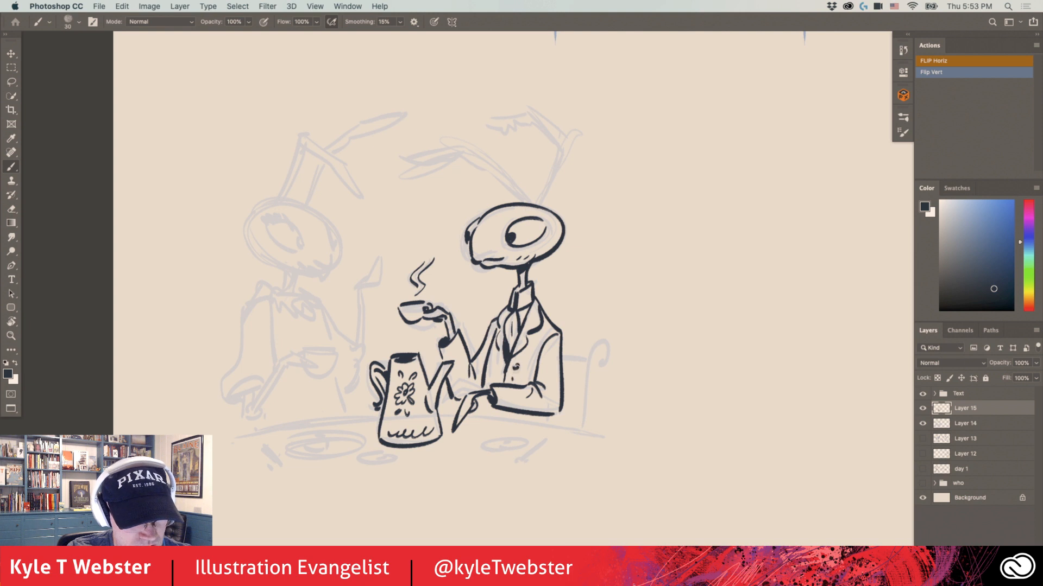
pyautogui.moveTo(604, 438)
pyautogui.mouseDown()
pyautogui.moveTo(441, 422)
pyautogui.moveTo(480, 420)
pyautogui.mouseUp()
pyautogui.moveTo(550, 426)
pyautogui.mouseDown()
pyautogui.moveTo(550, 413)
pyautogui.moveTo(534, 415)
pyautogui.mouseUp()
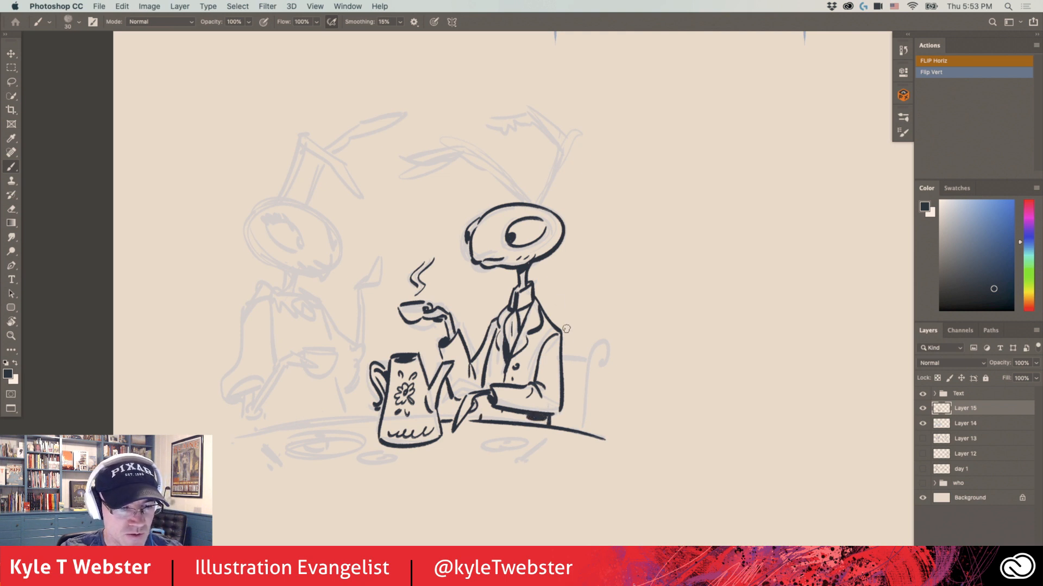
# Fill the jacket's body and sleeves with a loose plaid pattern of crossing lines
pyautogui.moveTo(558, 377); pyautogui.dragTo(544, 361)
pyautogui.moveTo(557, 354); pyautogui.dragTo(545, 353)
pyautogui.moveTo(513, 392); pyautogui.dragTo(516, 408)
pyautogui.moveTo(551, 345); pyautogui.dragTo(549, 387)
pyautogui.moveTo(555, 362); pyautogui.dragTo(554, 405)
pyautogui.moveTo(535, 363); pyautogui.dragTo(525, 379)
pyautogui.moveTo(538, 339)
pyautogui.mouseDown()
pyautogui.moveTo(506, 329)
pyautogui.moveTo(490, 382)
pyautogui.mouseUp()
pyautogui.moveTo(497, 354)
pyautogui.mouseDown()
pyautogui.moveTo(493, 376)
pyautogui.moveTo(475, 362)
pyautogui.moveTo(483, 372)
pyautogui.moveTo(455, 374)
pyautogui.mouseUp()
# Ink the suited insect's two bent, jointed antennae with serrated tips curving over its head
pyautogui.moveTo(455, 230); pyautogui.dragTo(471, 273)
pyautogui.moveTo(558, 249)
pyautogui.mouseDown()
pyautogui.moveTo(562, 201)
pyautogui.moveTo(513, 161)
pyautogui.moveTo(480, 174)
pyautogui.moveTo(527, 164)
pyautogui.moveTo(560, 197)
pyautogui.mouseUp()
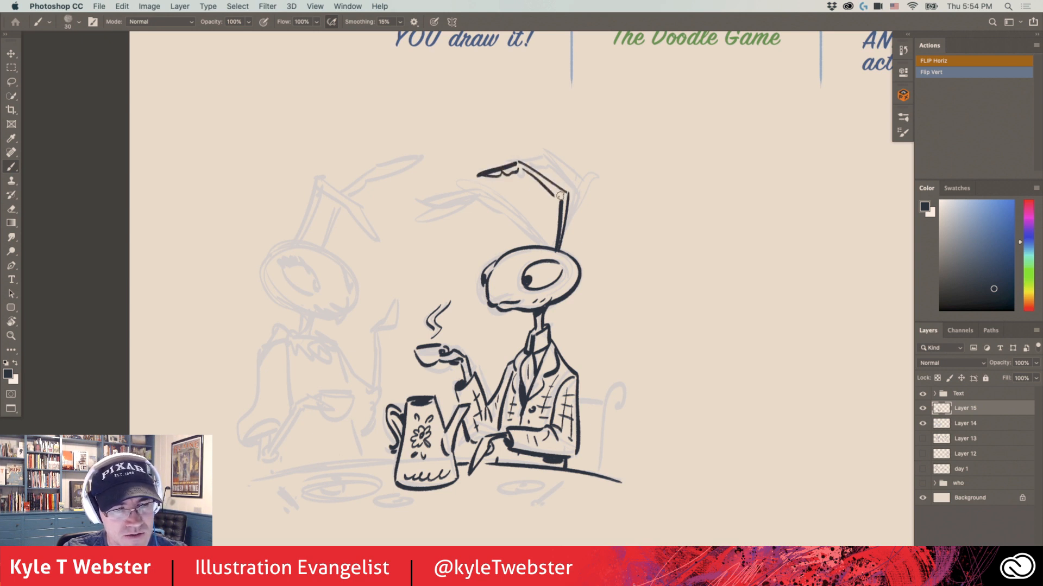
pyautogui.moveTo(542, 245)
pyautogui.mouseDown()
pyautogui.moveTo(485, 190)
pyautogui.moveTo(505, 208)
pyautogui.moveTo(458, 196)
pyautogui.moveTo(426, 222)
pyautogui.moveTo(462, 198)
pyautogui.mouseUp()
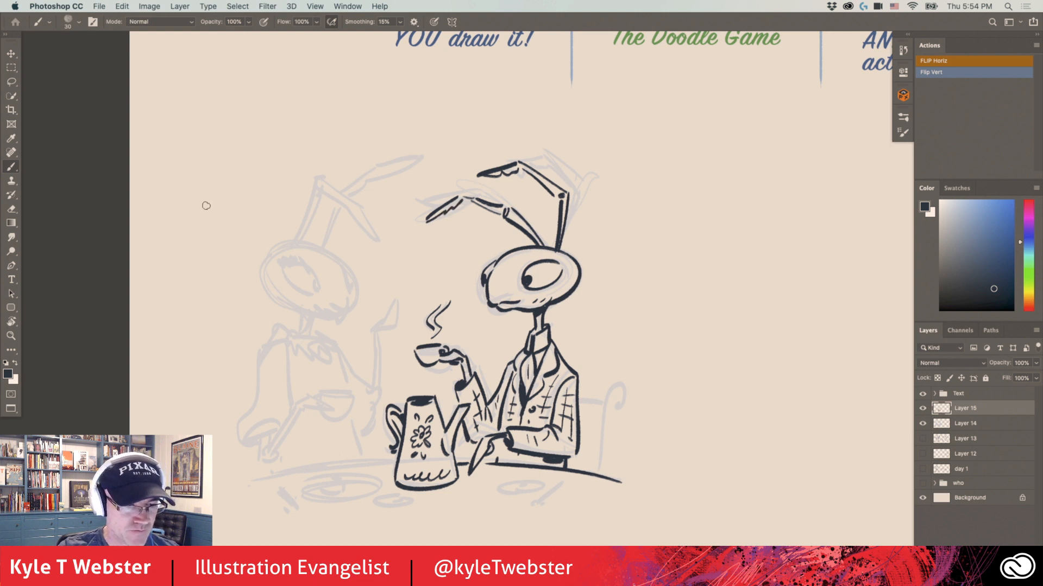
# Ink the chair back with its curled top behind the suited insect
pyautogui.moveTo(353, 323)
pyautogui.mouseDown()
pyautogui.moveTo(384, 291)
pyautogui.moveTo(328, 278)
pyautogui.mouseUp()
pyautogui.moveTo(651, 383); pyautogui.dragTo(630, 440)
pyautogui.moveTo(637, 383)
pyautogui.mouseDown()
pyautogui.moveTo(613, 380)
pyautogui.moveTo(625, 433)
pyautogui.mouseUp()
pyautogui.moveTo(316, 384); pyautogui.dragTo(357, 376)
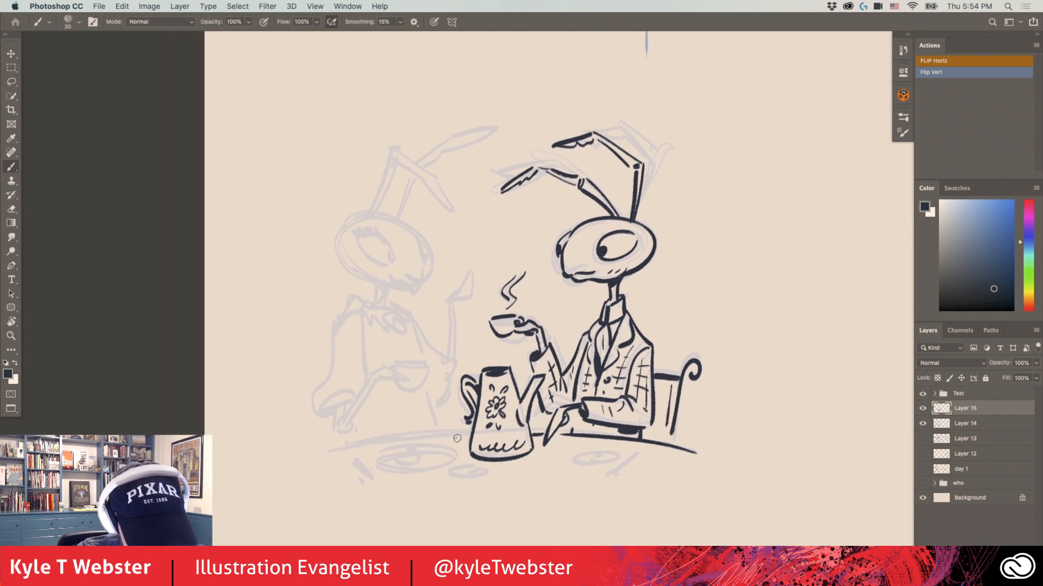
# Ink the table edge beside the pot, and add a plate with food, cutlery, a small dish and a second plate
pyautogui.moveTo(466, 437); pyautogui.dragTo(348, 450)
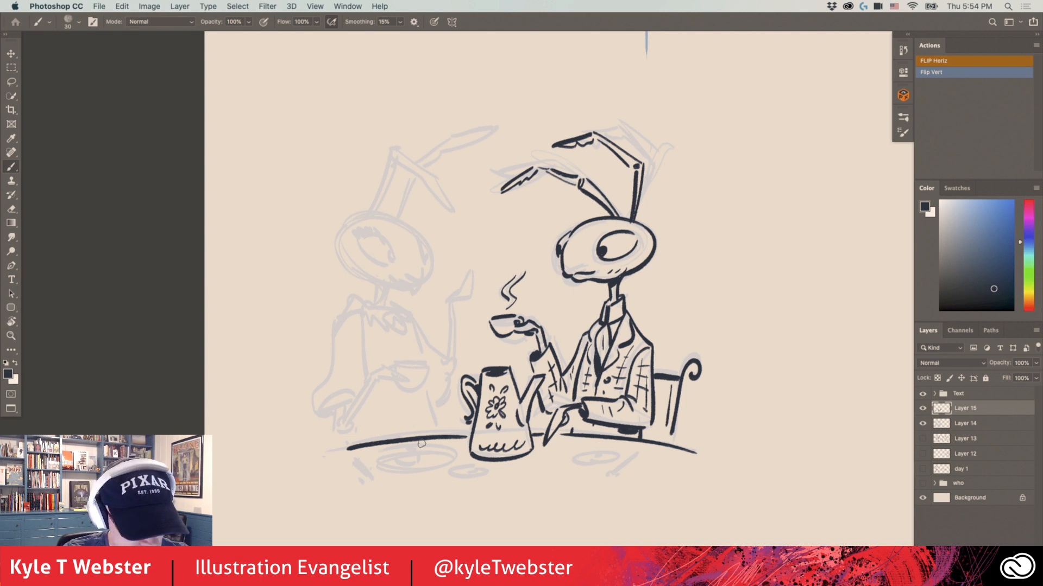
pyautogui.moveTo(420, 461)
pyautogui.mouseDown()
pyautogui.moveTo(432, 448)
pyautogui.moveTo(401, 455)
pyautogui.moveTo(434, 455)
pyautogui.moveTo(441, 468)
pyautogui.moveTo(385, 469)
pyautogui.moveTo(402, 462)
pyautogui.mouseUp()
pyautogui.moveTo(470, 472); pyautogui.dragTo(471, 479)
pyautogui.moveTo(359, 458)
pyautogui.mouseDown()
pyautogui.moveTo(372, 489)
pyautogui.moveTo(357, 485)
pyautogui.mouseUp()
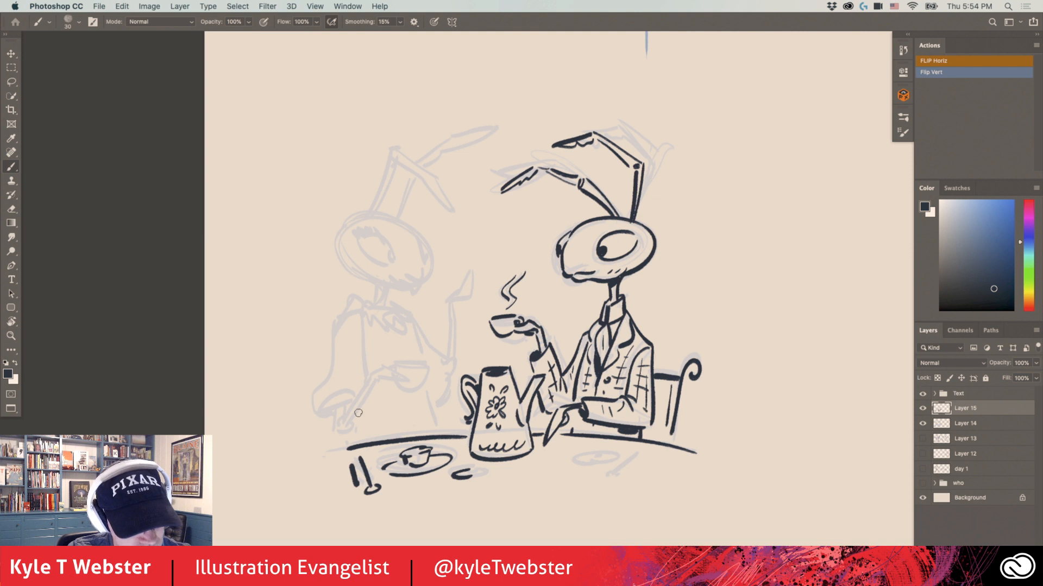
pyautogui.moveTo(604, 455); pyautogui.dragTo(590, 456)
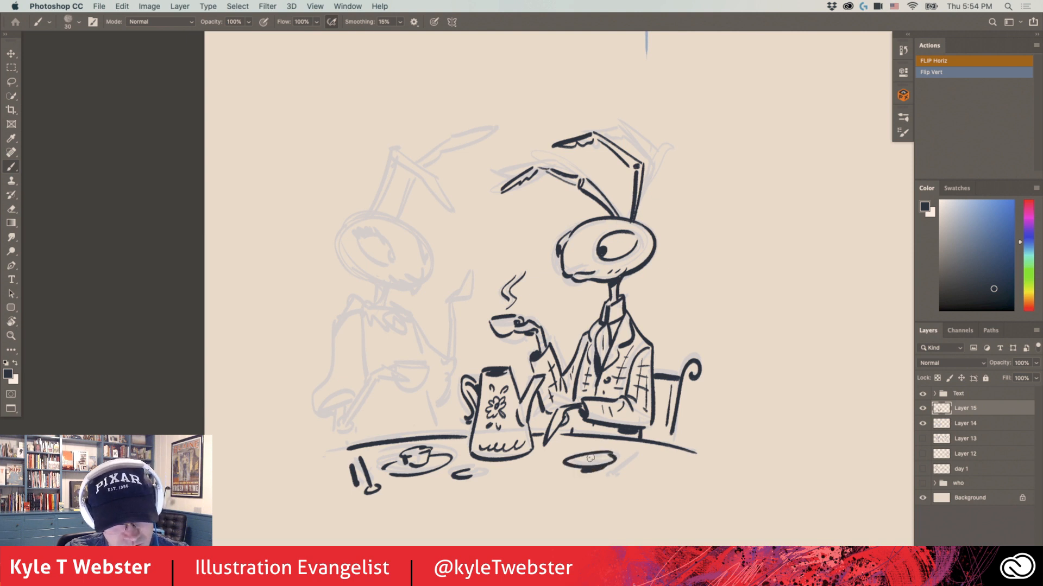
# Ink the second insect's draped sleeve, bent forearm, ruffled collar and front, and the cup in its hand
pyautogui.moveTo(345, 370)
pyautogui.mouseDown()
pyautogui.moveTo(415, 374)
pyautogui.moveTo(351, 432)
pyautogui.mouseUp()
pyautogui.moveTo(386, 383)
pyautogui.mouseDown()
pyautogui.moveTo(358, 433)
pyautogui.moveTo(327, 414)
pyautogui.moveTo(347, 320)
pyautogui.mouseUp()
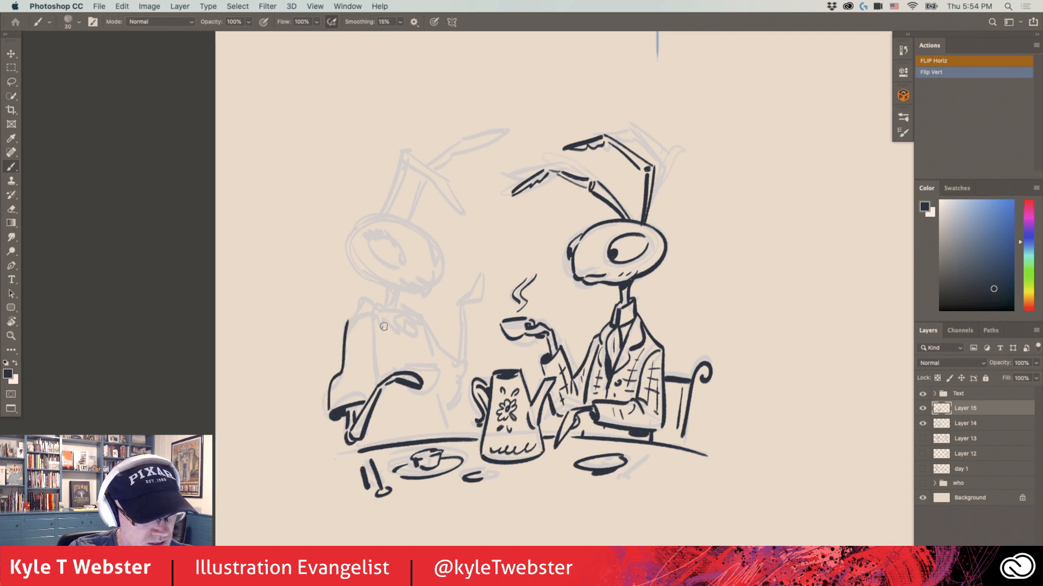
pyautogui.moveTo(374, 379)
pyautogui.mouseDown()
pyautogui.moveTo(367, 310)
pyautogui.moveTo(382, 300)
pyautogui.moveTo(378, 311)
pyautogui.moveTo(411, 304)
pyautogui.moveTo(415, 333)
pyautogui.moveTo(372, 316)
pyautogui.moveTo(410, 359)
pyautogui.mouseUp()
pyautogui.press('z')
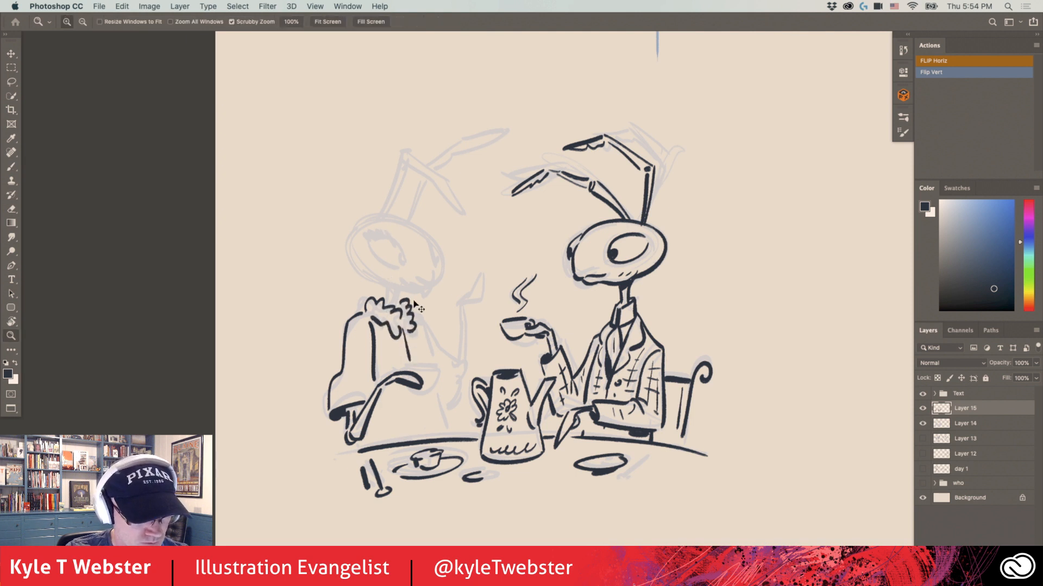
pyautogui.hotkey('ctrl', 'z')
pyautogui.press('b')
pyautogui.moveTo(414, 314)
pyautogui.mouseDown()
pyautogui.moveTo(446, 372)
pyautogui.moveTo(425, 397)
pyautogui.moveTo(415, 372)
pyautogui.mouseUp()
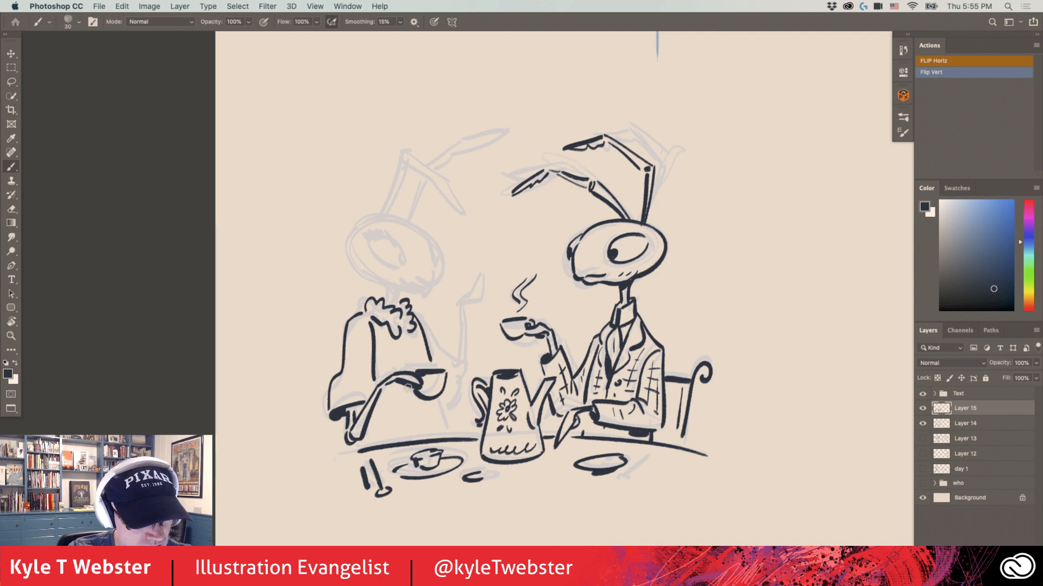
# Ink the steam above the second insect's cup, the side of its dress, and its other forearm raised from the elbow
pyautogui.moveTo(441, 310)
pyautogui.mouseDown()
pyautogui.moveTo(433, 361)
pyautogui.moveTo(448, 361)
pyautogui.mouseUp()
pyautogui.moveTo(443, 323)
pyautogui.mouseDown()
pyautogui.moveTo(450, 376)
pyautogui.moveTo(452, 367)
pyautogui.moveTo(441, 437)
pyautogui.mouseUp()
pyautogui.moveTo(452, 400); pyautogui.dragTo(444, 416)
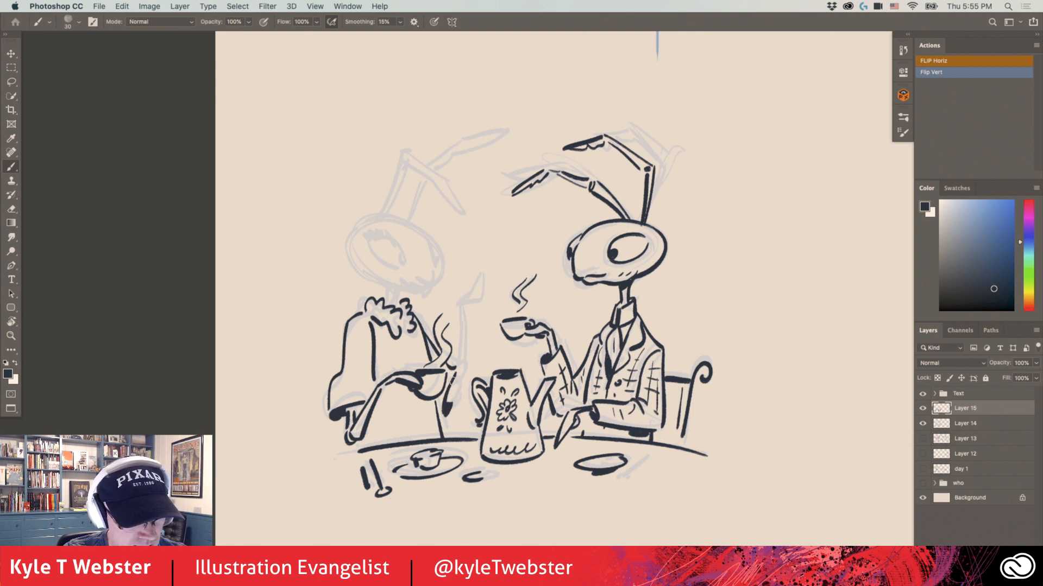
pyautogui.moveTo(462, 383)
pyautogui.mouseDown()
pyautogui.moveTo(456, 396)
pyautogui.moveTo(466, 309)
pyautogui.moveTo(485, 278)
pyautogui.moveTo(467, 315)
pyautogui.mouseUp()
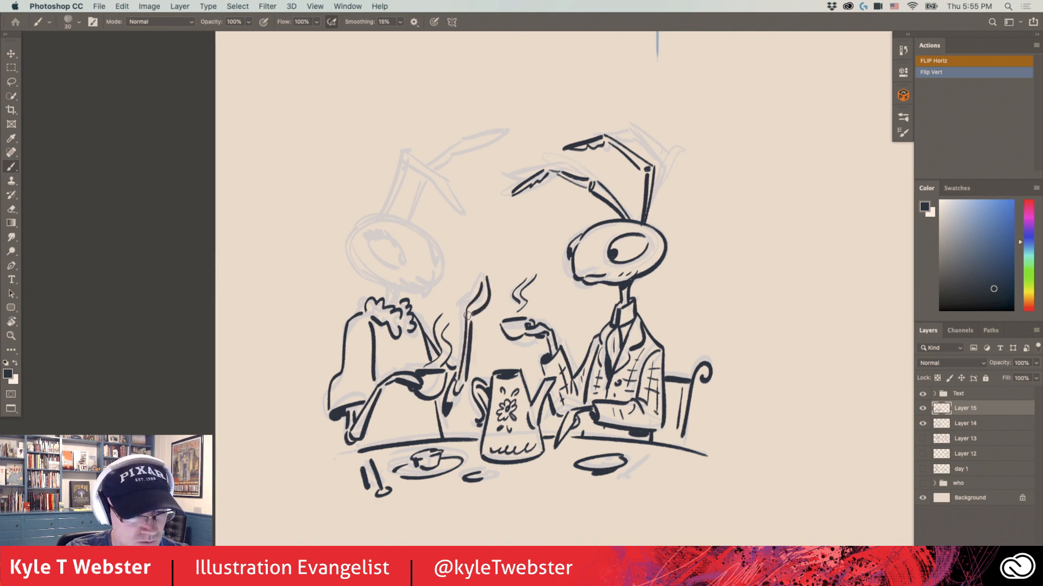
pyautogui.moveTo(449, 401)
pyautogui.mouseDown()
pyautogui.moveTo(454, 393)
pyautogui.moveTo(451, 405)
pyautogui.mouseUp()
# Decorate the second insect's dress and sleeve with loose curved floral shapes
pyautogui.moveTo(359, 356); pyautogui.dragTo(366, 366)
pyautogui.moveTo(346, 387); pyautogui.dragTo(344, 399)
pyautogui.moveTo(415, 429)
pyautogui.mouseDown()
pyautogui.moveTo(413, 414)
pyautogui.moveTo(384, 432)
pyautogui.moveTo(396, 437)
pyautogui.mouseUp()
pyautogui.moveTo(420, 341); pyautogui.dragTo(419, 358)
pyautogui.moveTo(404, 345); pyautogui.dragTo(389, 362)
pyautogui.moveTo(436, 417); pyautogui.dragTo(431, 429)
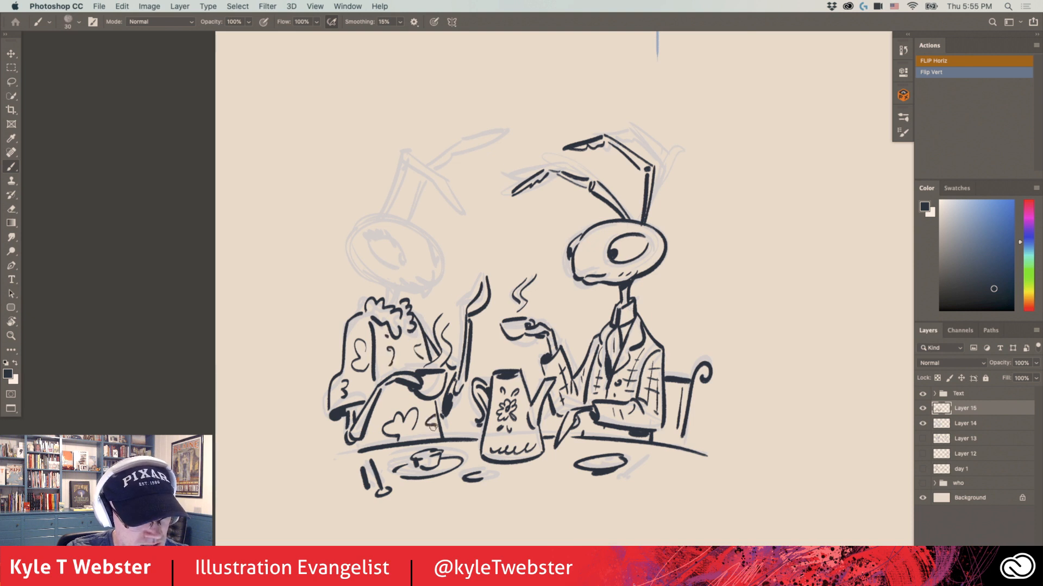
# Ink the second insect's neck, the back of its head, and its large near eye with pupil and thick lashes
pyautogui.moveTo(389, 303)
pyautogui.mouseDown()
pyautogui.moveTo(394, 287)
pyautogui.moveTo(397, 307)
pyautogui.mouseUp()
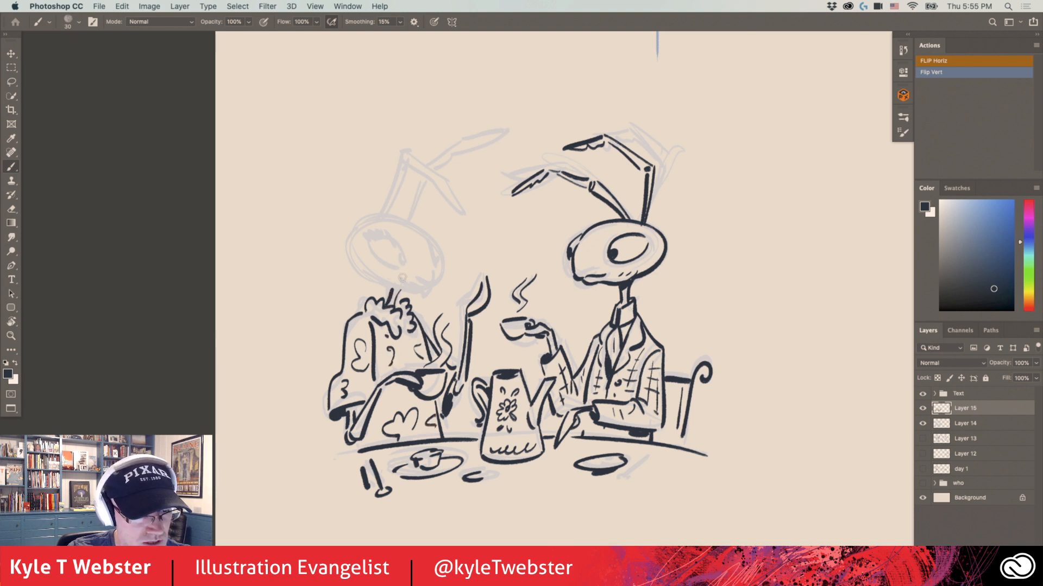
pyautogui.moveTo(374, 216)
pyautogui.mouseDown()
pyautogui.moveTo(346, 253)
pyautogui.moveTo(392, 291)
pyautogui.moveTo(419, 294)
pyautogui.moveTo(379, 237)
pyautogui.mouseUp()
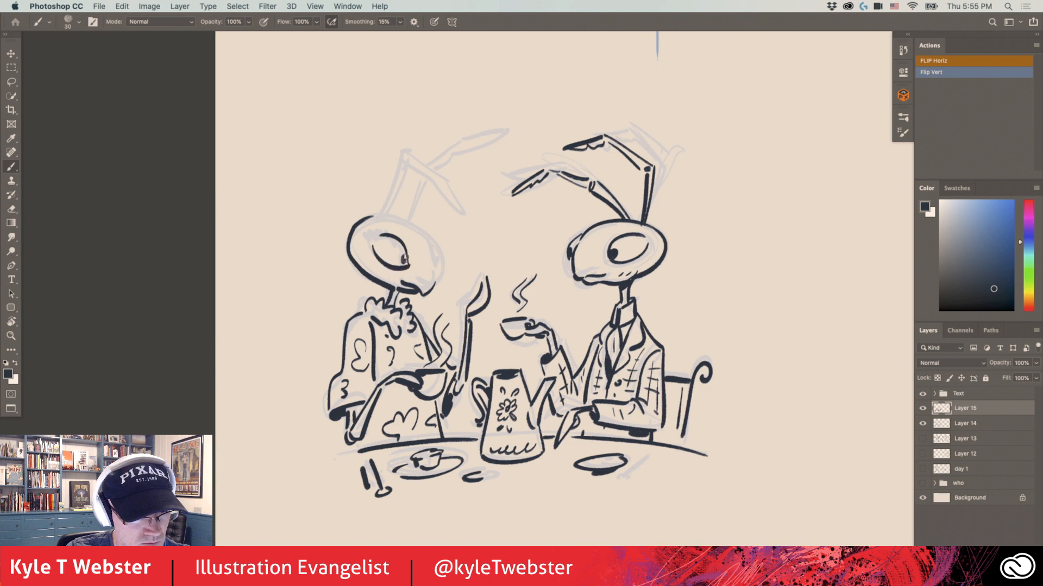
pyautogui.moveTo(391, 237)
pyautogui.mouseDown()
pyautogui.moveTo(375, 233)
pyautogui.moveTo(372, 246)
pyautogui.mouseUp()
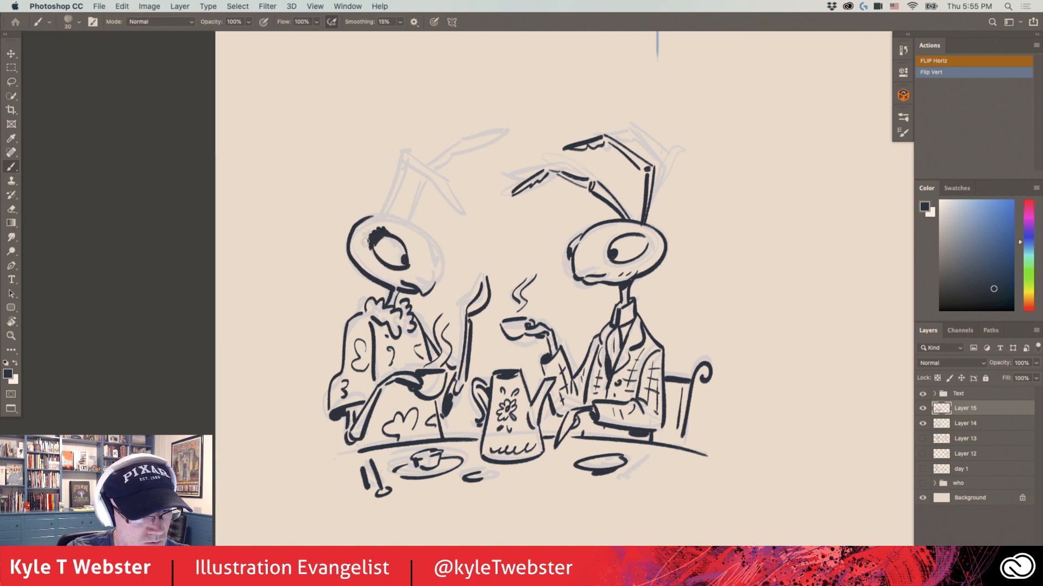
pyautogui.moveTo(374, 236); pyautogui.dragTo(365, 245)
# Ink the second insect's far eye and front of the face, close the head's top, and add its jointed, bent antennae
pyautogui.moveTo(431, 239); pyautogui.dragTo(433, 265)
pyautogui.moveTo(429, 228); pyautogui.dragTo(433, 253)
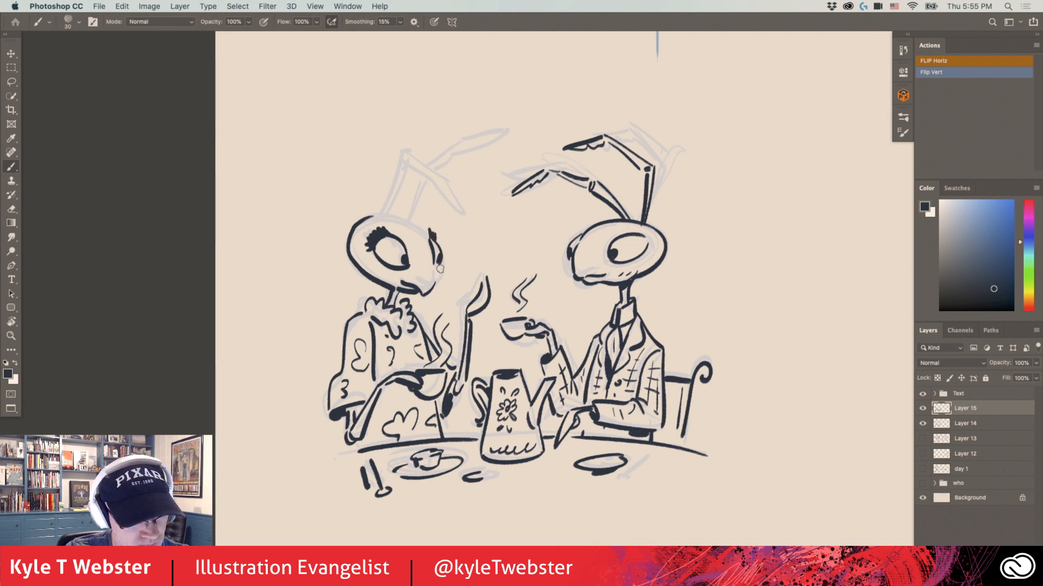
pyautogui.moveTo(440, 266); pyautogui.dragTo(436, 284)
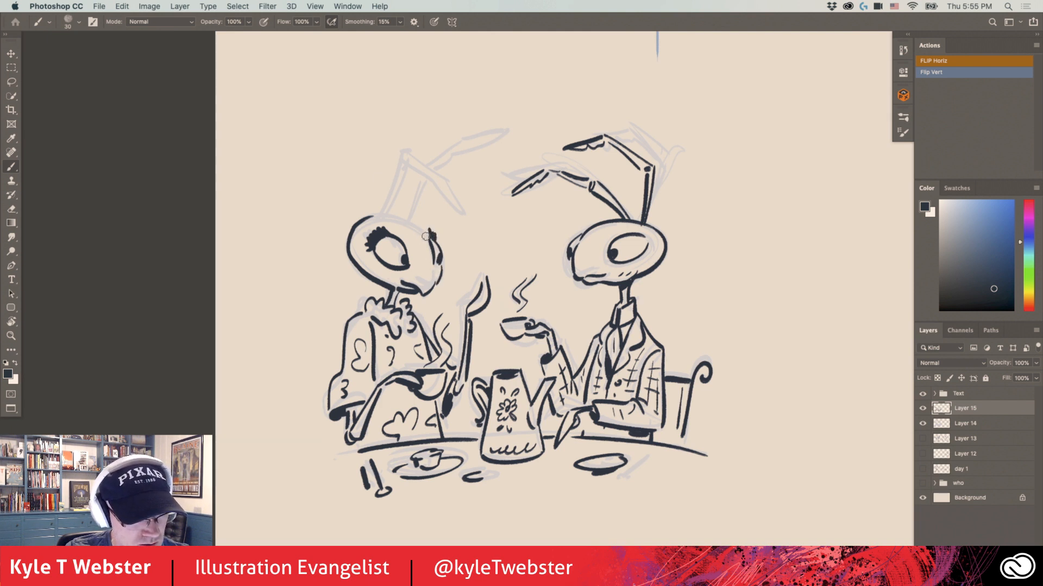
pyautogui.moveTo(380, 216)
pyautogui.mouseDown()
pyautogui.moveTo(394, 162)
pyautogui.moveTo(438, 180)
pyautogui.moveTo(458, 212)
pyautogui.moveTo(440, 172)
pyautogui.moveTo(403, 218)
pyautogui.mouseUp()
pyautogui.moveTo(437, 164)
pyautogui.mouseDown()
pyautogui.moveTo(472, 143)
pyautogui.moveTo(503, 148)
pyautogui.moveTo(445, 166)
pyautogui.mouseUp()
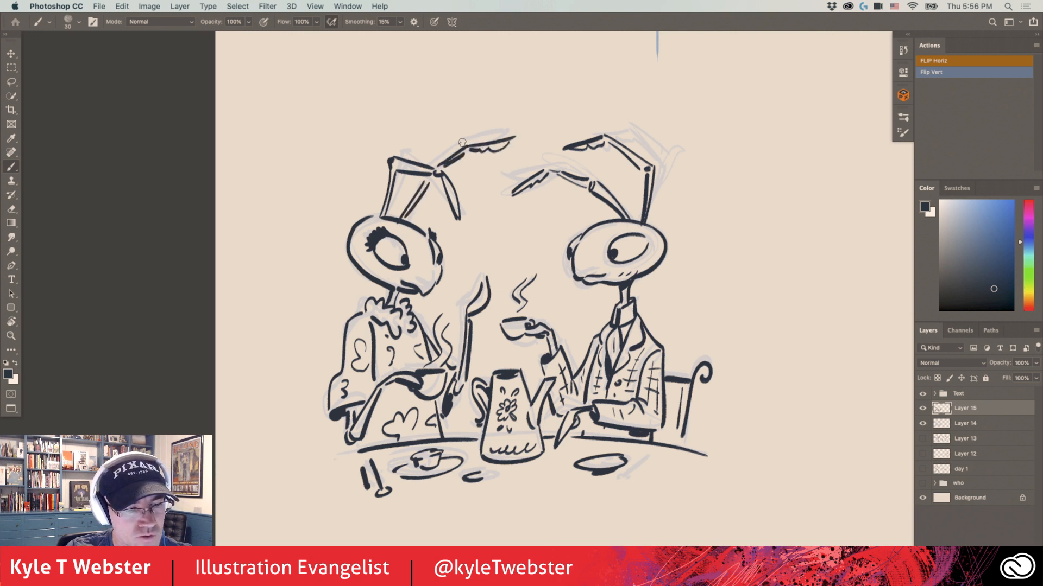
# Add short accent marks above the steam of the first insect's cup and ink the chair edge below the second insect's sleeve
pyautogui.moveTo(541, 244); pyautogui.dragTo(536, 237)
pyautogui.moveTo(537, 254); pyautogui.dragTo(522, 263)
pyautogui.moveTo(381, 281); pyautogui.dragTo(281, 283)
pyautogui.press('super+minus')
pyautogui.moveTo(251, 396)
pyautogui.mouseDown()
pyautogui.moveTo(250, 418)
pyautogui.moveTo(266, 416)
pyautogui.moveTo(243, 421)
pyautogui.mouseUp()
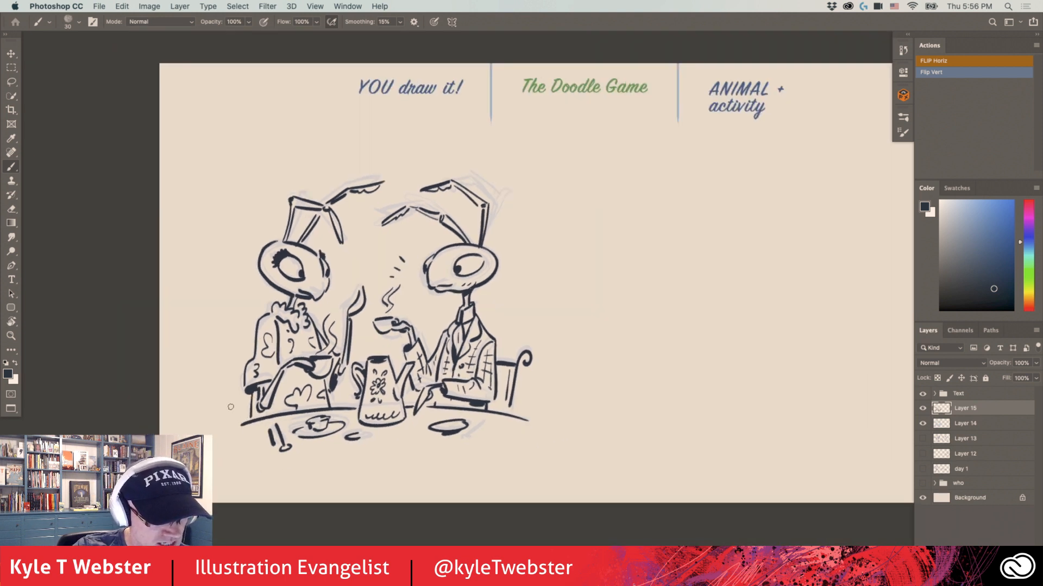
# Check the day 1 layer and hide it again, and show the chicken drawing on Layer 12 beside the insects
pyautogui.moveTo(278, 378); pyautogui.dragTo(162, 392)
pyautogui.click(922, 469)
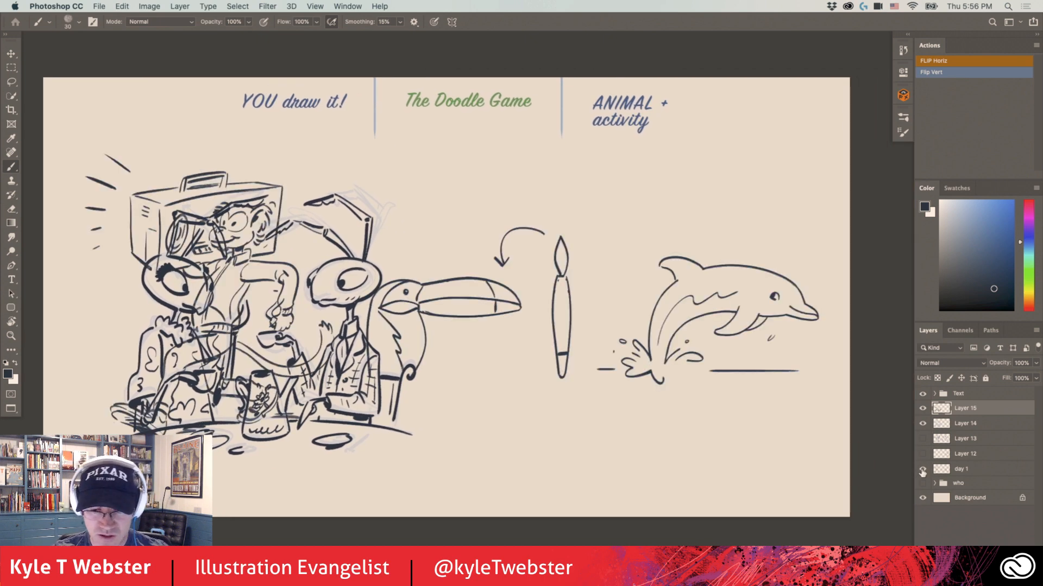
pyautogui.click(922, 470)
pyautogui.click(923, 455)
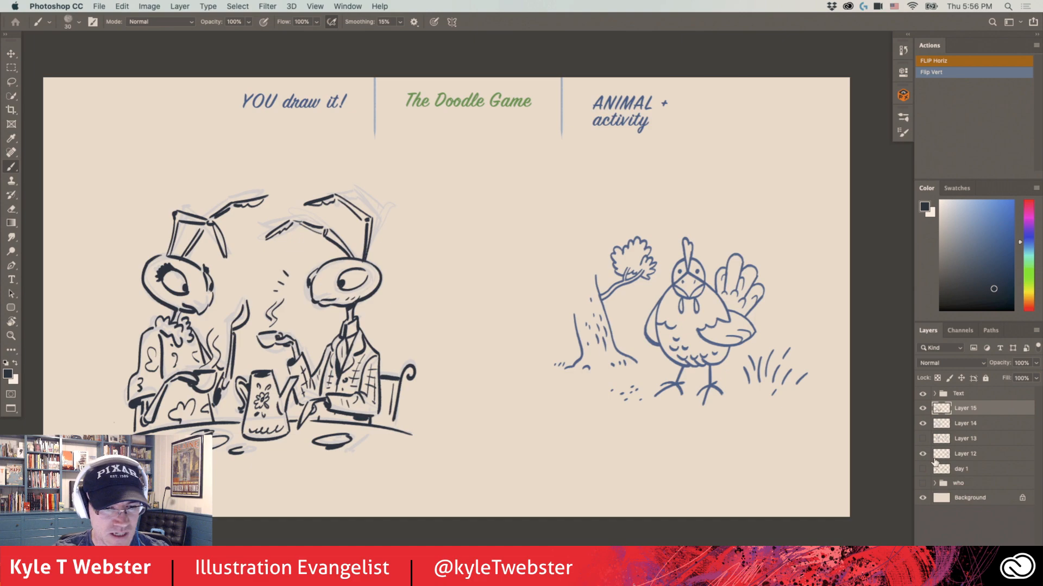
pyautogui.moveTo(288, 366); pyautogui.dragTo(308, 357)
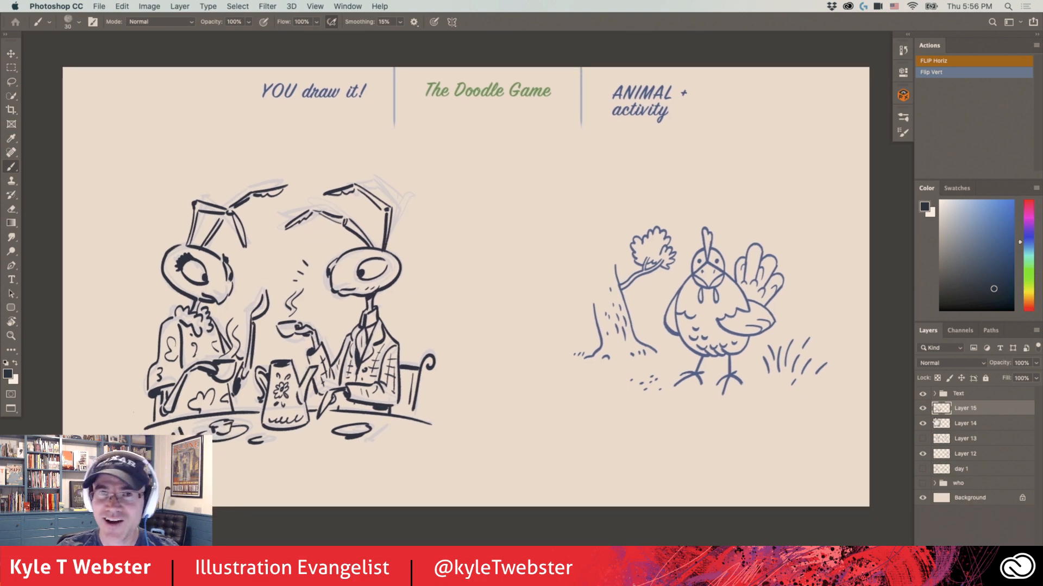